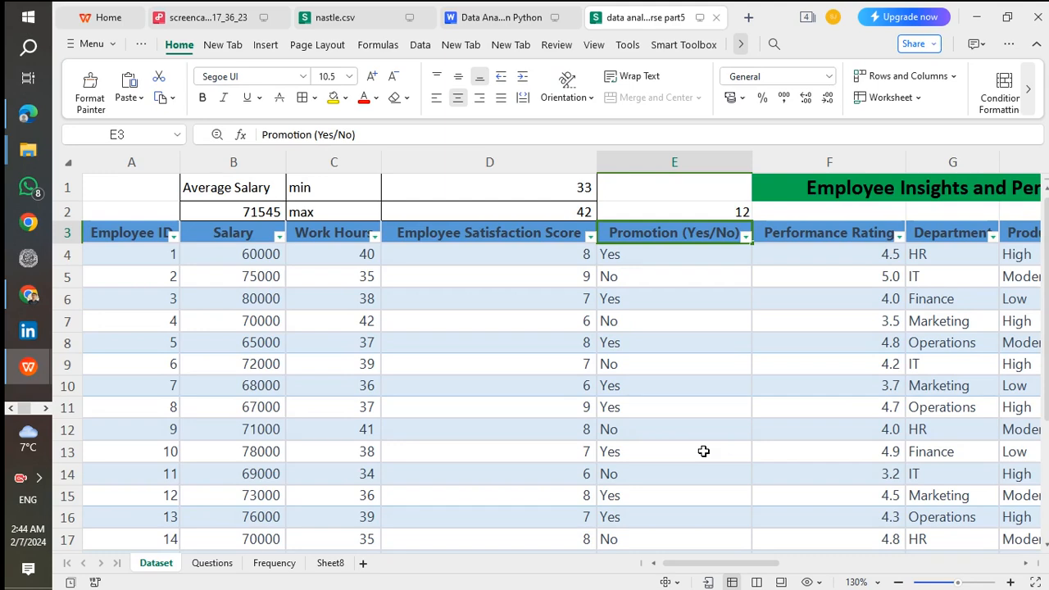
Examine the analysis questions on the Questions sheet and the employee data columns on the Dataset sheet.
{"action": "left_click", "coordinate": [212, 563]}
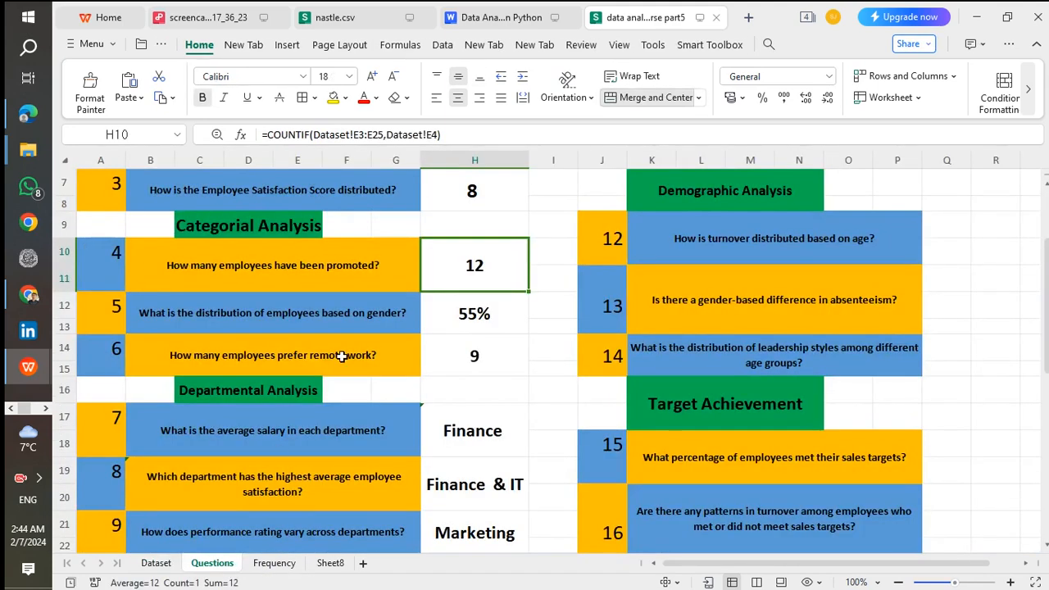
{"action": "scroll", "coordinate": [342, 357], "scroll_direction": "down", "scroll_amount": 6}
{"action": "scroll", "coordinate": [342, 357], "scroll_direction": "up", "scroll_amount": 7}
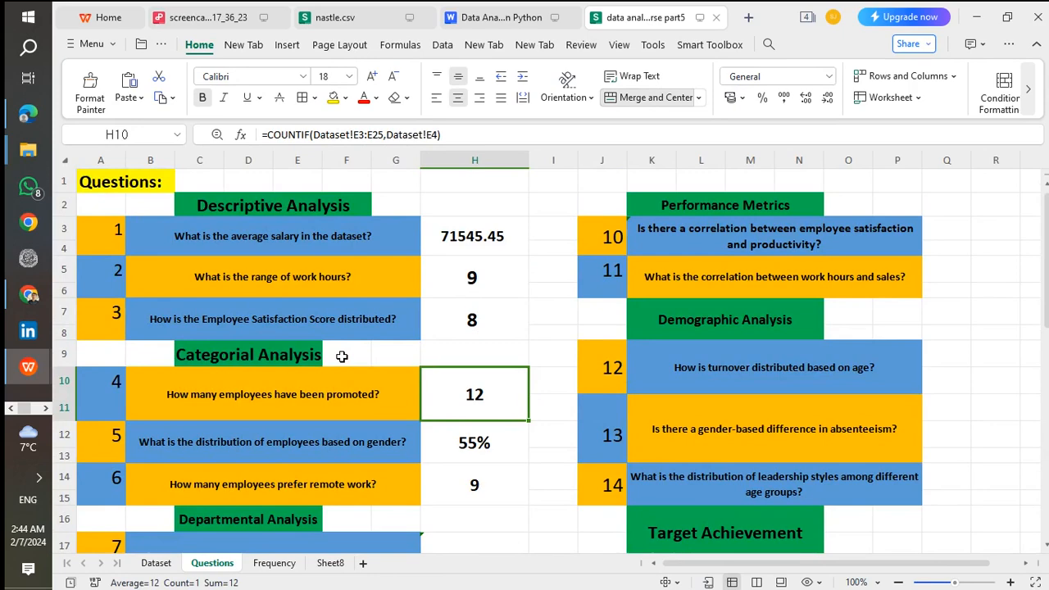
{"action": "left_click", "coordinate": [158, 569]}
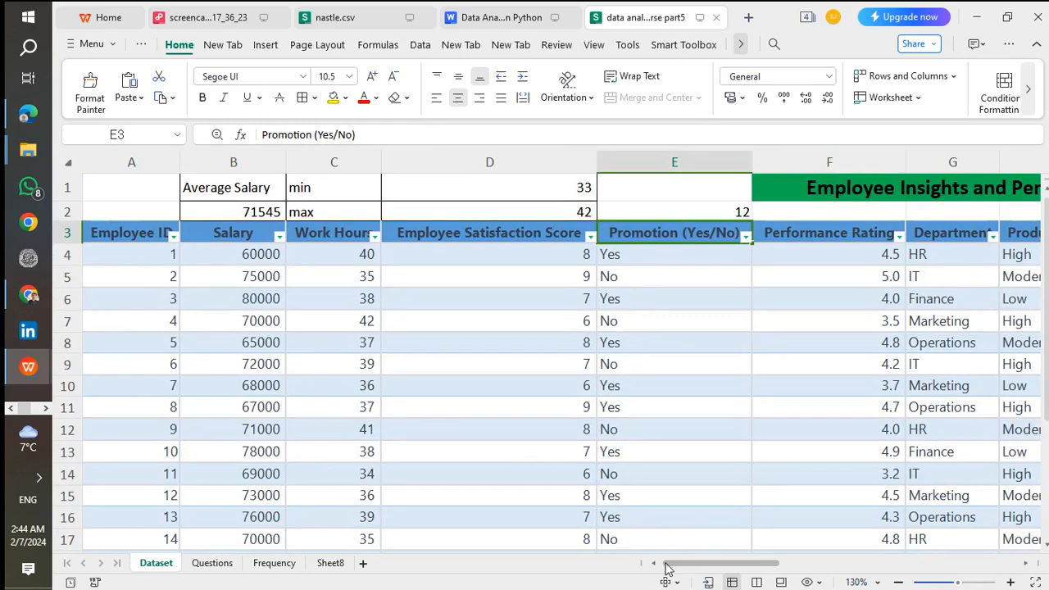
{"action": "left_click_drag", "start_coordinate": [705, 570], "coordinate": [661, 564]}
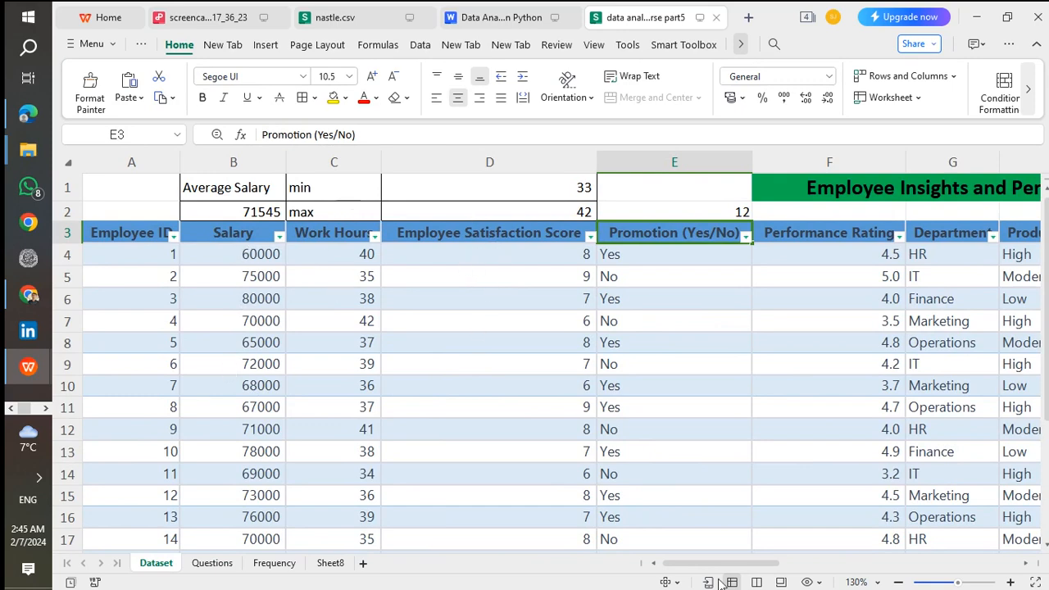
{"action": "left_click_drag", "start_coordinate": [728, 563], "coordinate": [765, 564]}
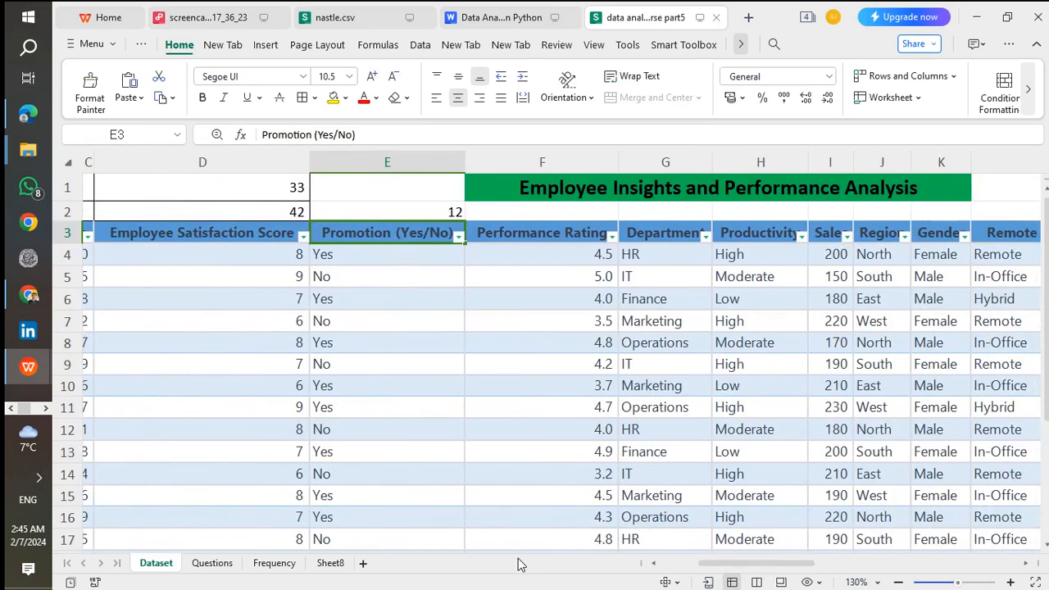
{"action": "left_click_drag", "start_coordinate": [702, 564], "coordinate": [713, 564]}
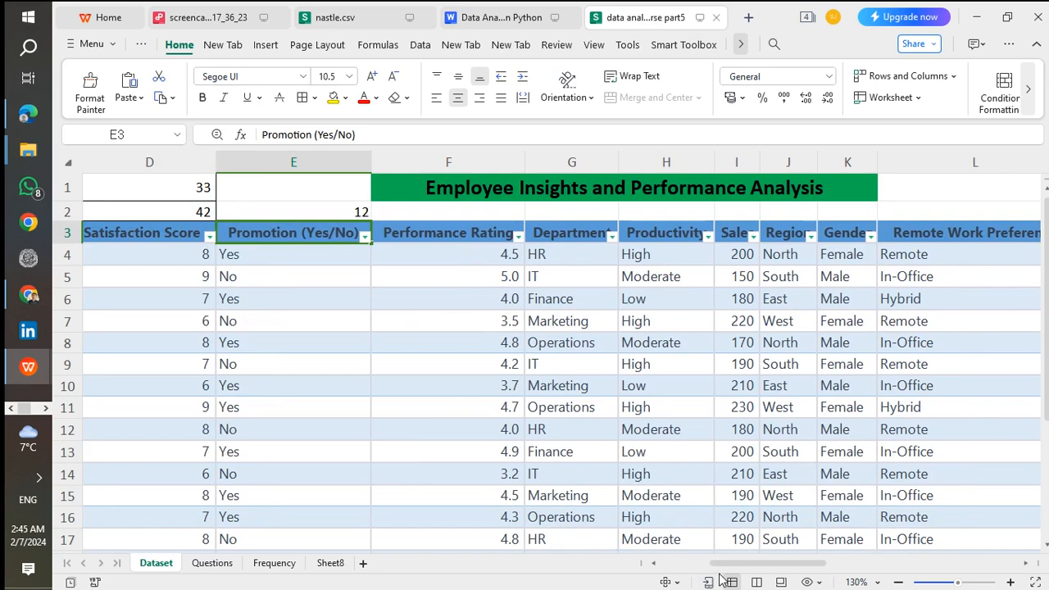
{"action": "left_click_drag", "start_coordinate": [730, 571], "coordinate": [753, 568]}
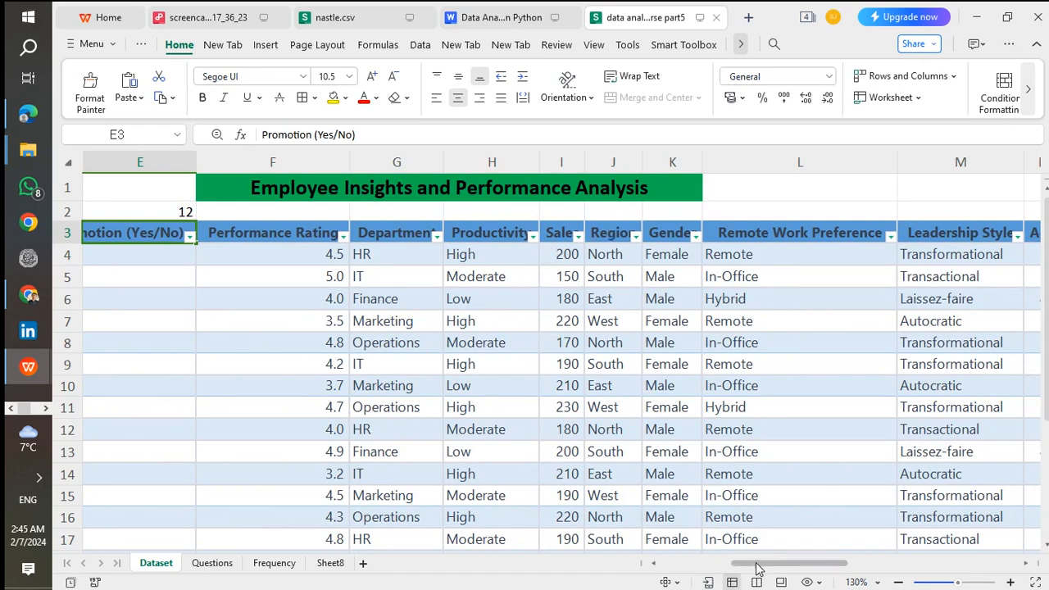
{"action": "left_click_drag", "start_coordinate": [758, 569], "coordinate": [783, 569]}
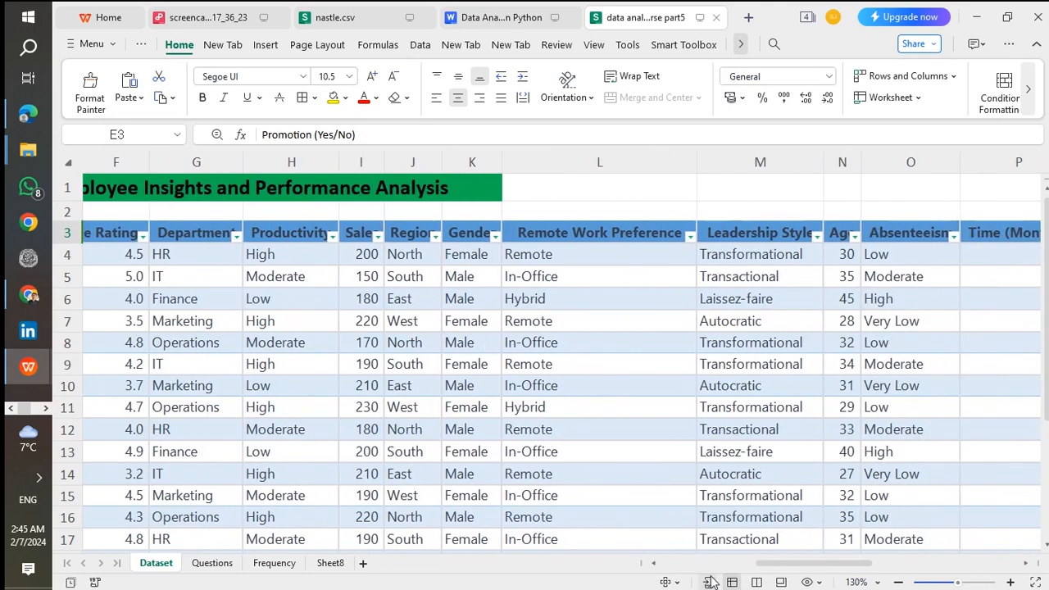
{"action": "left_click_drag", "start_coordinate": [769, 565], "coordinate": [660, 566]}
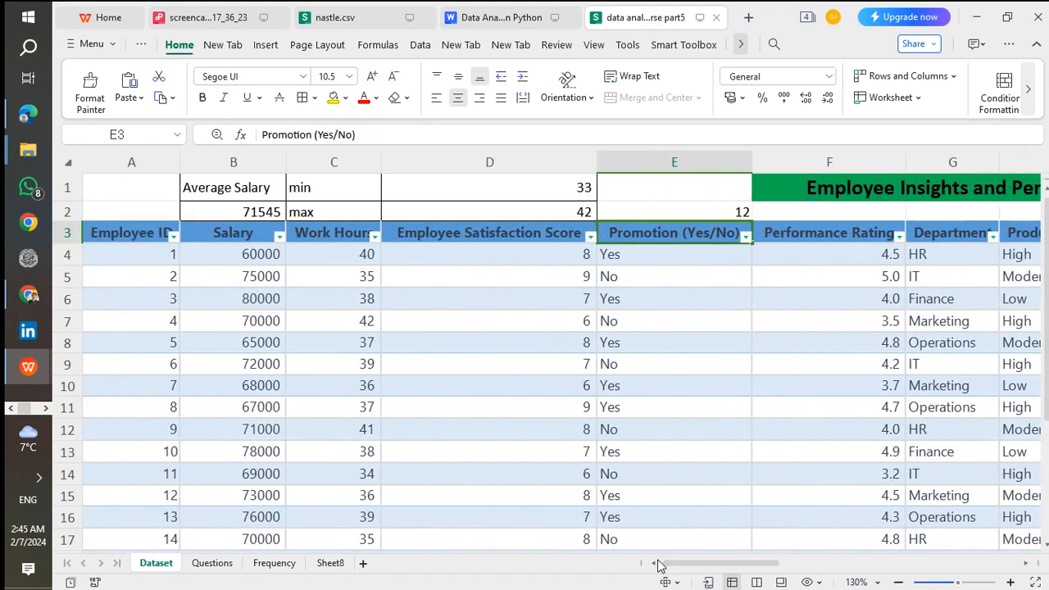
{"action": "left_click", "coordinate": [211, 563]}
{"action": "scroll", "coordinate": [266, 406], "scroll_direction": "down", "scroll_amount": 7}
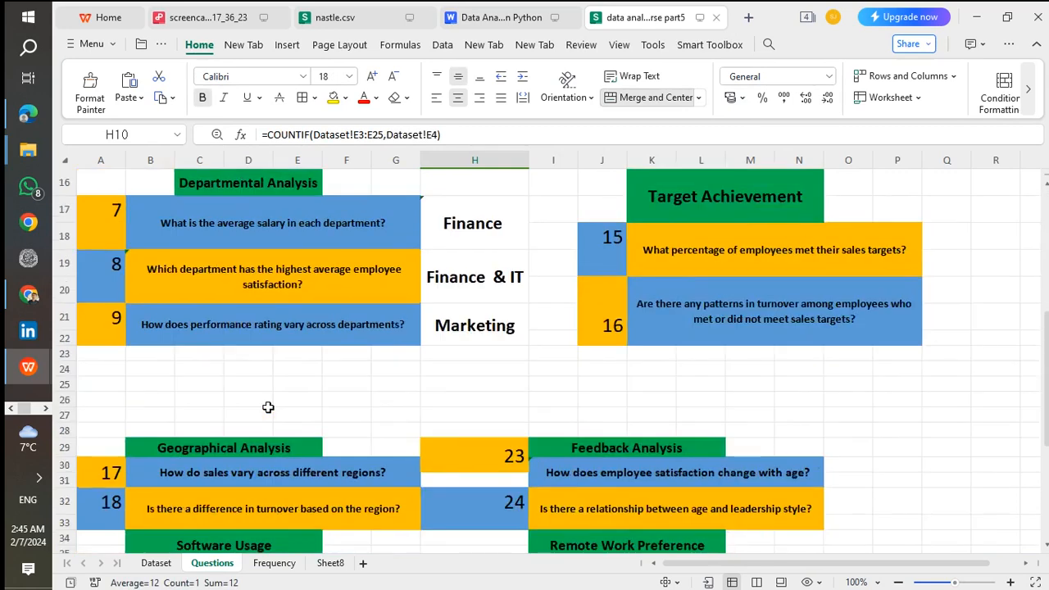
{"action": "scroll", "coordinate": [268, 407], "scroll_direction": "up", "scroll_amount": 7}
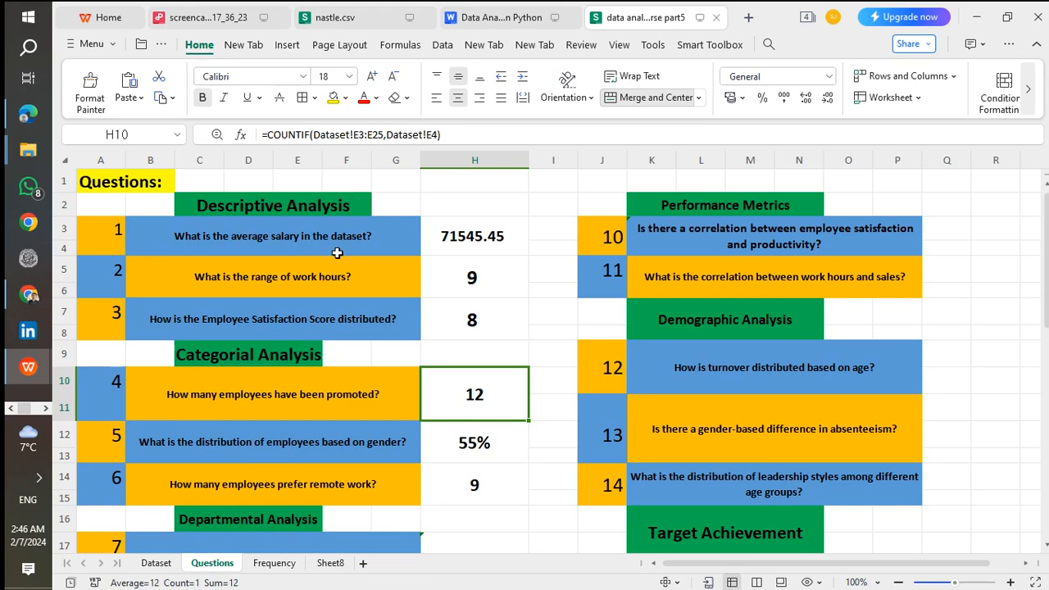
Select the Salary column's values on the Dataset sheet to review the data behind the average salary.
{"action": "left_click", "coordinate": [174, 565]}
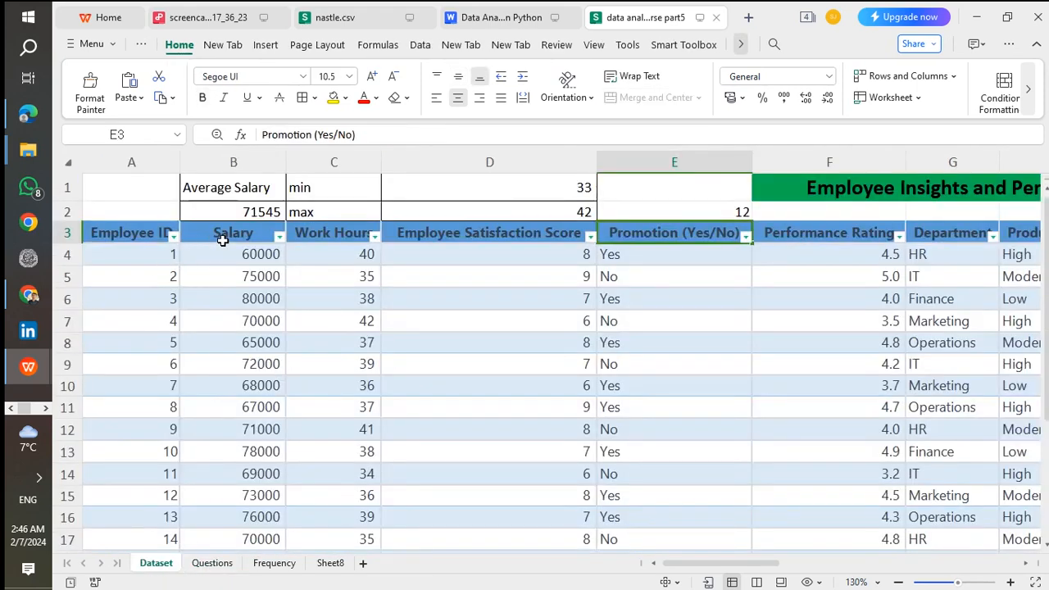
{"action": "left_click", "coordinate": [241, 255]}
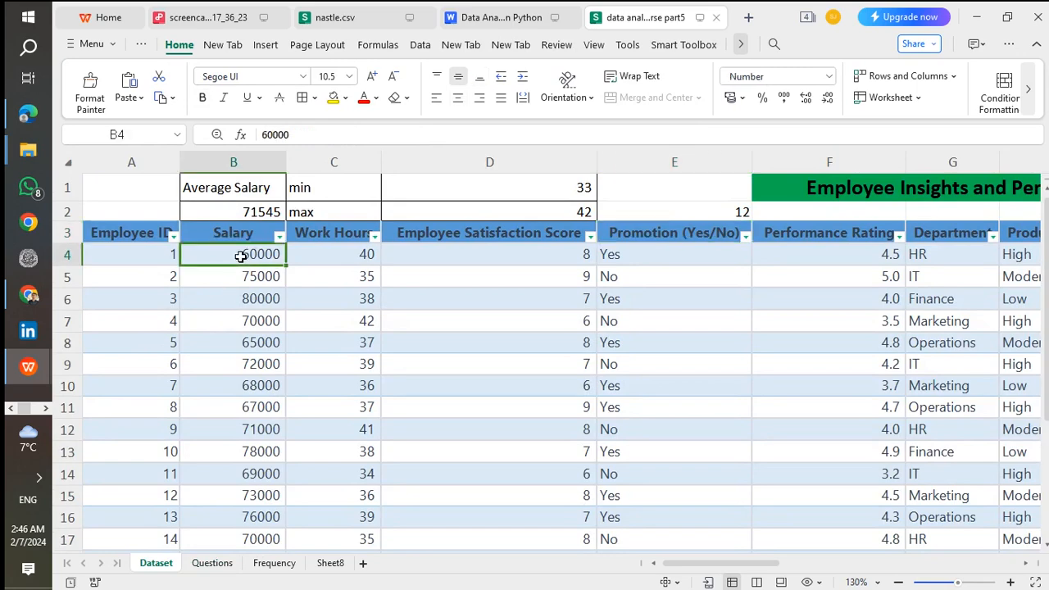
{"action": "key", "text": "ctrl+Down"}
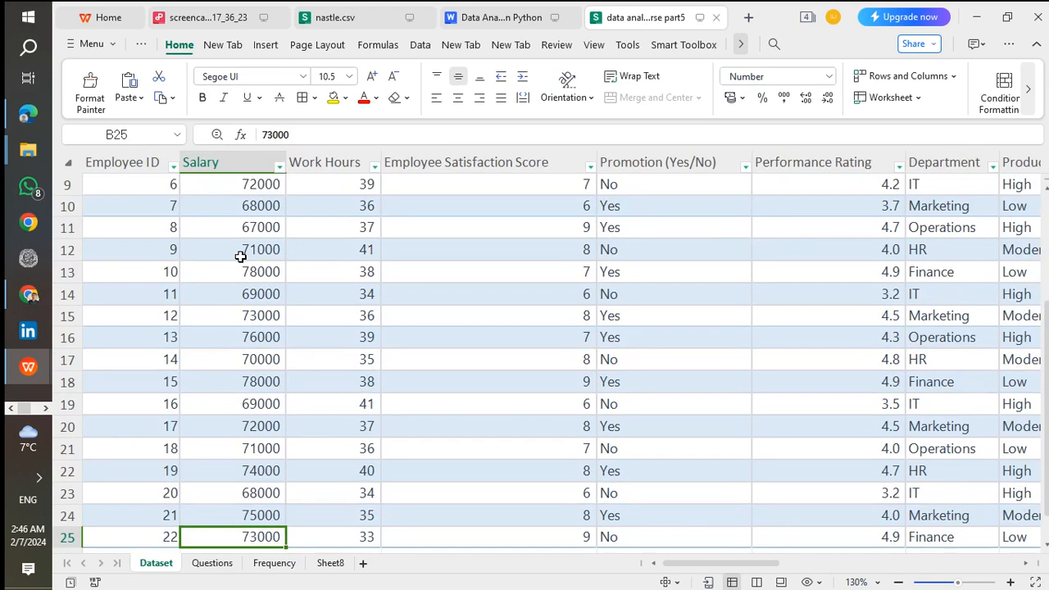
{"action": "key", "text": "ctrl+shift+Up"}
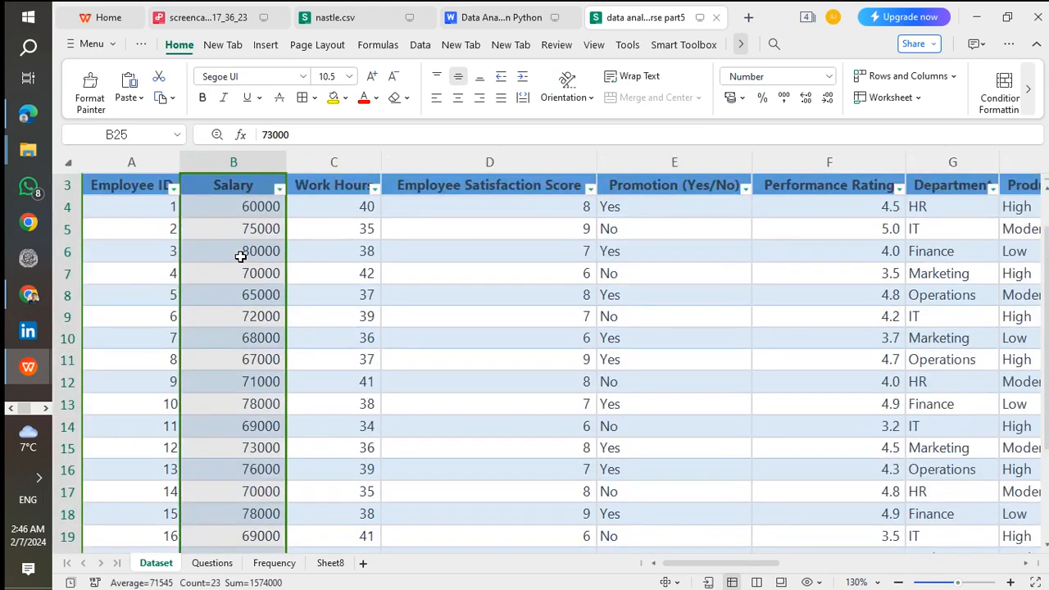
{"action": "scroll", "coordinate": [235, 281], "scroll_direction": "down", "scroll_amount": 1}
{"action": "scroll", "coordinate": [234, 271], "scroll_direction": "up", "scroll_amount": 2}
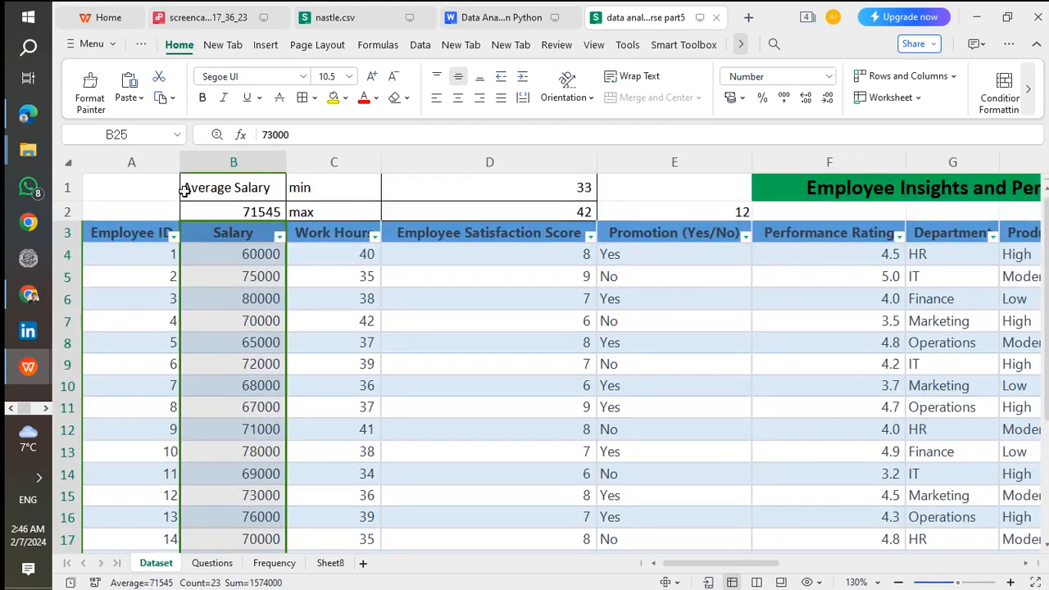
{"action": "left_click", "coordinate": [260, 253]}
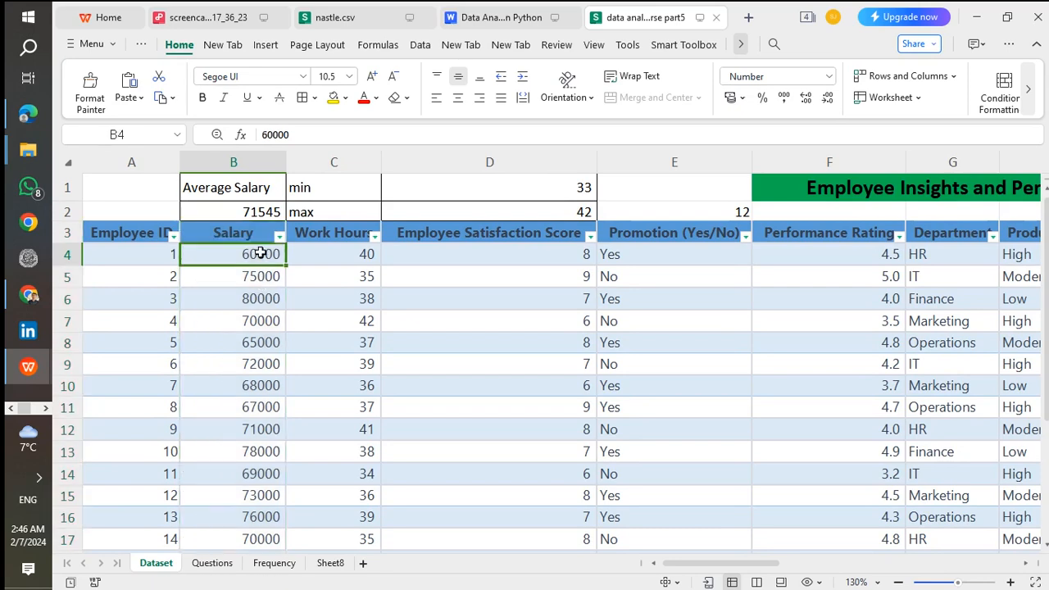
{"action": "left_click", "coordinate": [256, 159]}
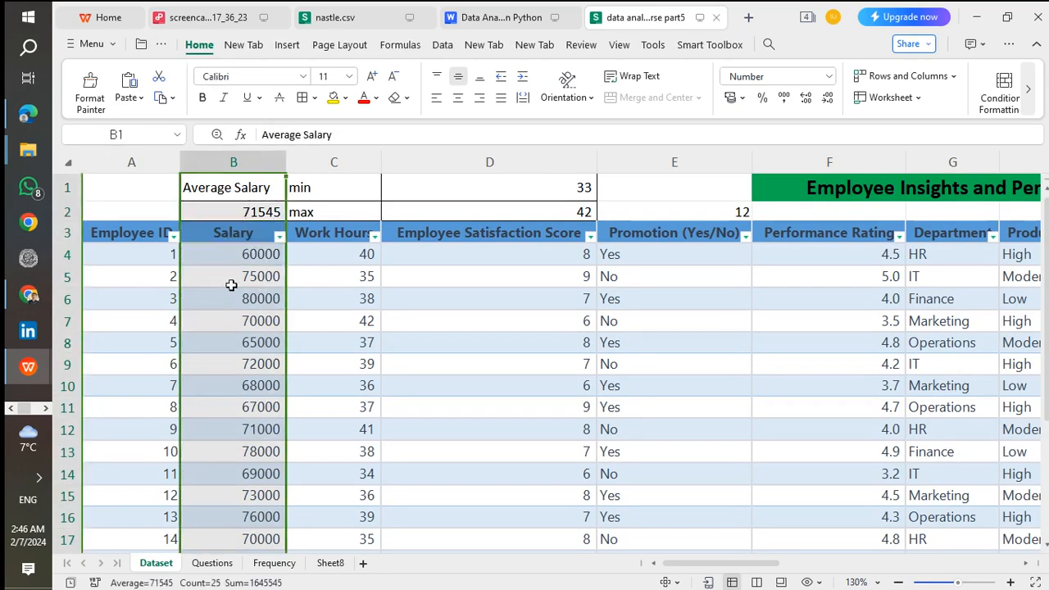
{"action": "left_click", "coordinate": [246, 236]}
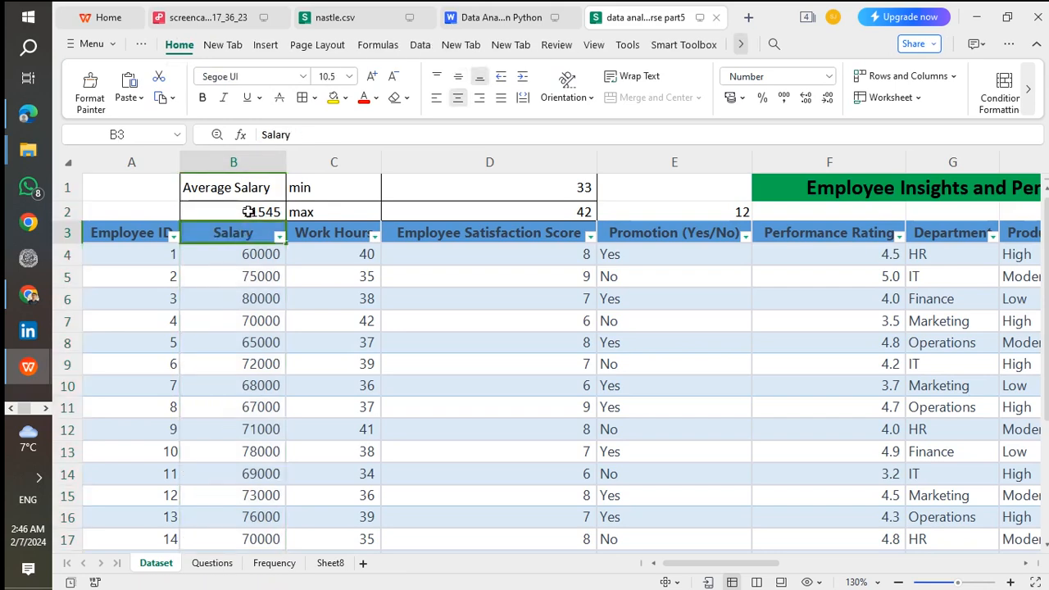
{"action": "double_click", "coordinate": [248, 211]}
{"action": "double_click", "coordinate": [250, 211]}
{"action": "type", "text": "\\"}
{"action": "key", "text": "BackSpace"}
{"action": "key", "text": "BackSpace"}
{"action": "key", "text": "BackSpace"}
{"action": "key", "text": "BackSpace"}
{"action": "key", "text": "BackSpace"}
{"action": "key", "text": "BackSpace"}
{"action": "key", "text": "BackSpace"}
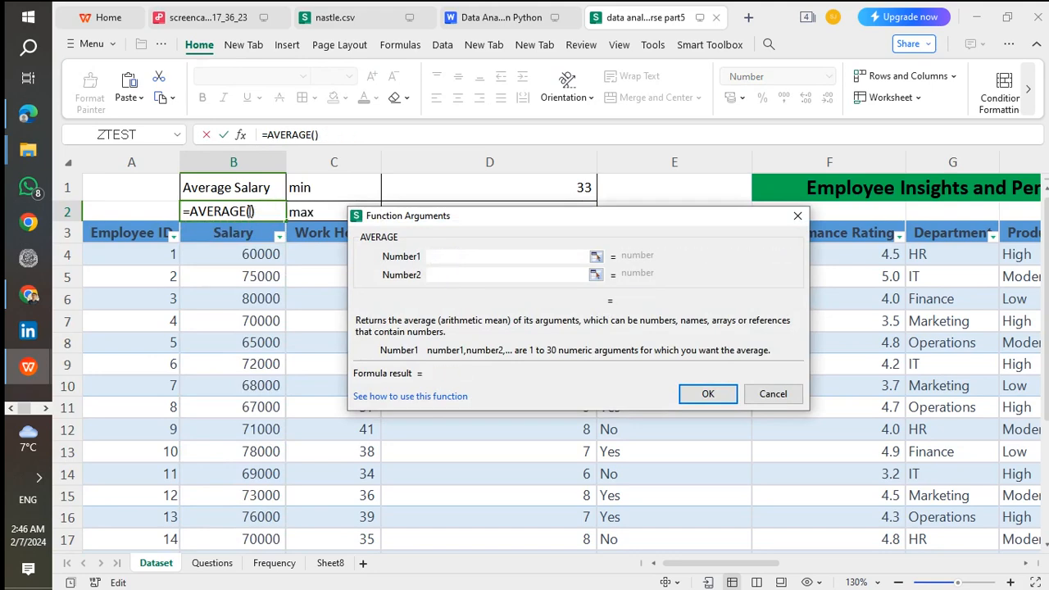
{"action": "left_click", "coordinate": [798, 216]}
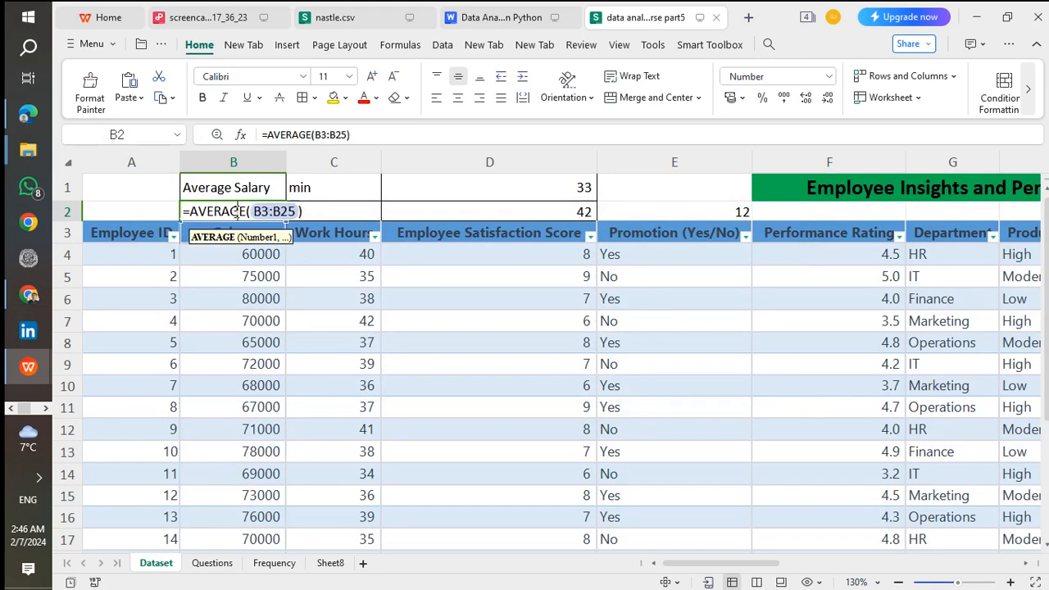
Replace the average salary formula in cell B2 of the Dataset sheet with =AVERAGE(B4:B25).
{"action": "double_click", "coordinate": [236, 213]}
{"action": "key", "text": "ctrl+a"}
{"action": "key", "text": "BackSpace"}
{"action": "type", "text": "=aver"}
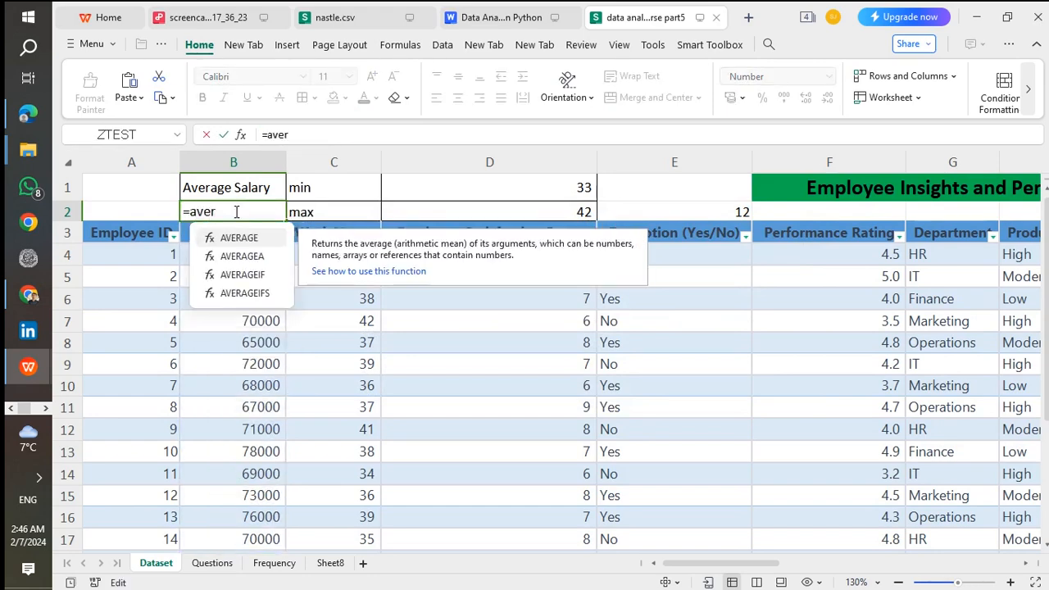
{"action": "double_click", "coordinate": [234, 238]}
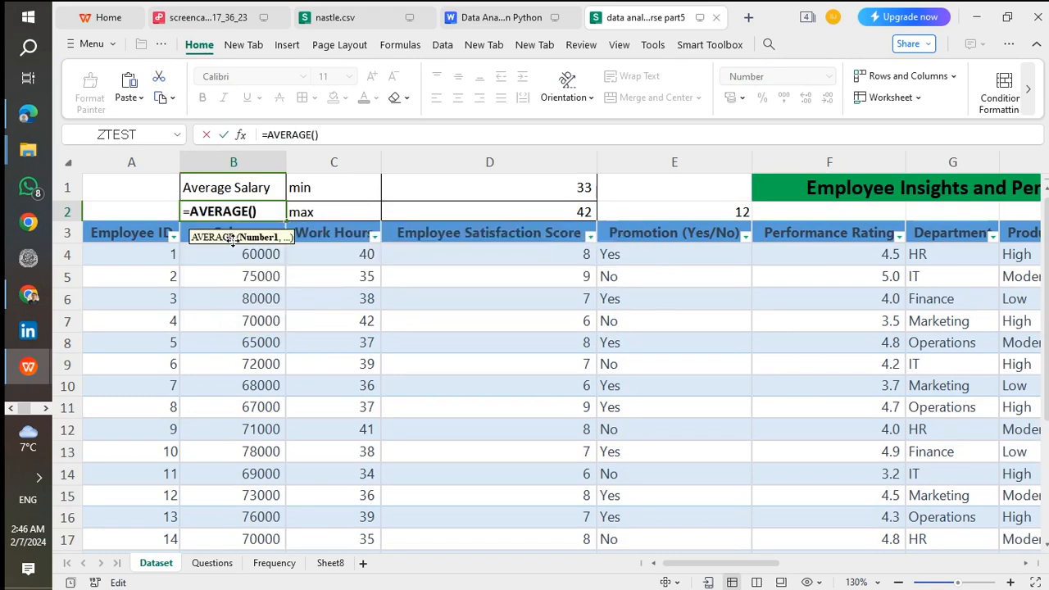
{"action": "left_click", "coordinate": [235, 259]}
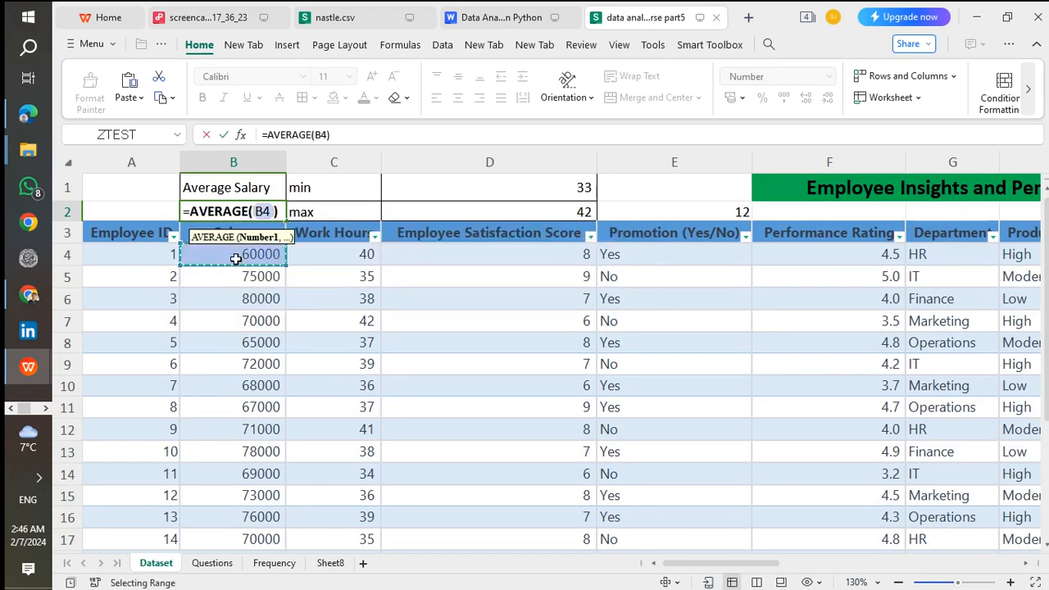
{"action": "key", "text": "ctrl+shift+Down"}
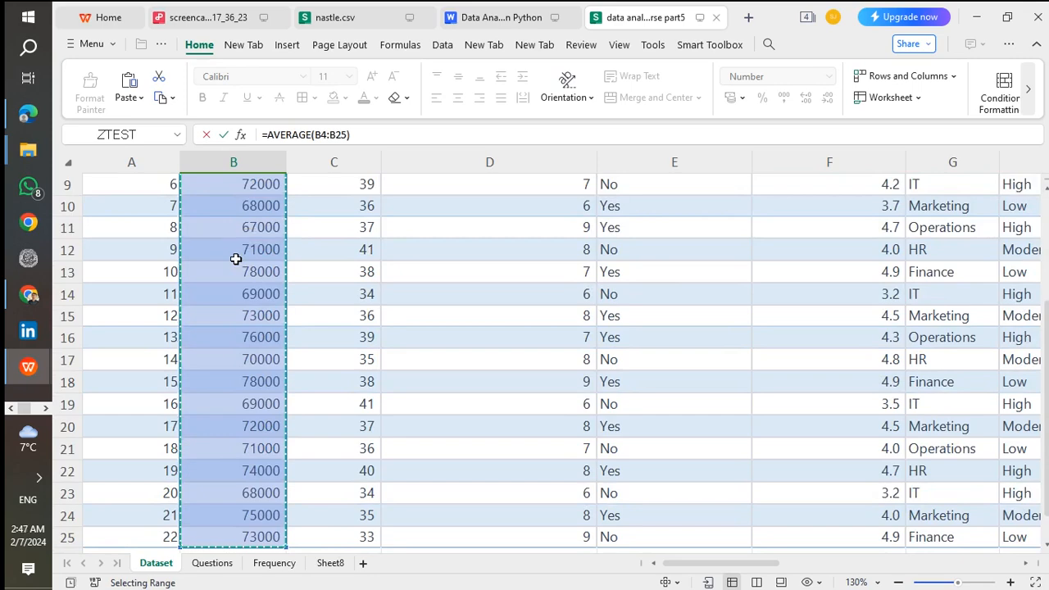
{"action": "key", "text": "Return"}
{"action": "scroll", "coordinate": [245, 215], "scroll_direction": "up", "scroll_amount": 1}
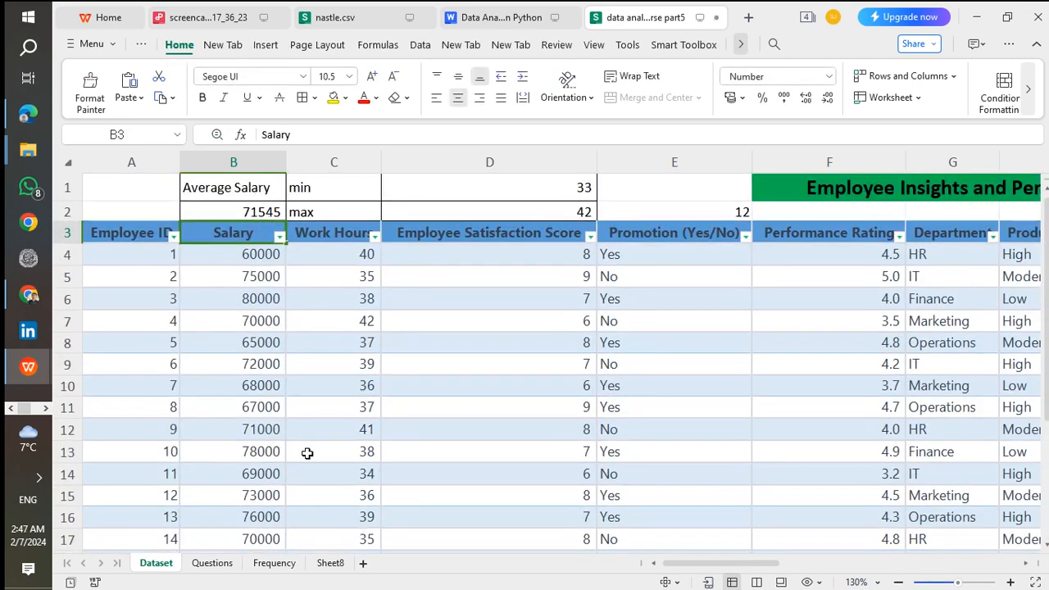
Replace the average salary answer in cell H3 of the Questions sheet with =AVERAGE(Dataset!B3:B25).
{"action": "left_click", "coordinate": [232, 570]}
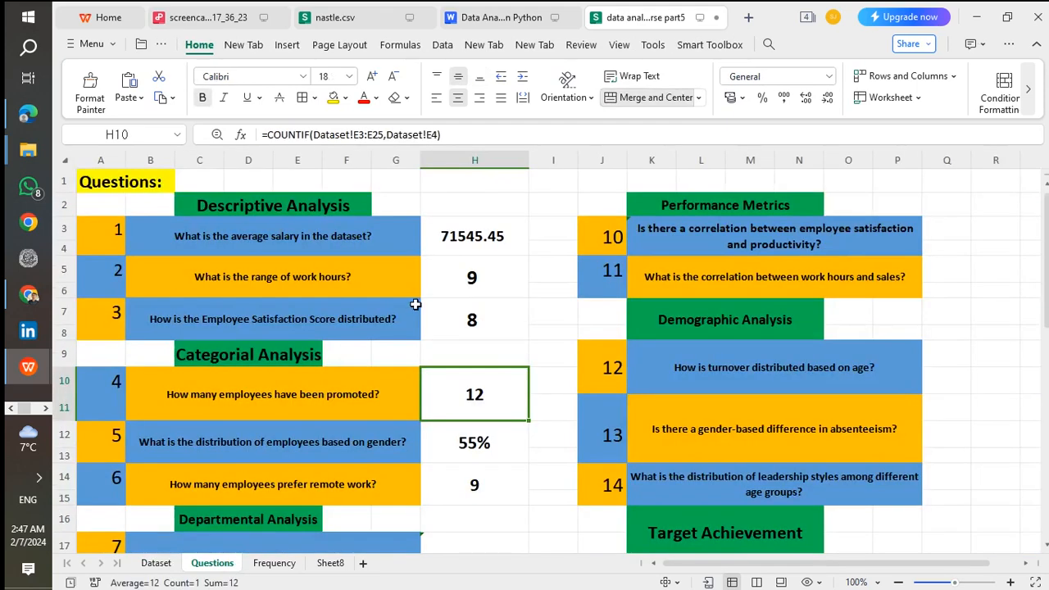
{"action": "double_click", "coordinate": [467, 237]}
{"action": "key", "text": "ctrl+a"}
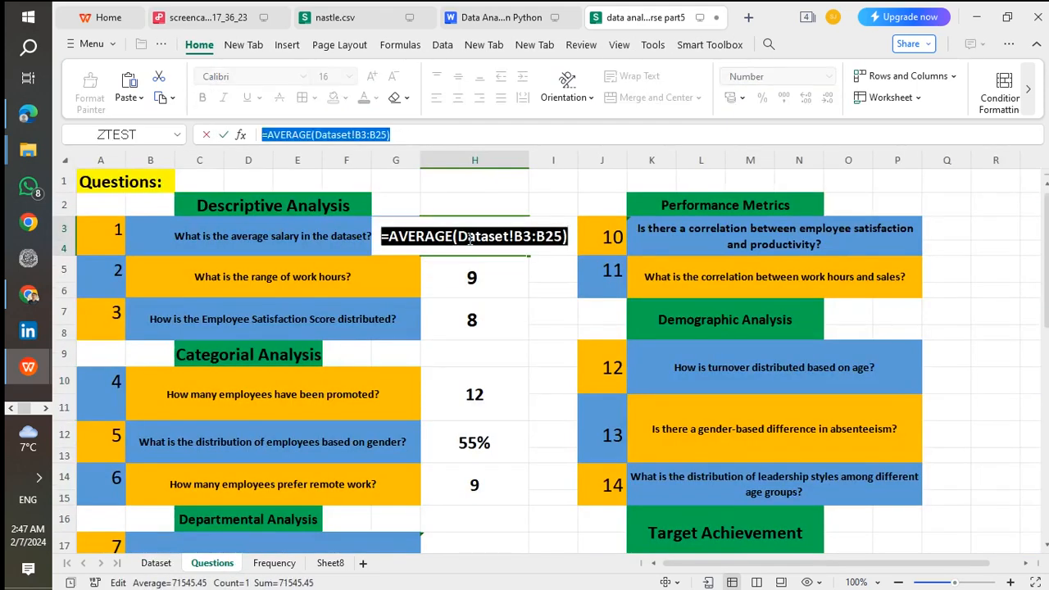
{"action": "key", "text": "BackSpace"}
{"action": "type", "text": "="}
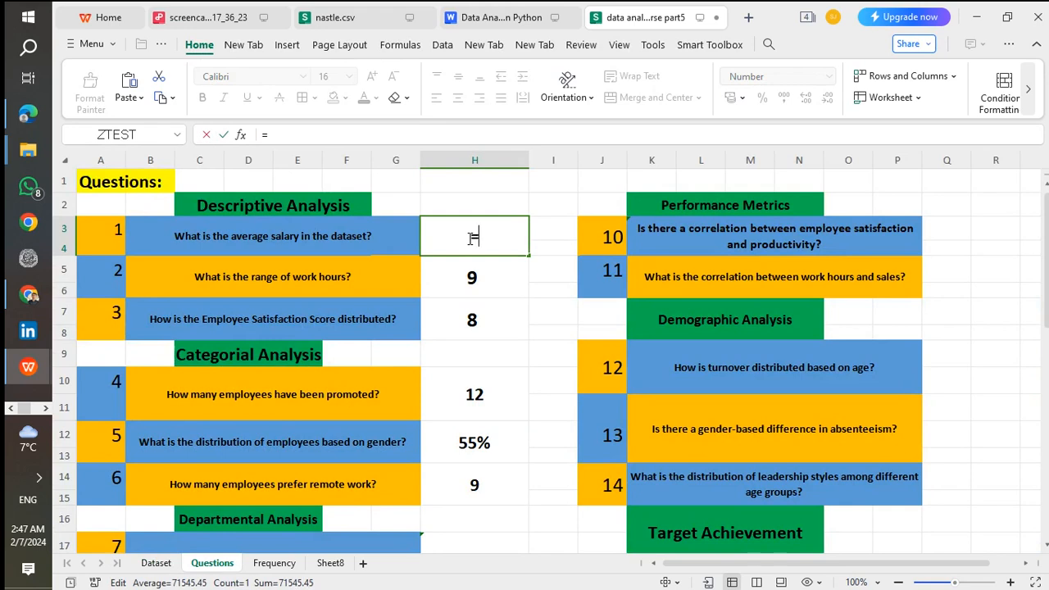
{"action": "type", "text": "aver"}
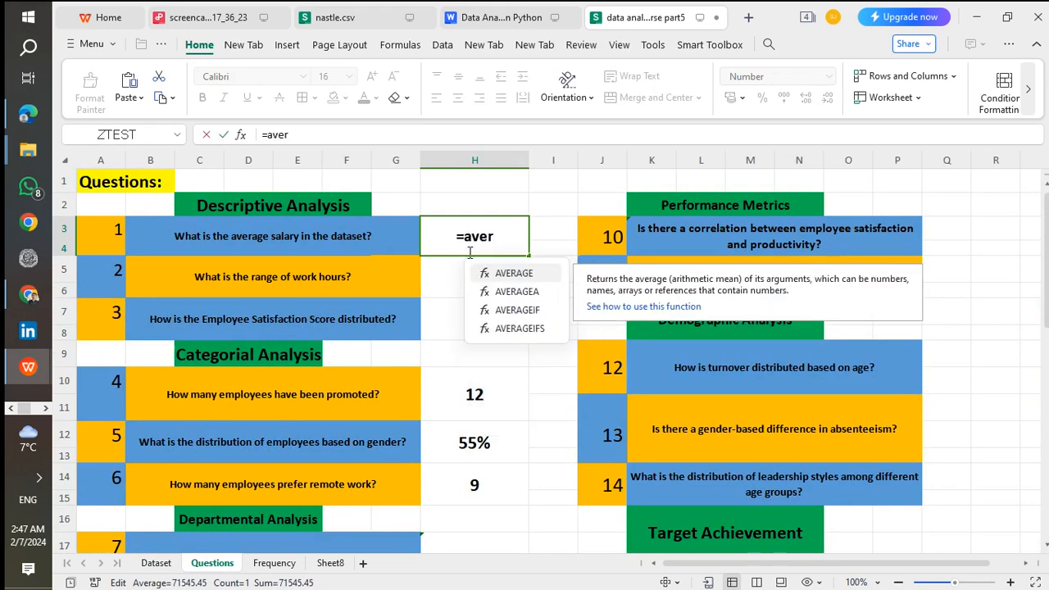
{"action": "double_click", "coordinate": [494, 274]}
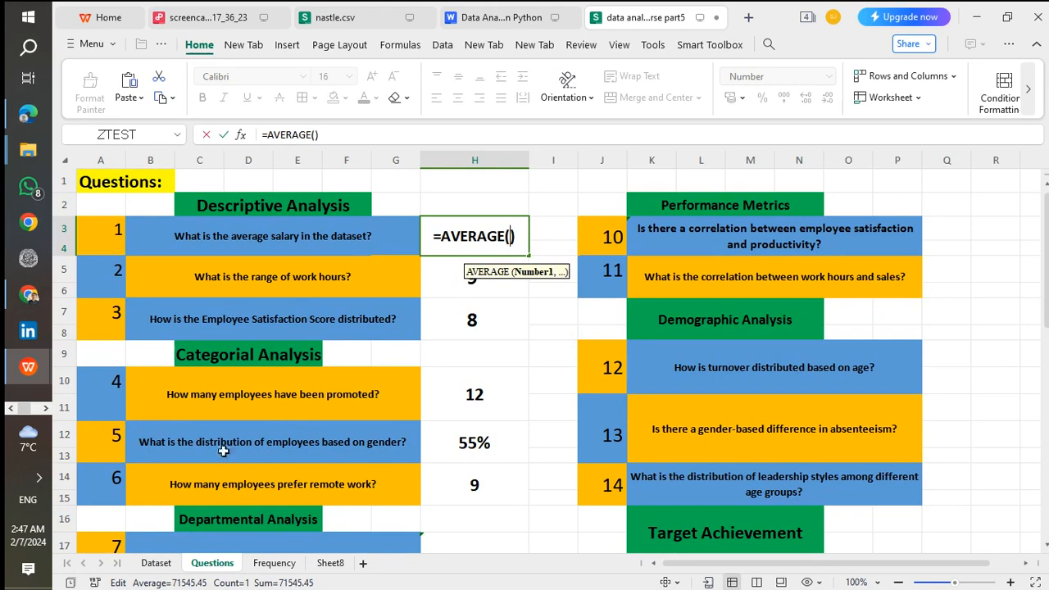
{"action": "left_click", "coordinate": [163, 564]}
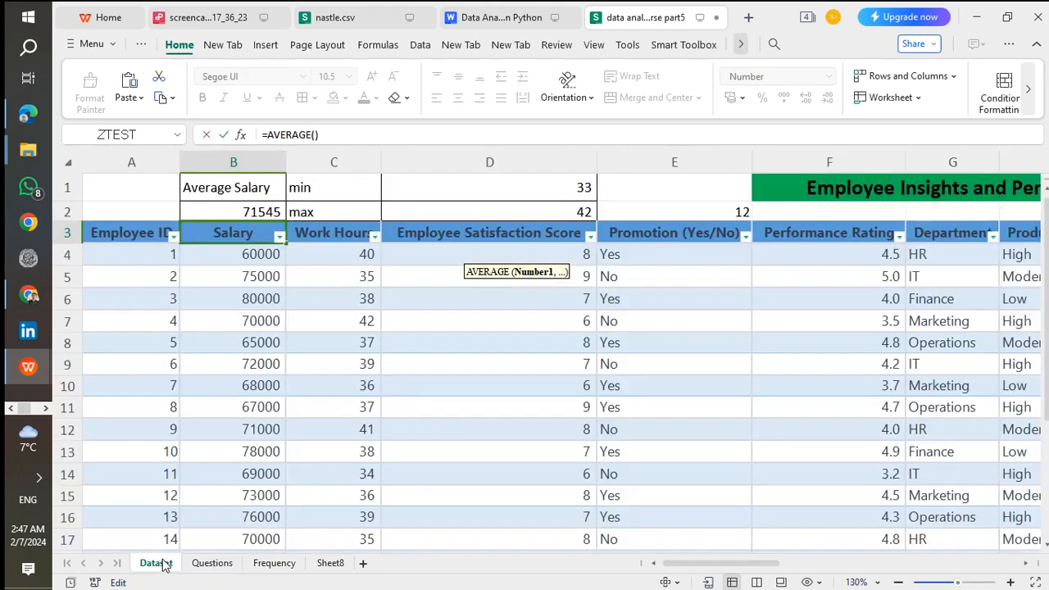
{"action": "left_click", "coordinate": [260, 255]}
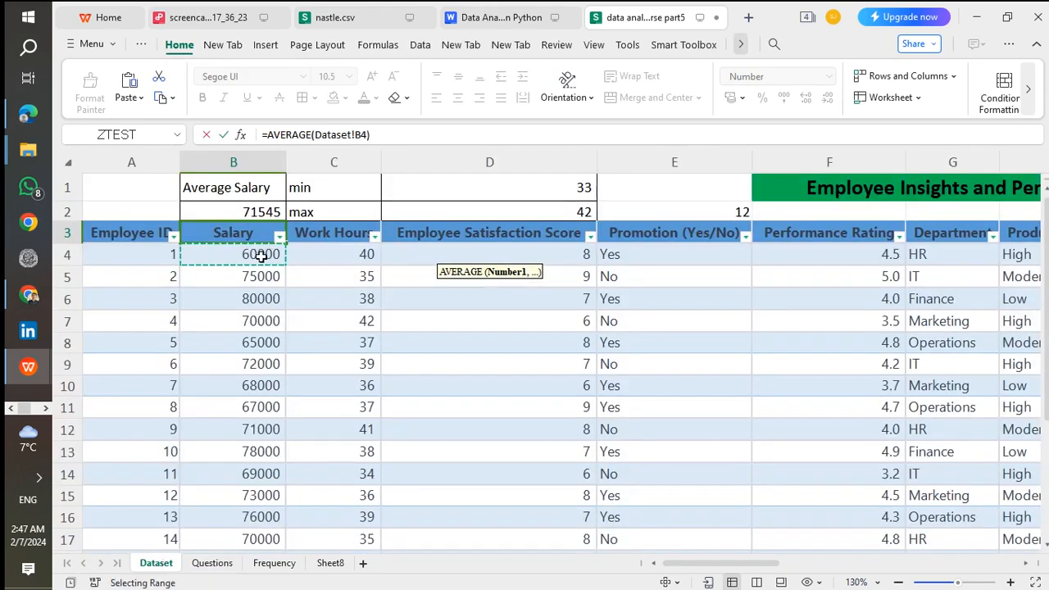
{"action": "key", "text": "ctrl+Down"}
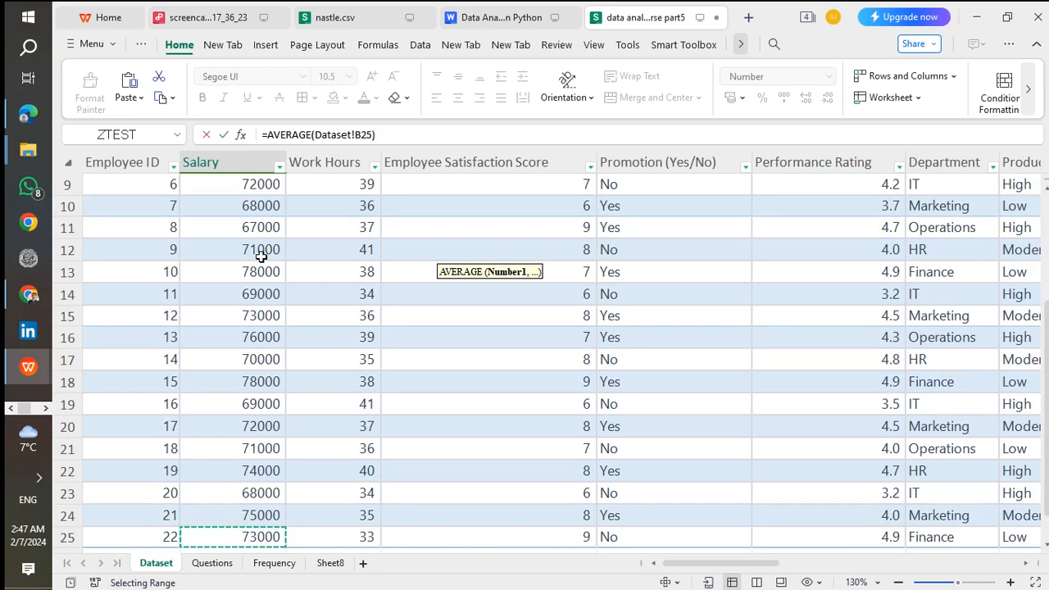
{"action": "key", "text": "ctrl+shift+Up"}
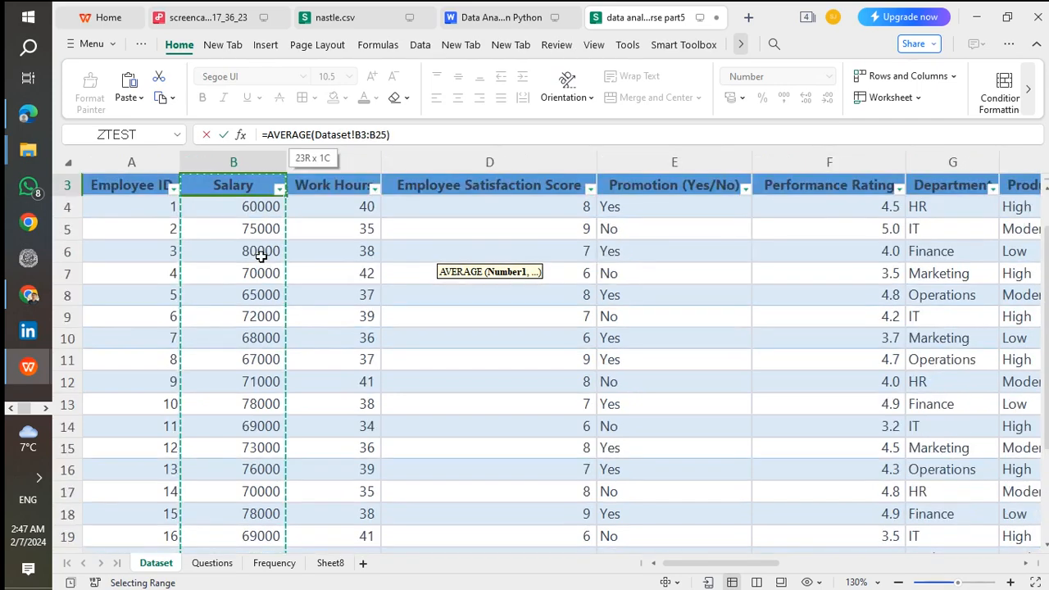
{"action": "left_click", "coordinate": [212, 563]}
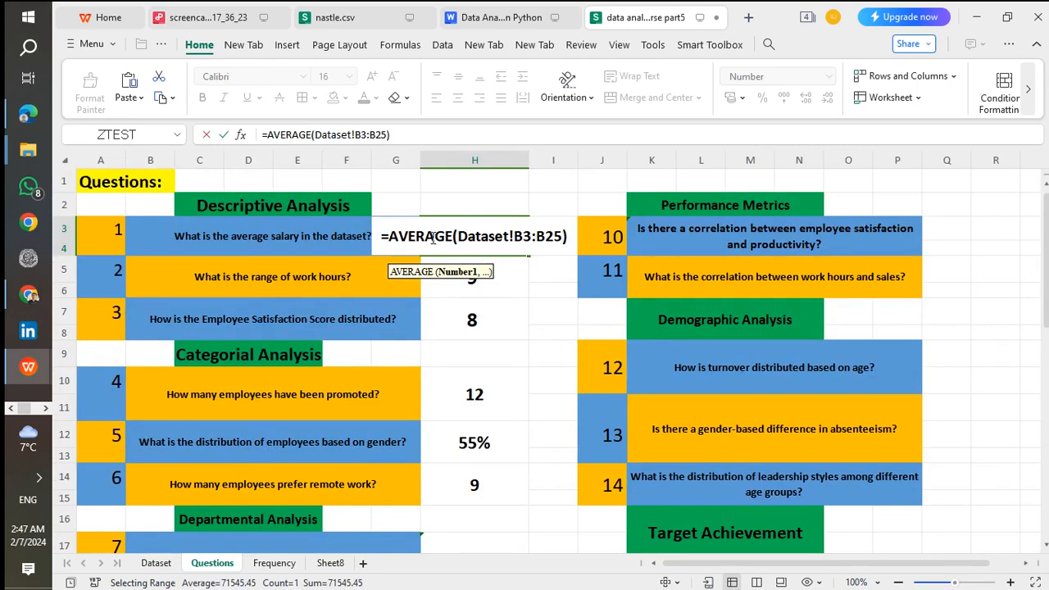
{"action": "key", "text": "Return"}
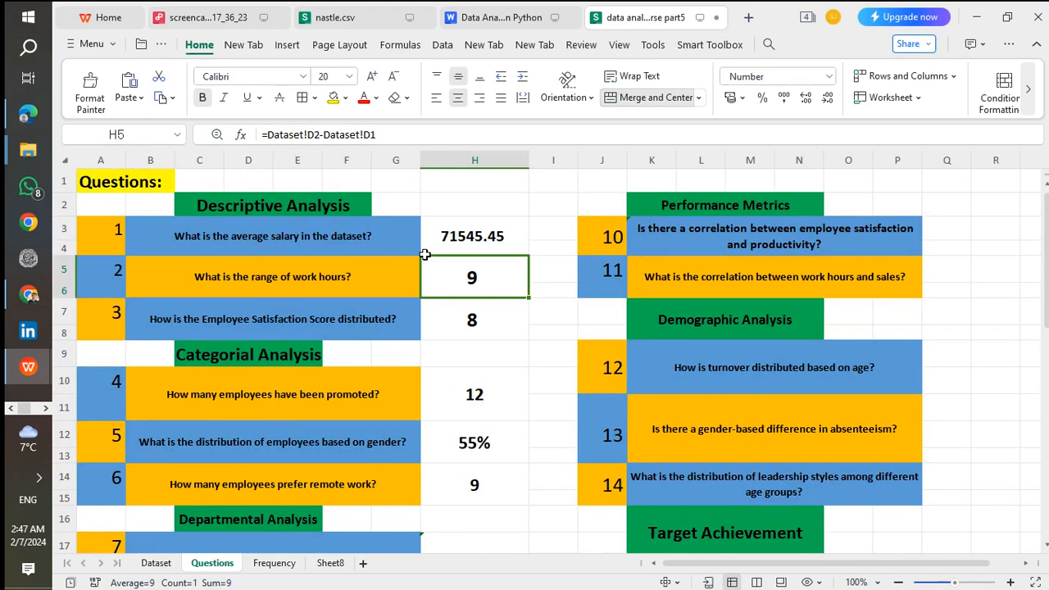
Select the Salary column from B25 up to its header on the Dataset sheet to check its average.
{"action": "left_click", "coordinate": [157, 563]}
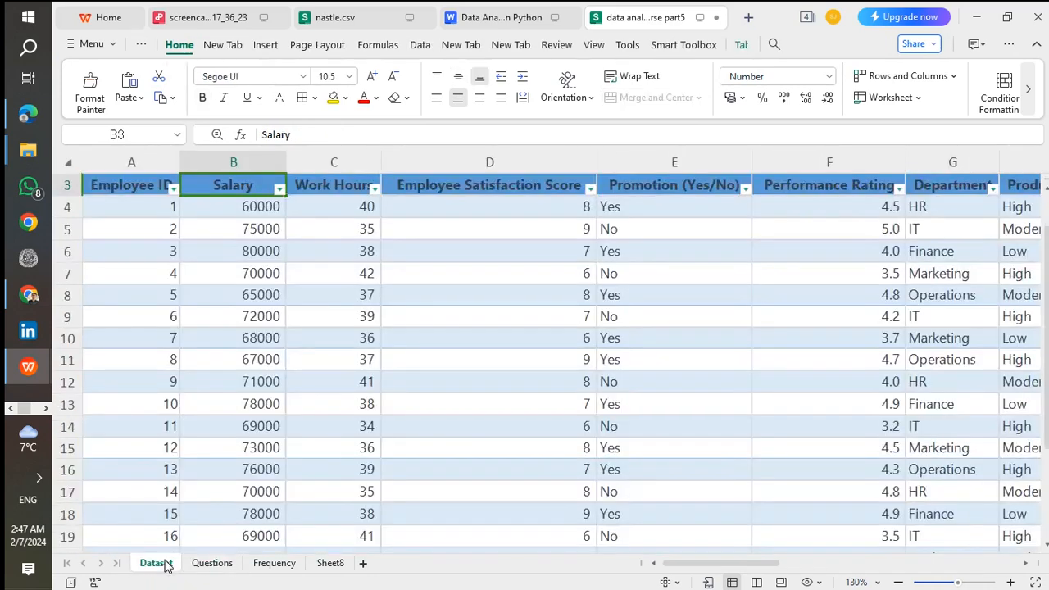
{"action": "left_click", "coordinate": [267, 213]}
{"action": "key", "text": "ctrl+Down"}
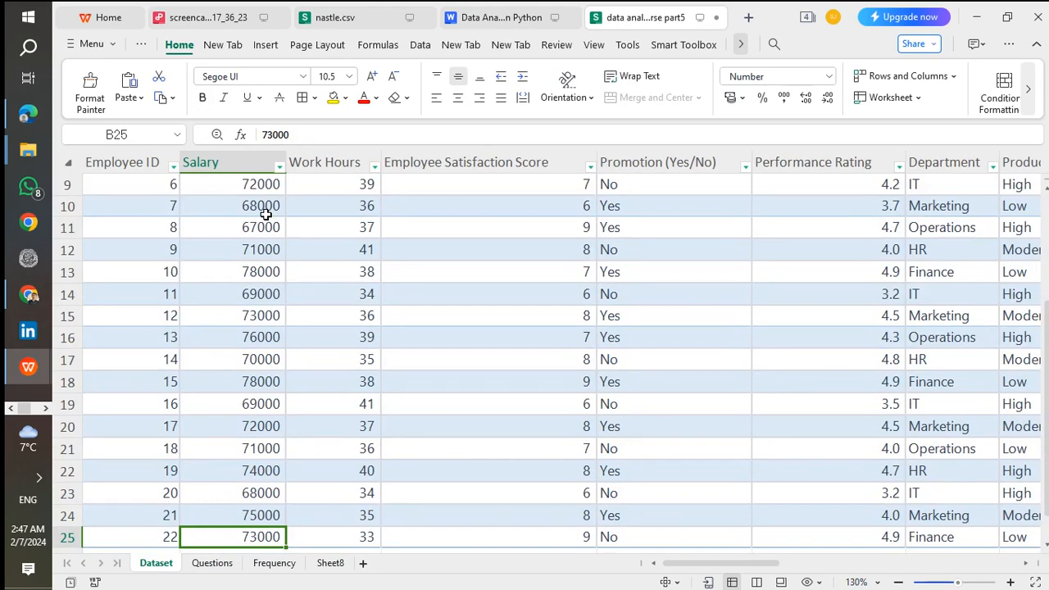
{"action": "key", "text": "ctrl+shift+Up"}
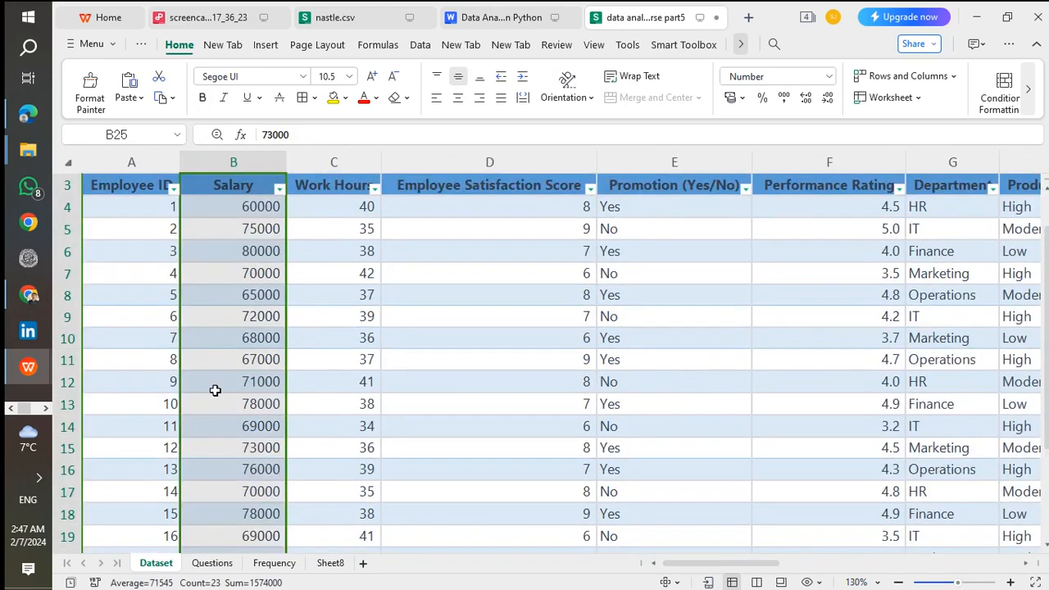
Review the work hours range question, and examine the Work Hours column and its filter values on the Dataset sheet.
{"action": "left_click", "coordinate": [211, 564]}
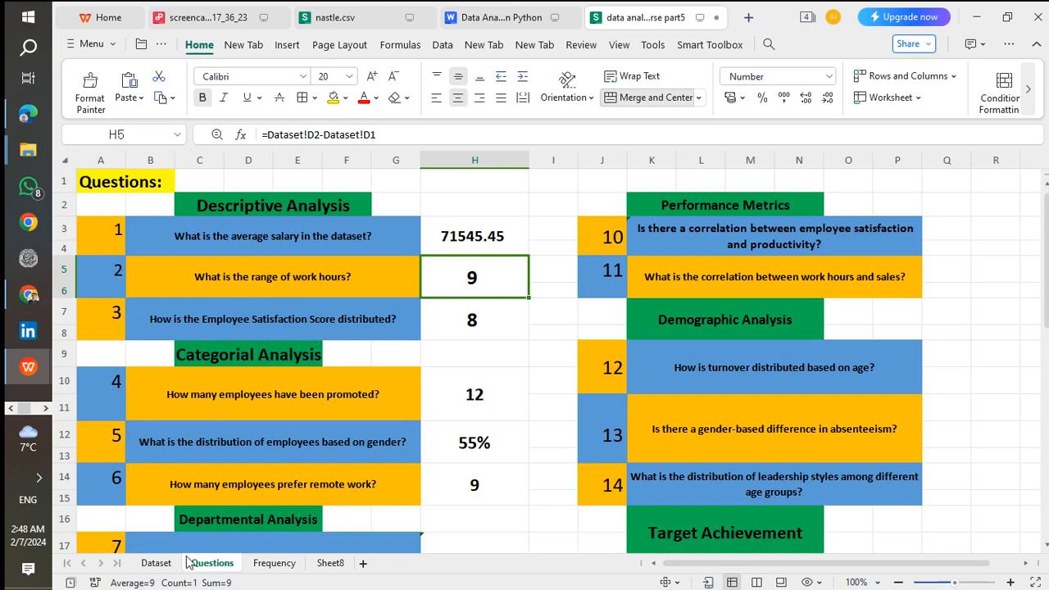
{"action": "left_click", "coordinate": [155, 563]}
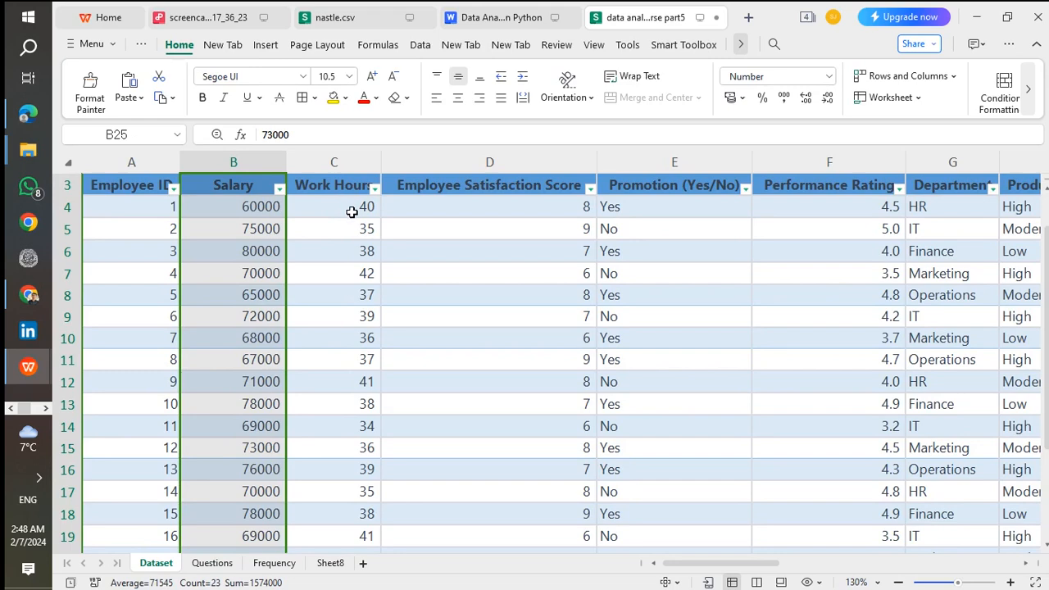
{"action": "scroll", "coordinate": [346, 208], "scroll_direction": "up", "scroll_amount": 1}
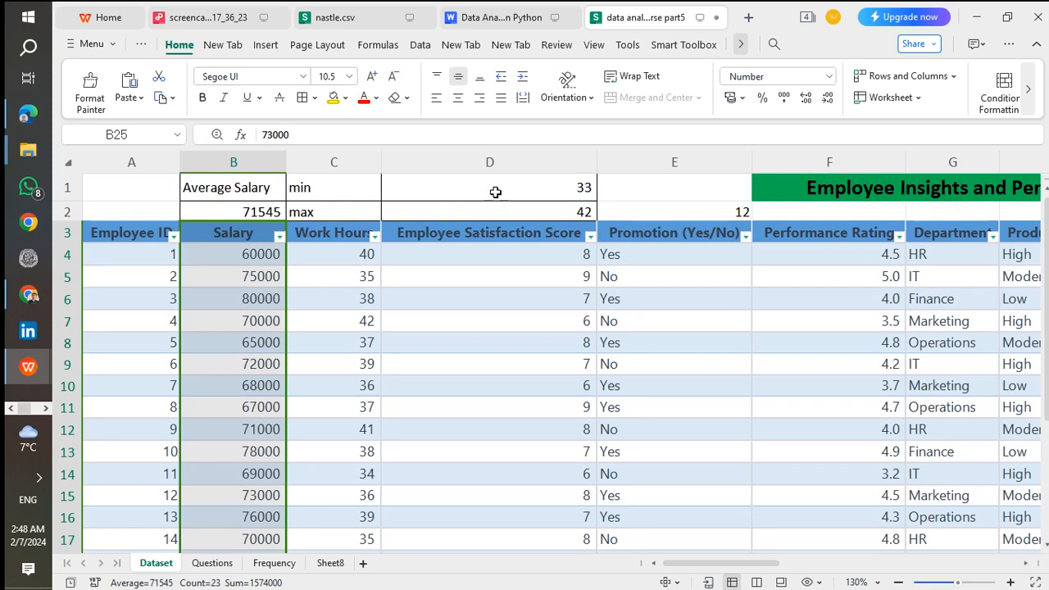
{"action": "left_click", "coordinate": [356, 254]}
{"action": "left_click", "coordinate": [345, 280]}
{"action": "scroll", "coordinate": [337, 350], "scroll_direction": "down", "scroll_amount": 1}
{"action": "scroll", "coordinate": [337, 350], "scroll_direction": "up", "scroll_amount": 1}
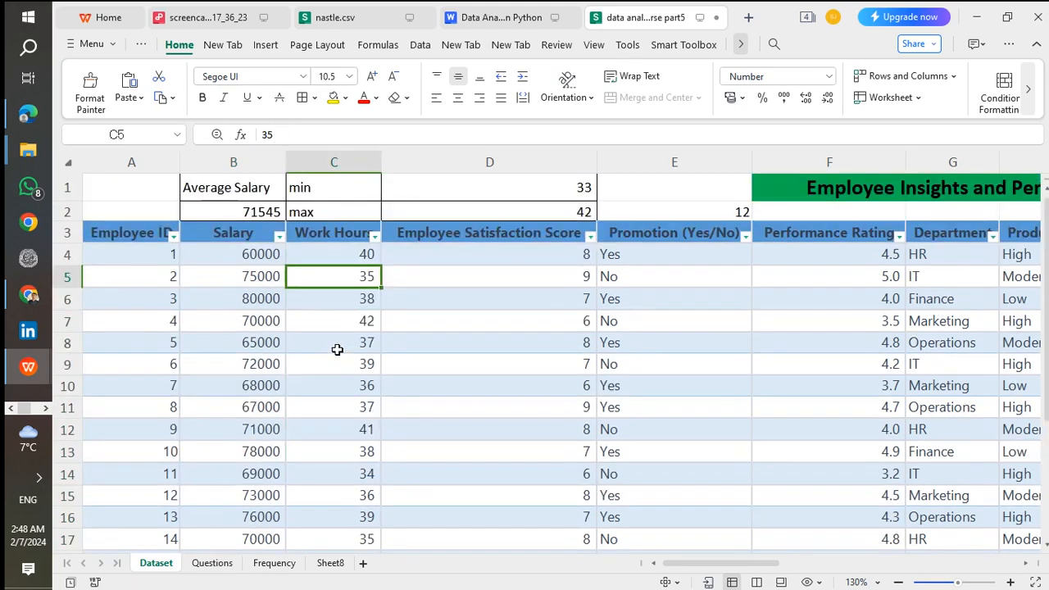
{"action": "left_click", "coordinate": [375, 238]}
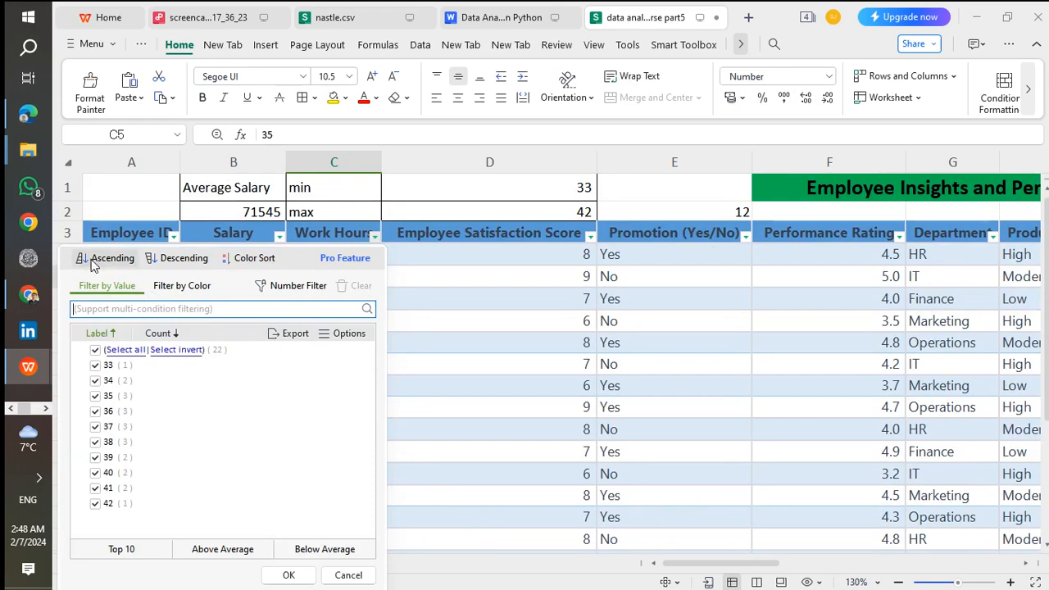
{"action": "left_click", "coordinate": [164, 288]}
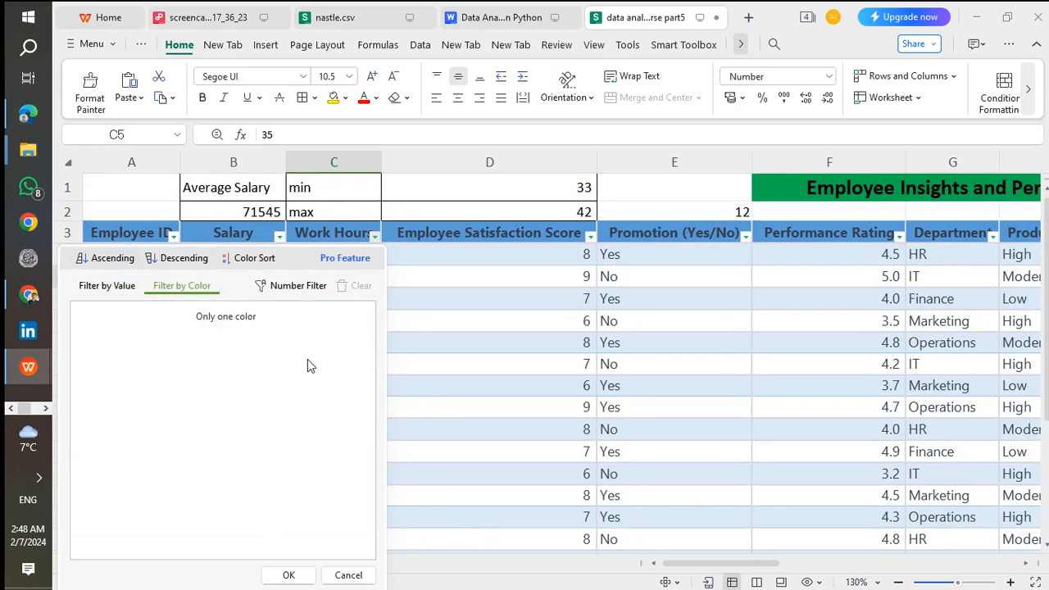
{"action": "left_click", "coordinate": [481, 310]}
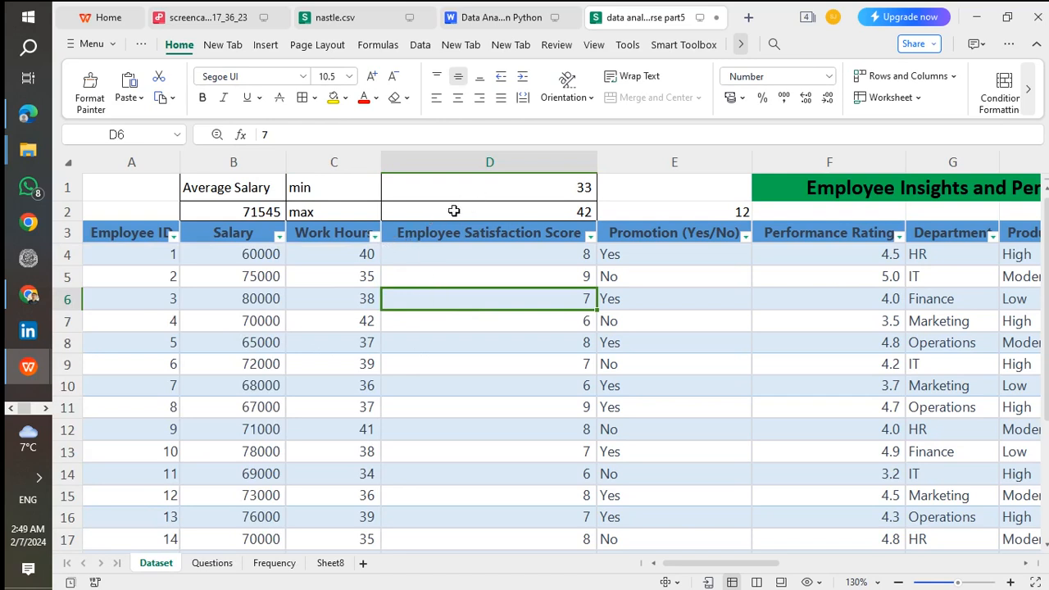
Replace the minimum work hours formula in cell D1 of the Dataset sheet with =MIN(C4:C25).
{"action": "double_click", "coordinate": [480, 190]}
{"action": "key", "text": "ctrl+a"}
{"action": "key", "text": "BackSpace"}
{"action": "type", "text": "=min"}
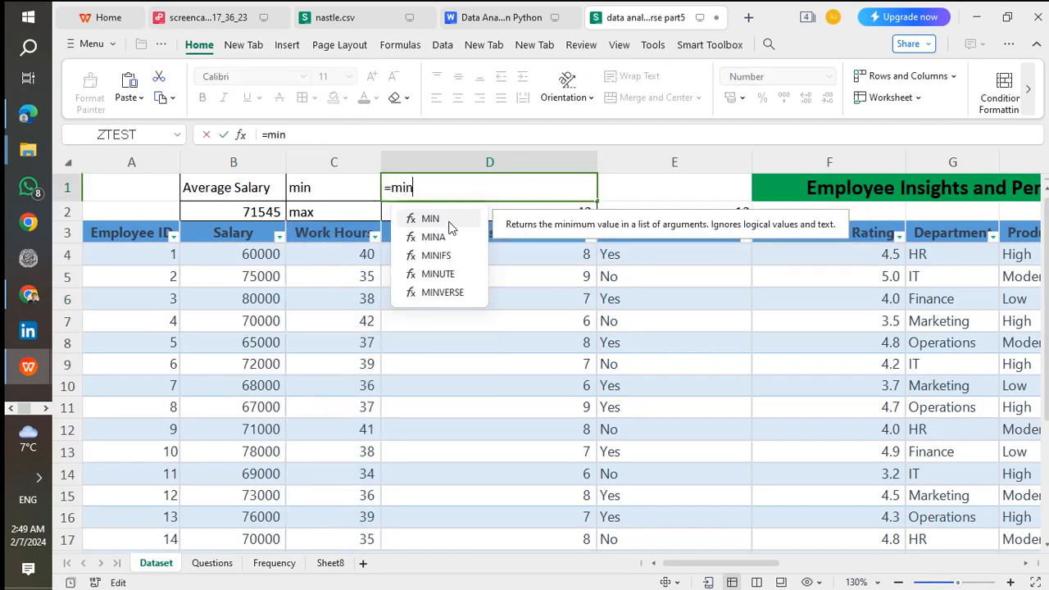
{"action": "double_click", "coordinate": [449, 222]}
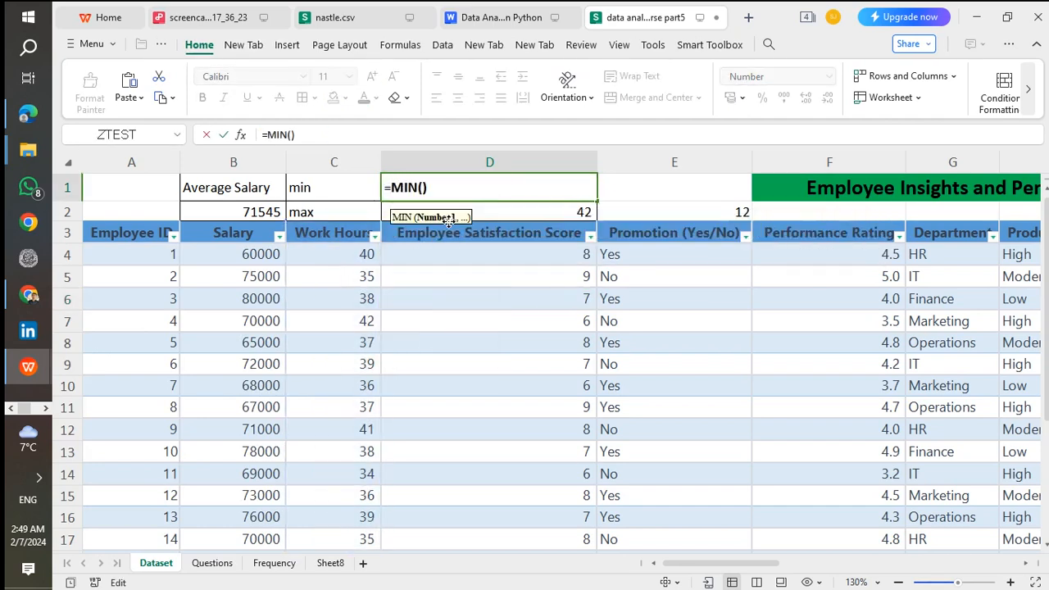
{"action": "left_click", "coordinate": [361, 253]}
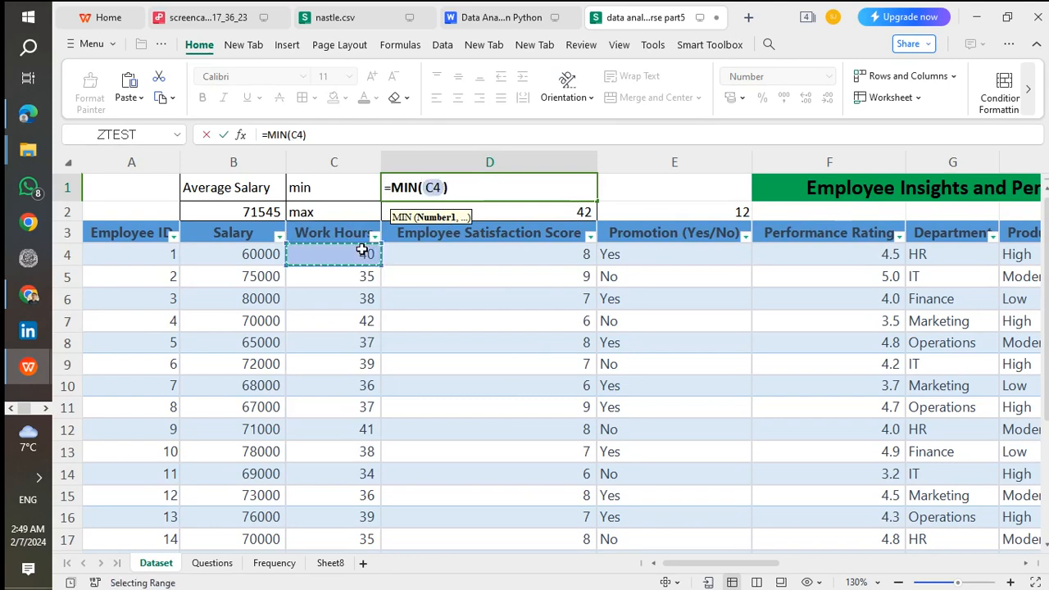
{"action": "key", "text": "ctrl+shift+Down"}
{"action": "key", "text": "Return"}
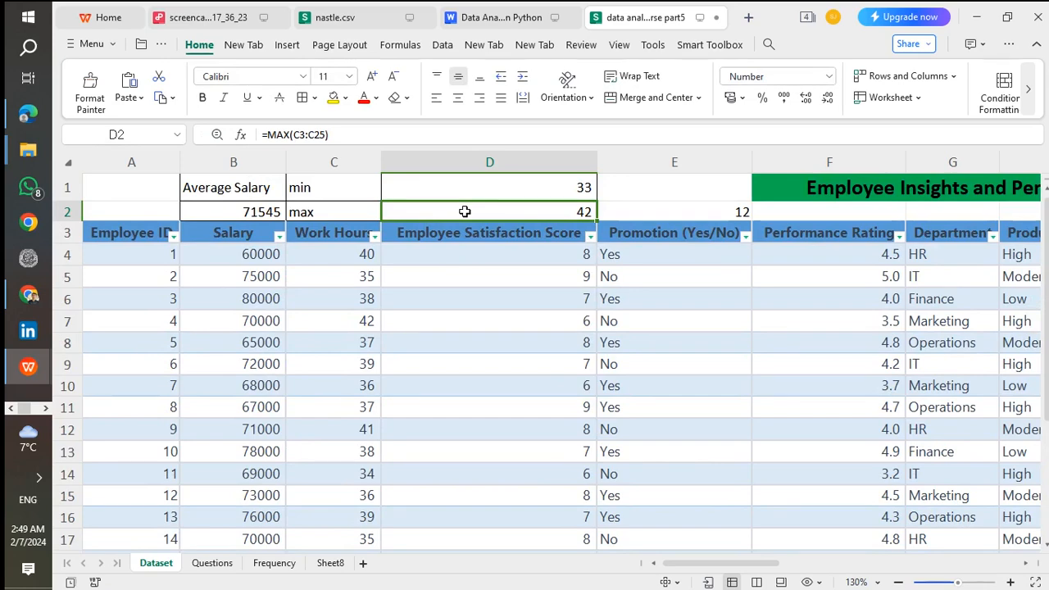
Replace the maximum work hours formula in cell D2 of the Dataset sheet with =MAX(C4:C25).
{"action": "double_click", "coordinate": [465, 211]}
{"action": "key", "text": "ctrl+a"}
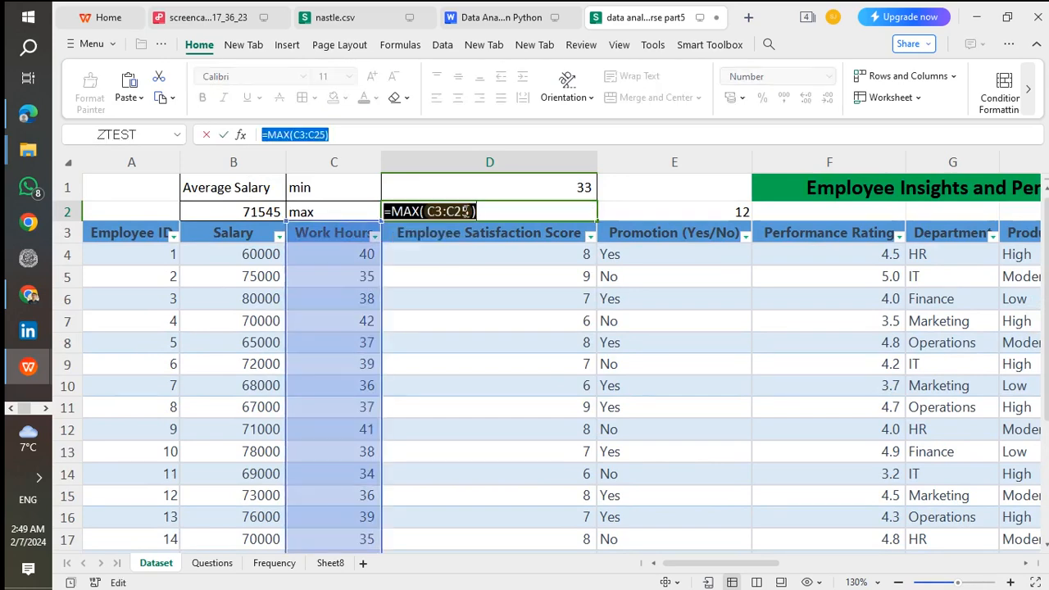
{"action": "type", "text": "=ma"}
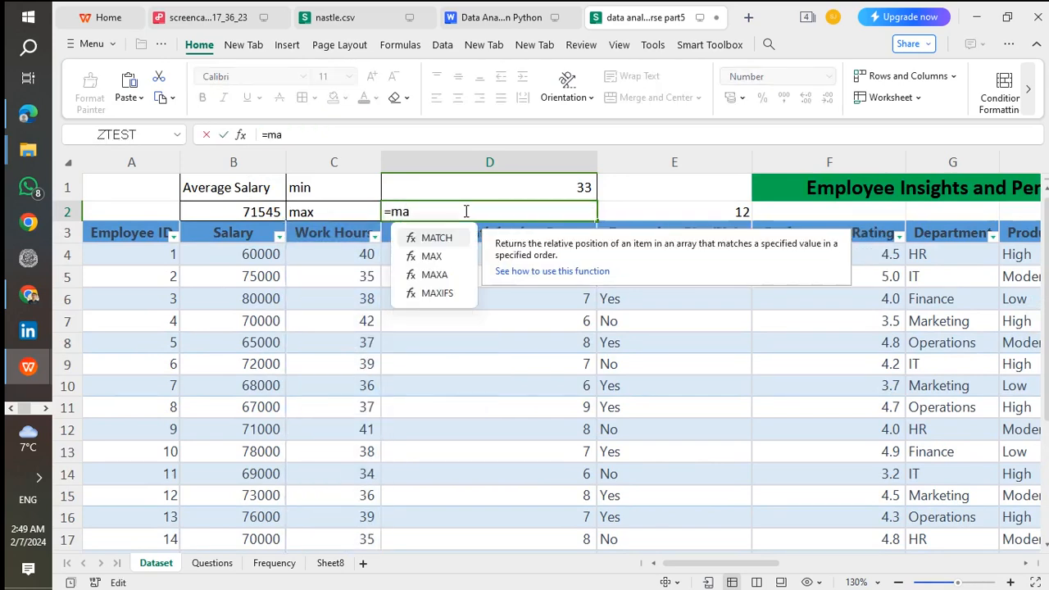
{"action": "left_click", "coordinate": [435, 252]}
{"action": "left_click", "coordinate": [359, 255]}
{"action": "key", "text": "ctrl+shift+Down"}
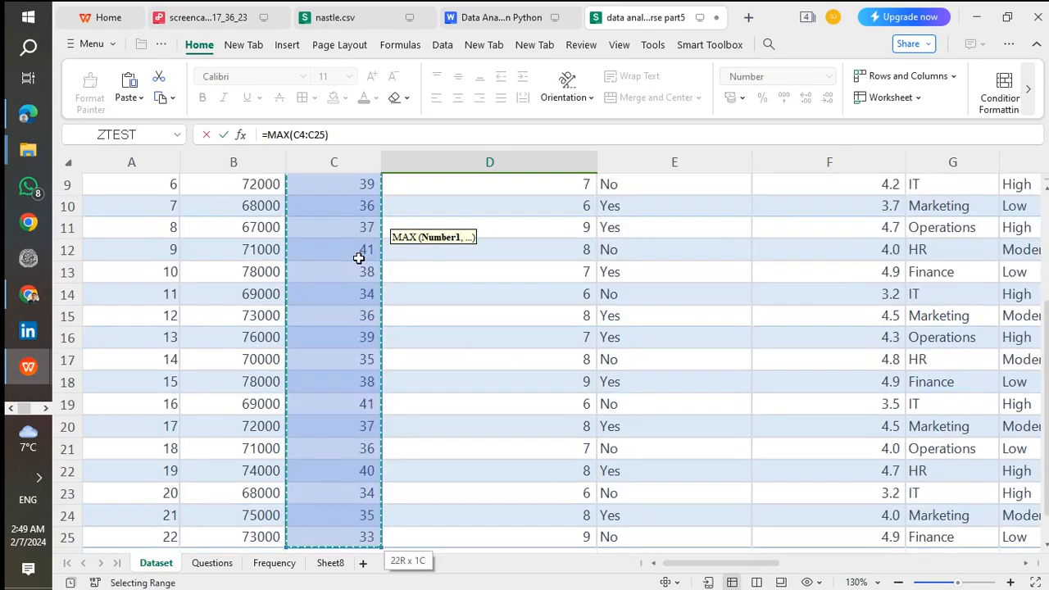
{"action": "key", "text": "Return"}
{"action": "scroll", "coordinate": [421, 236], "scroll_direction": "up", "scroll_amount": 1}
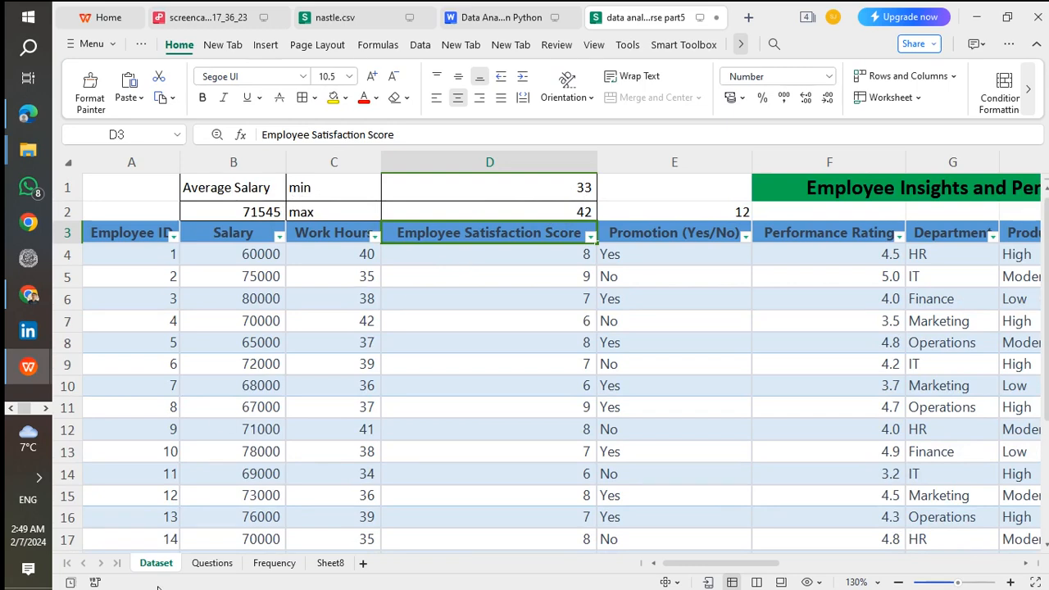
Replace the work hours range answer in cell H5 of the Questions sheet with the formula =Dataset!D2-Dataset!D1.
{"action": "left_click", "coordinate": [213, 563]}
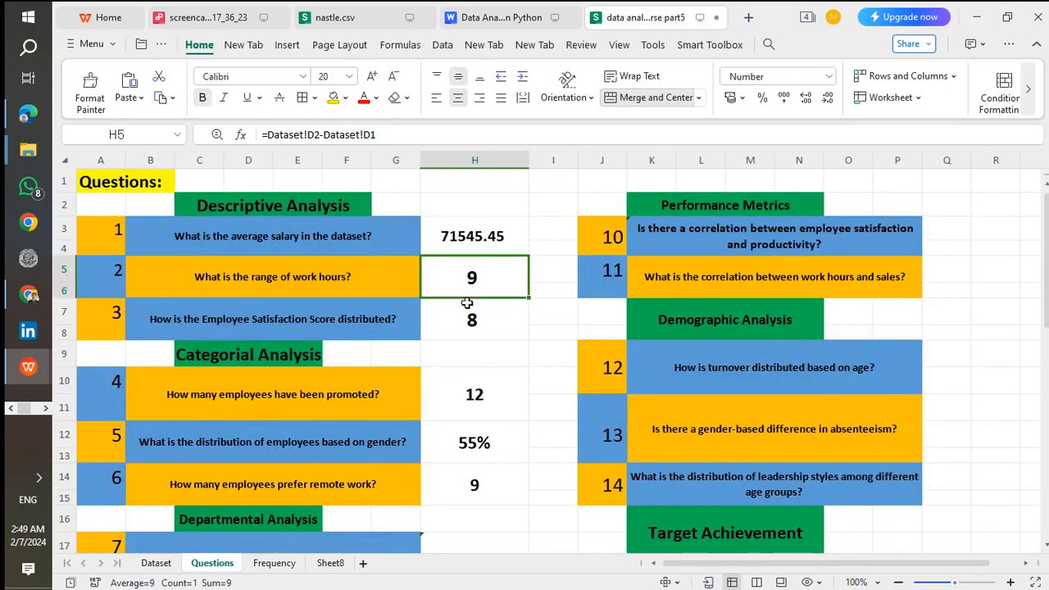
{"action": "double_click", "coordinate": [494, 274]}
{"action": "key", "text": "ctrl+a"}
{"action": "key", "text": "BackSpace"}
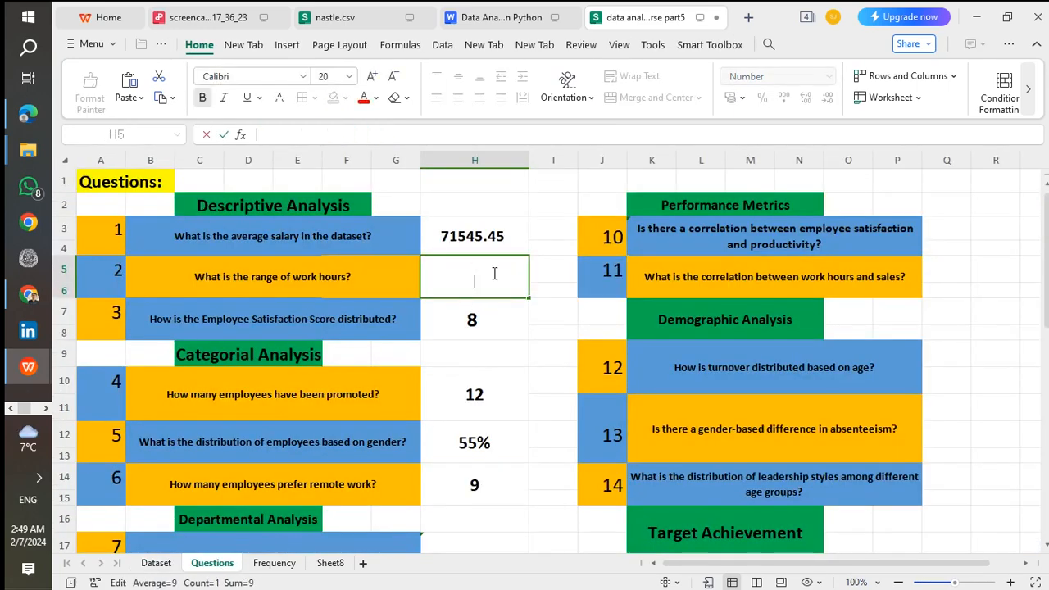
{"action": "type", "text": "="}
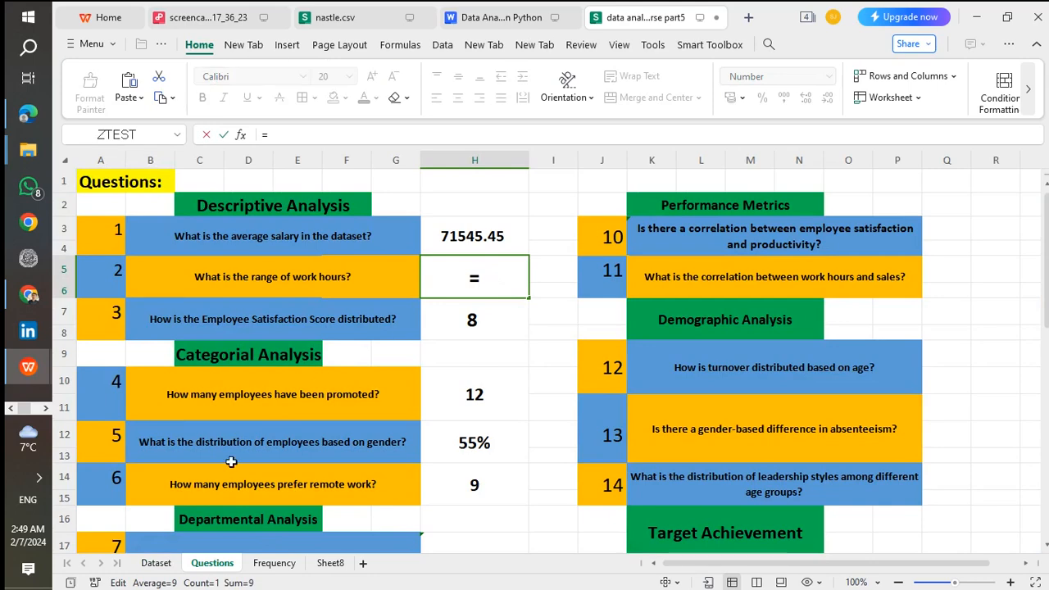
{"action": "left_click", "coordinate": [164, 566]}
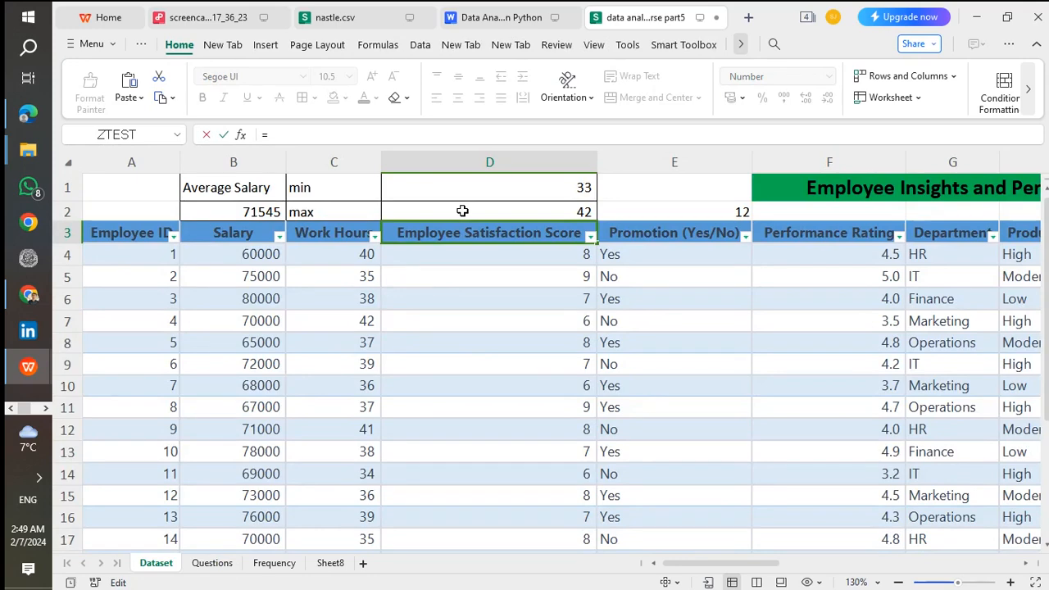
{"action": "left_click", "coordinate": [462, 211]}
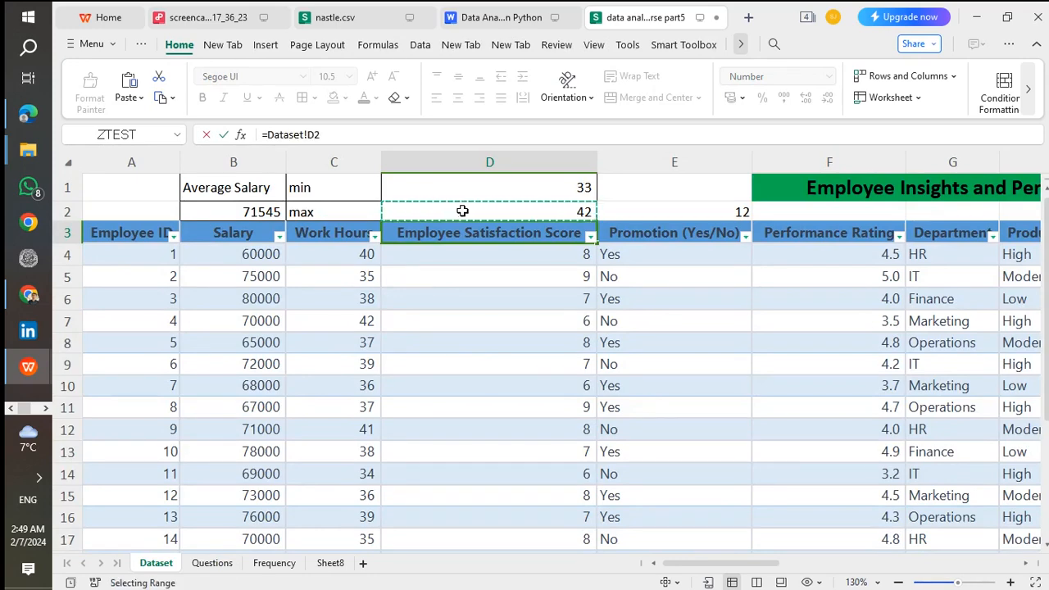
{"action": "type", "text": "-Dataset!D1"}
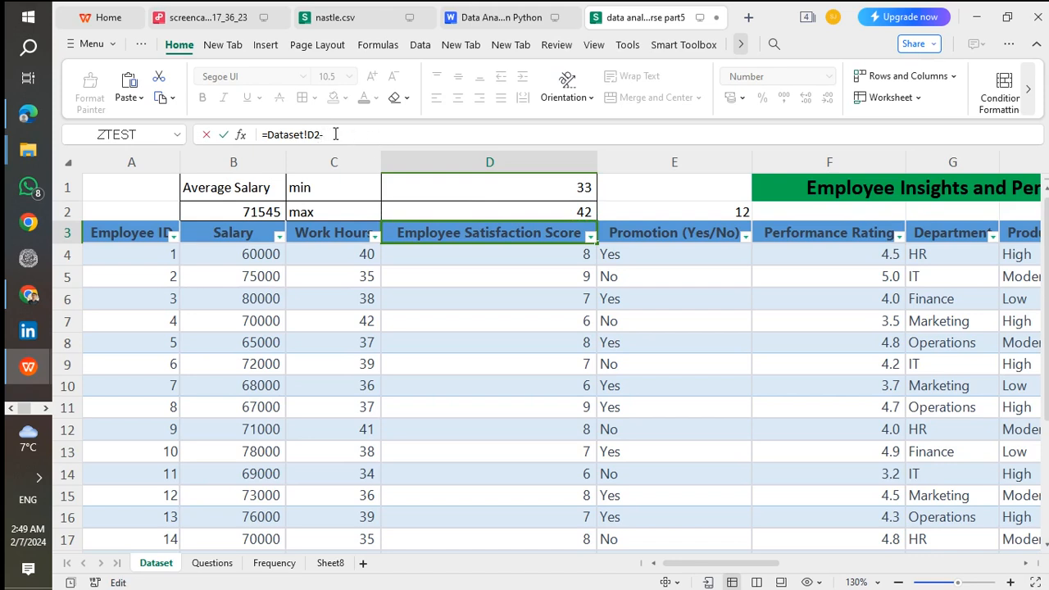
{"action": "left_click", "coordinate": [498, 188]}
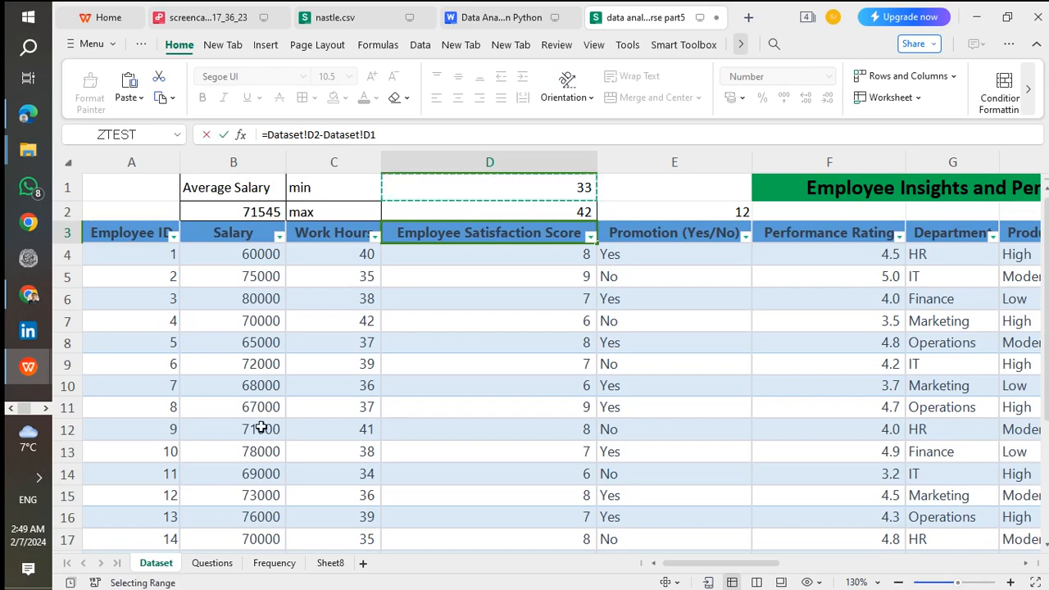
{"action": "left_click", "coordinate": [215, 563]}
{"action": "key", "text": "Return"}
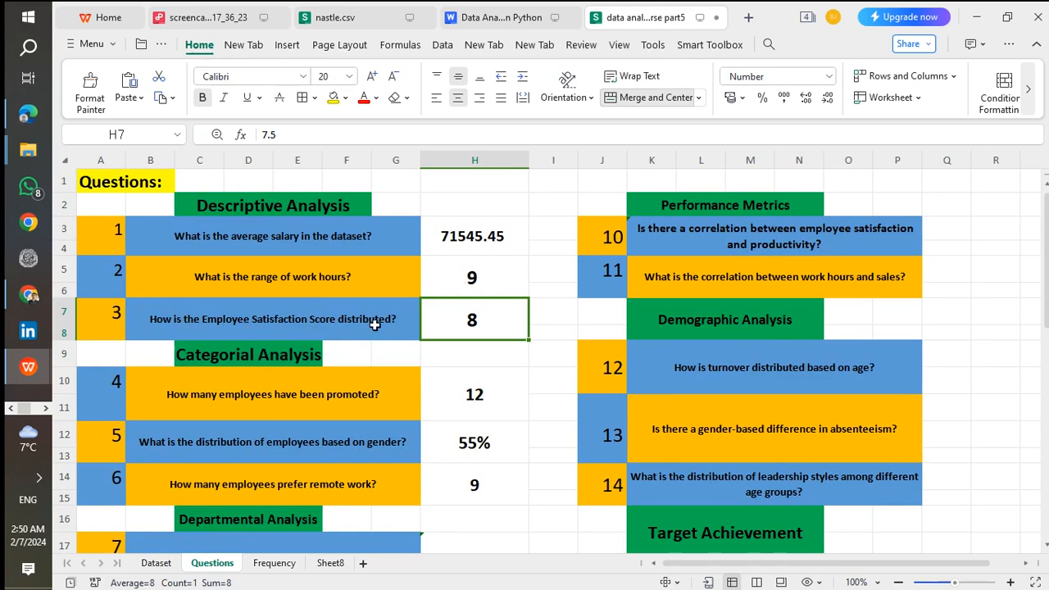
Review the satisfaction score distribution question, and copy the Employee Satisfaction Score column with its header (D3:D25) from the Dataset sheet.
{"action": "left_click", "coordinate": [160, 564]}
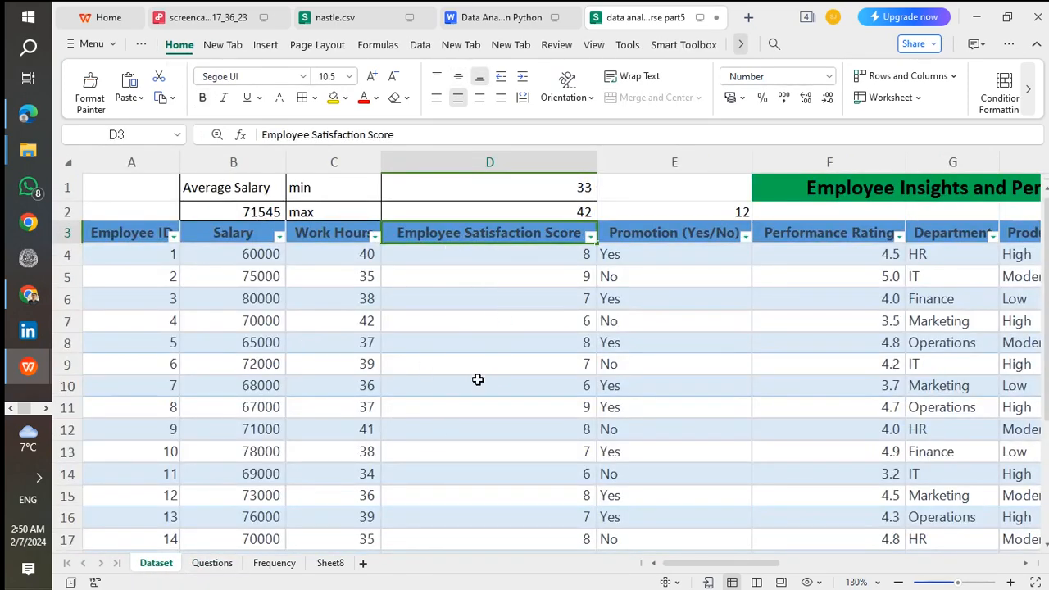
{"action": "left_click", "coordinate": [212, 563]}
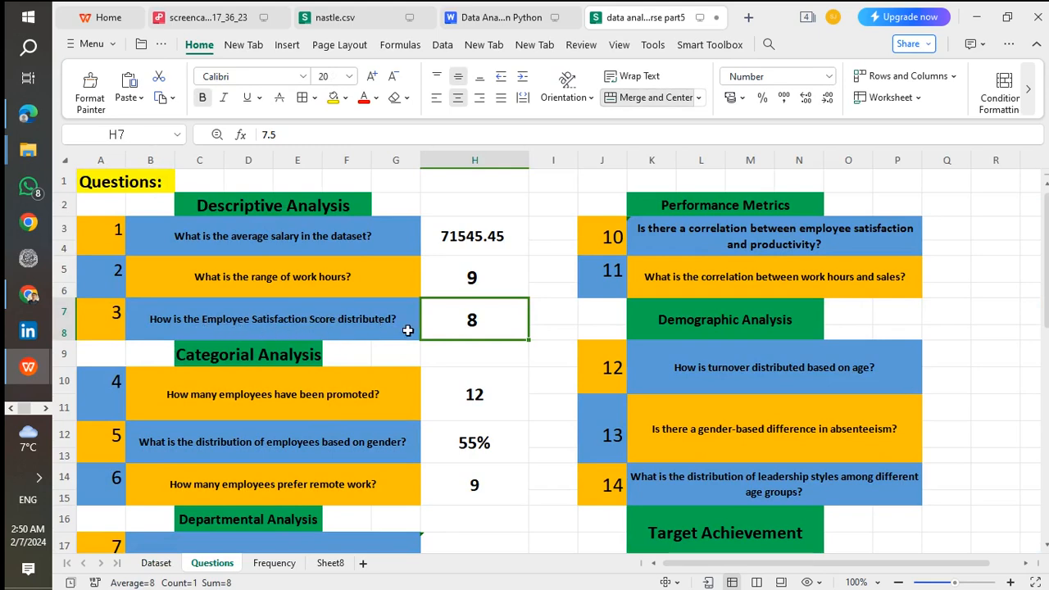
{"action": "left_click", "coordinate": [156, 563]}
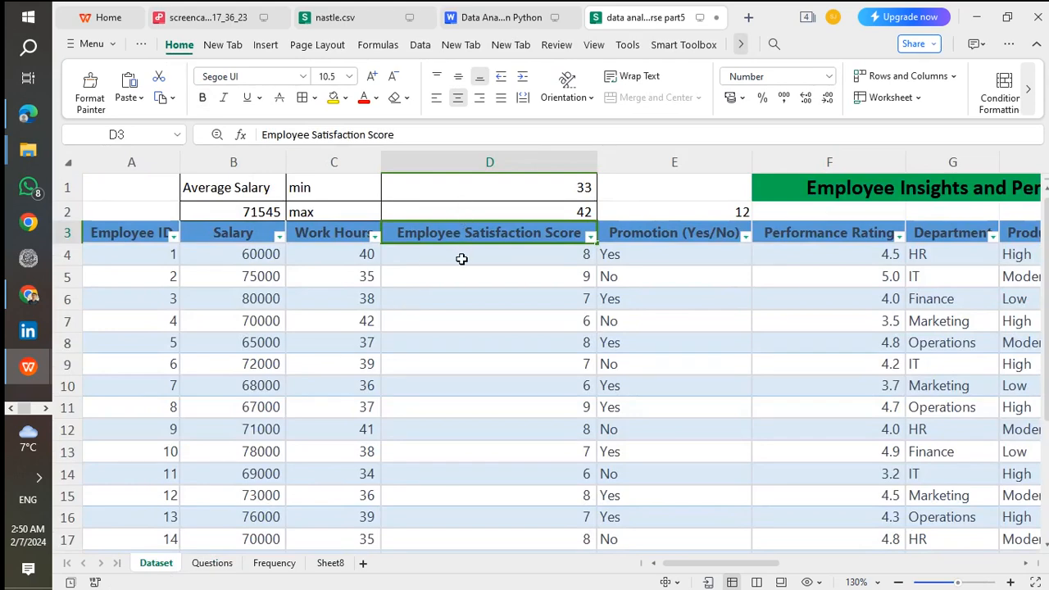
{"action": "left_click", "coordinate": [461, 259]}
{"action": "key", "text": "ctrl+shift+Down"}
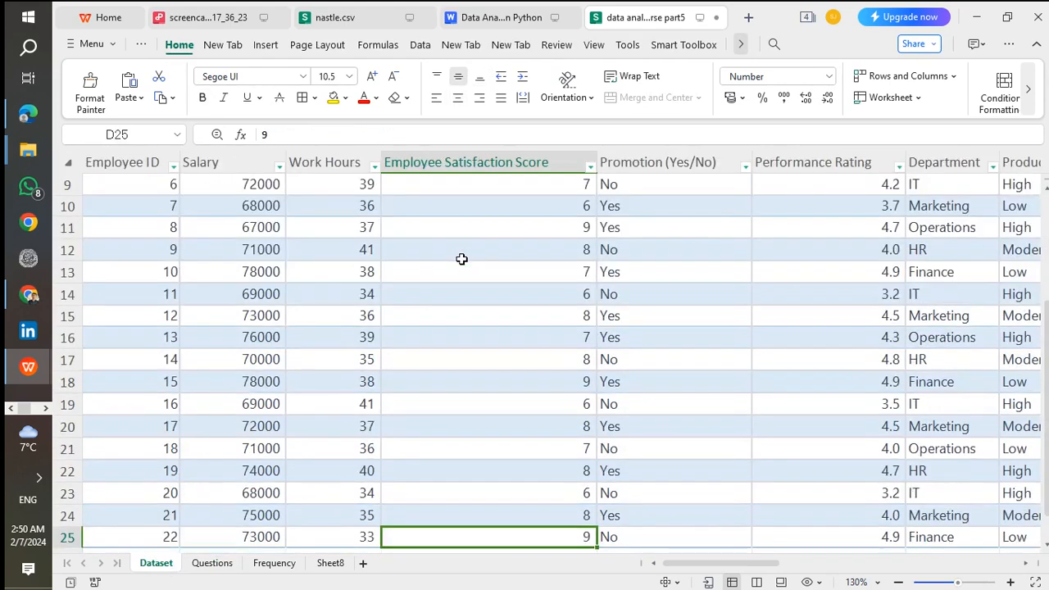
{"action": "scroll", "coordinate": [461, 259], "scroll_direction": "up", "scroll_amount": 2}
{"action": "key", "text": "ctrl+c"}
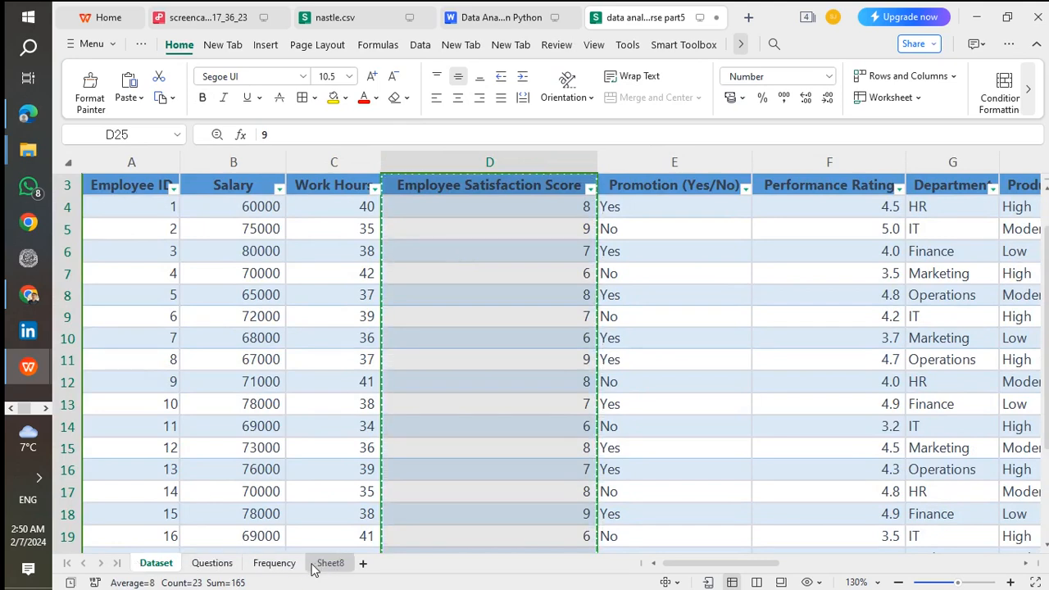
Add a new sheet and paste the copied Employee Satisfaction Score column starting at cell B4.
{"action": "left_click", "coordinate": [363, 563]}
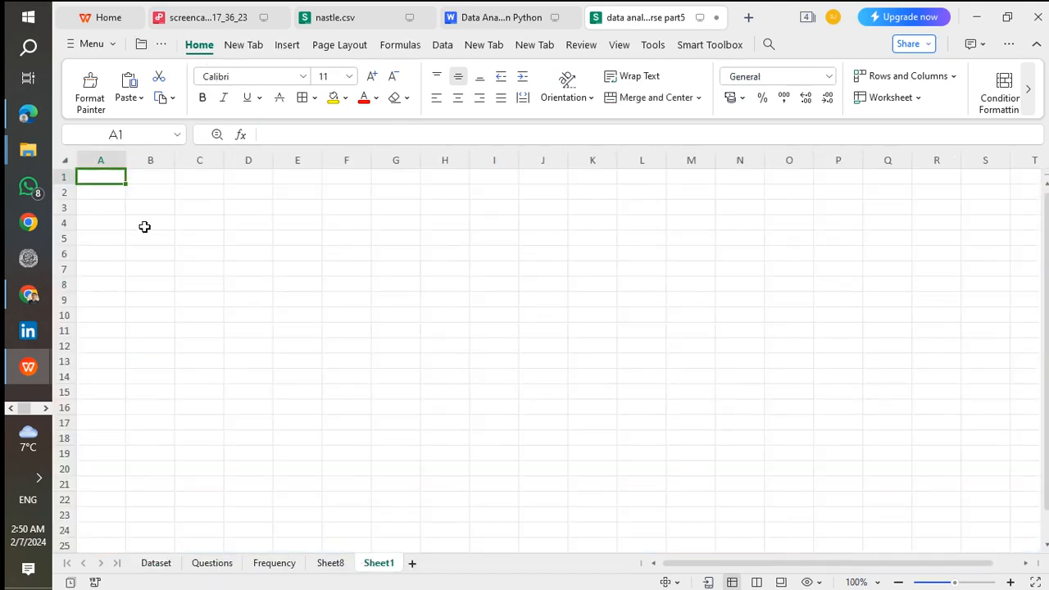
{"action": "left_click", "coordinate": [139, 224]}
{"action": "key", "text": "ctrl+v"}
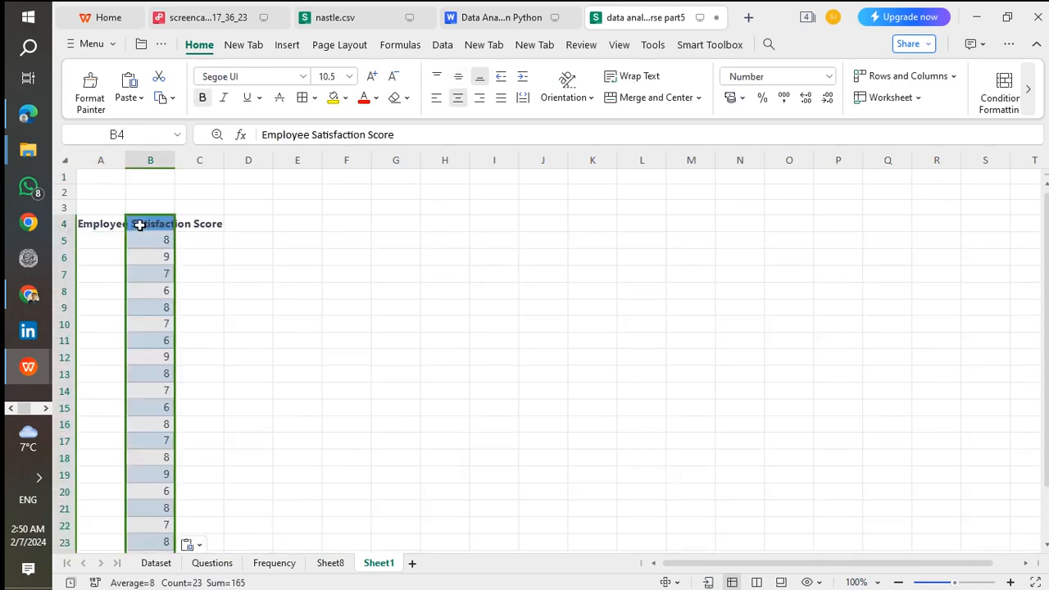
{"action": "scroll", "coordinate": [198, 280], "scroll_direction": "down", "scroll_amount": 3}
{"action": "scroll", "coordinate": [209, 275], "scroll_direction": "up", "scroll_amount": 3}
{"action": "left_click", "coordinate": [264, 250]}
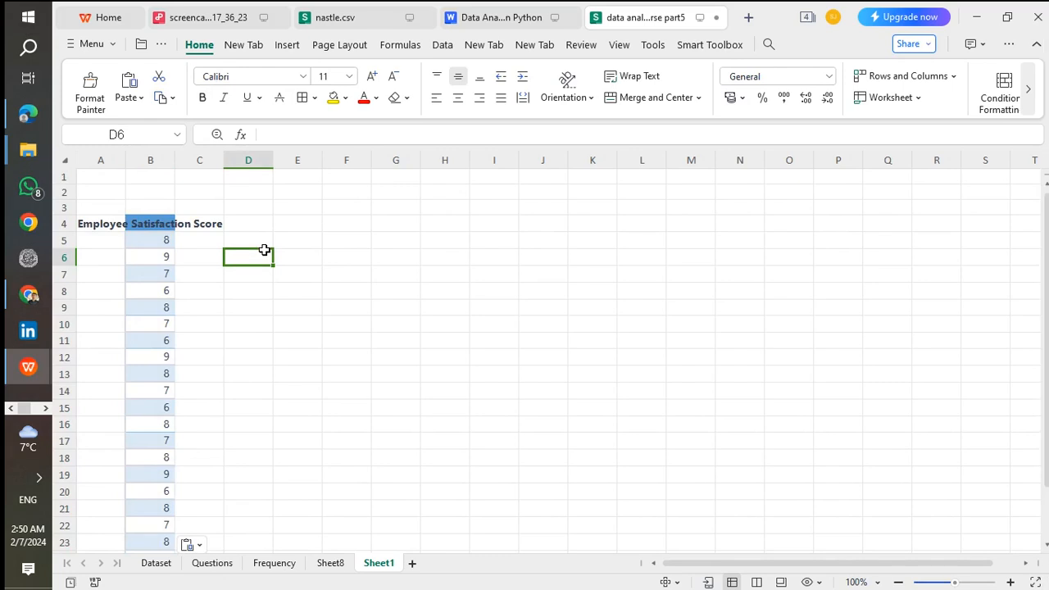
Start a ROUNDDOWN formula in cell E4 of the new sheet.
{"action": "left_click", "coordinate": [298, 225]}
{"action": "type", "text": "=roun"}
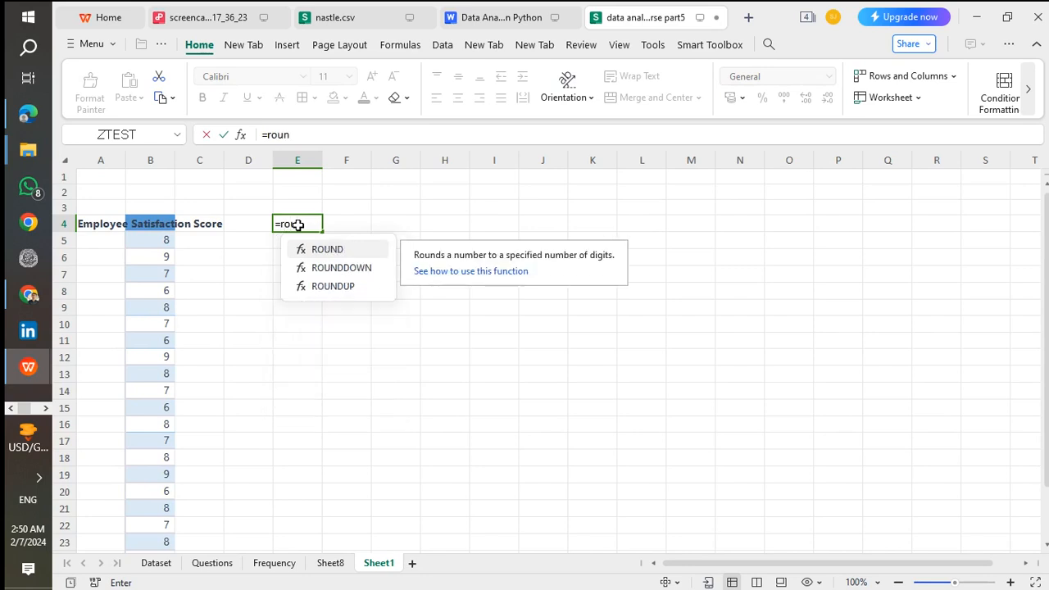
{"action": "left_click", "coordinate": [333, 270]}
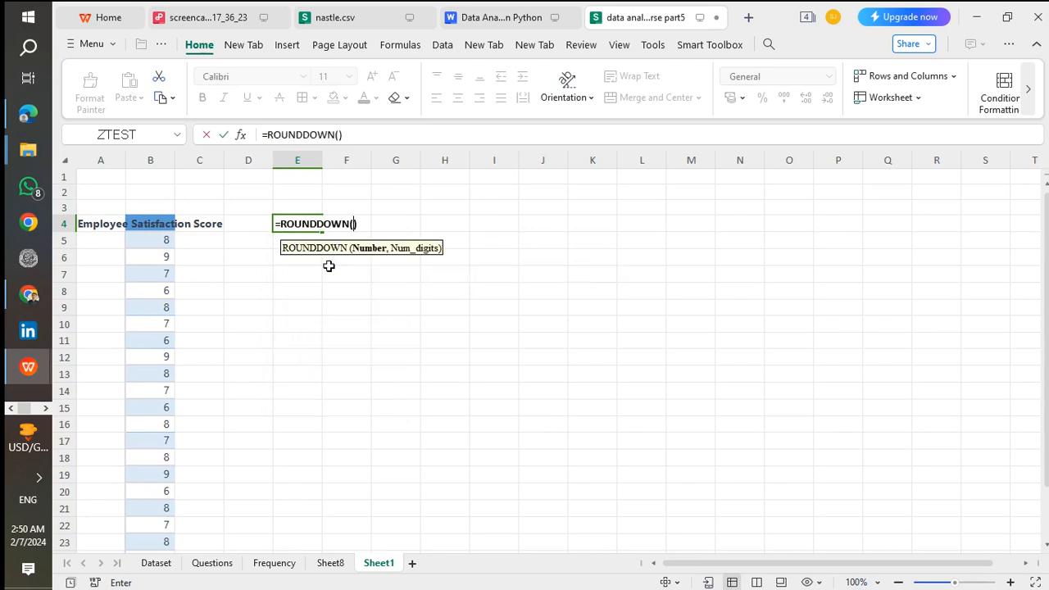
Try to enter =ROUNDDOWN(Dataset!D3:D25) in cell E4, using the Employee Satisfaction Score column as its only argument.
{"action": "left_click", "coordinate": [156, 563]}
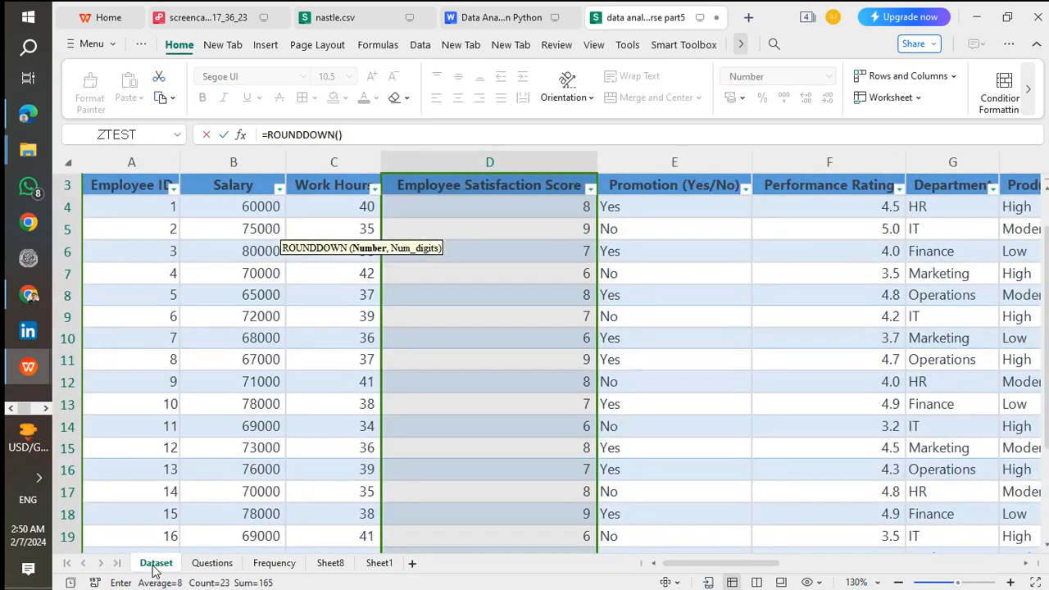
{"action": "left_click", "coordinate": [433, 208]}
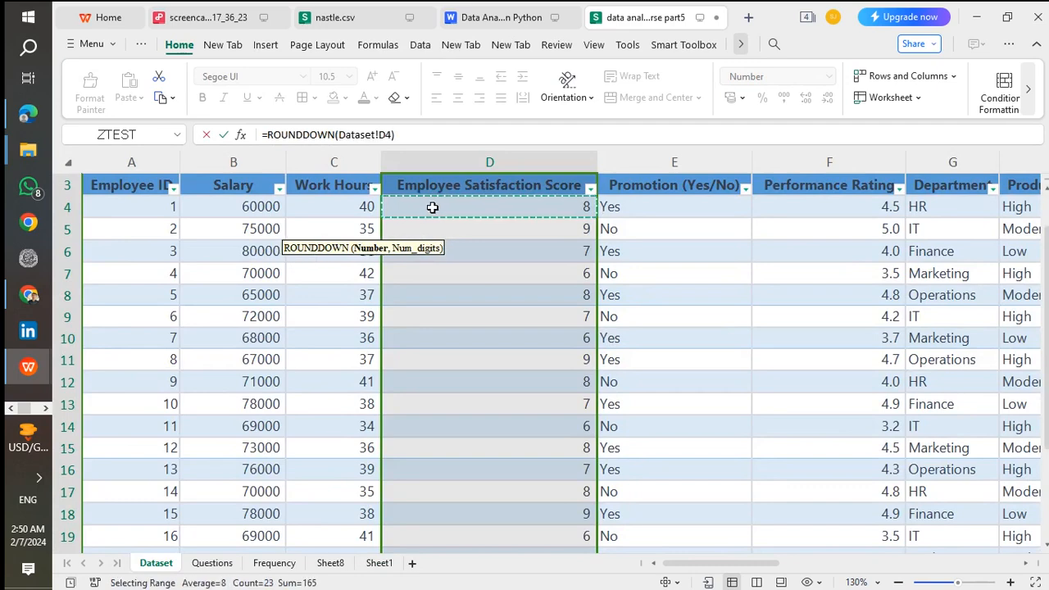
{"action": "key", "text": "ctrl+Down"}
{"action": "key", "text": "ctrl+shift+Up"}
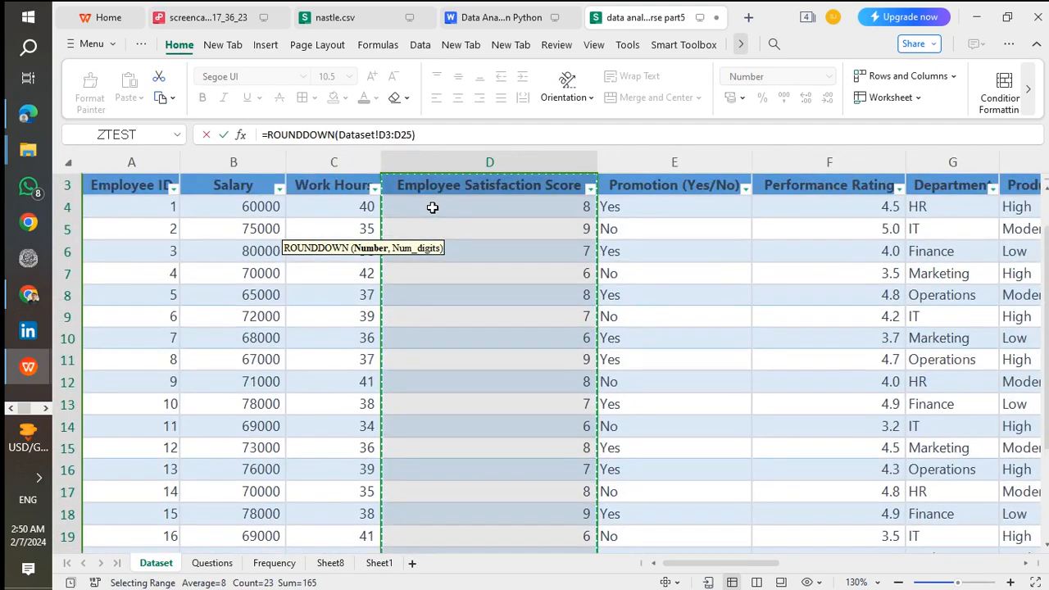
{"action": "key", "text": "Return"}
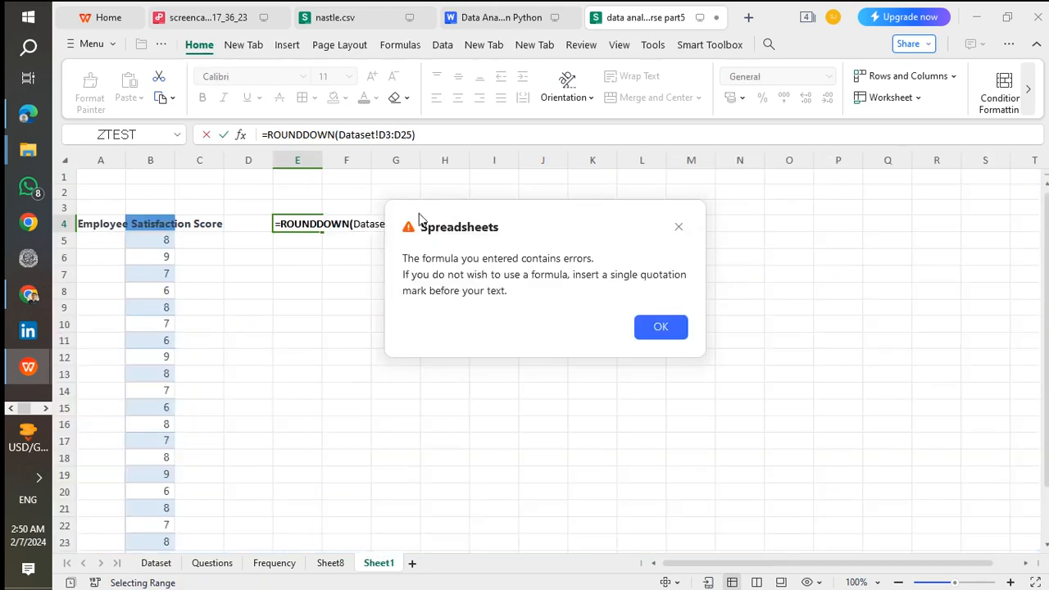
{"action": "left_click", "coordinate": [661, 326]}
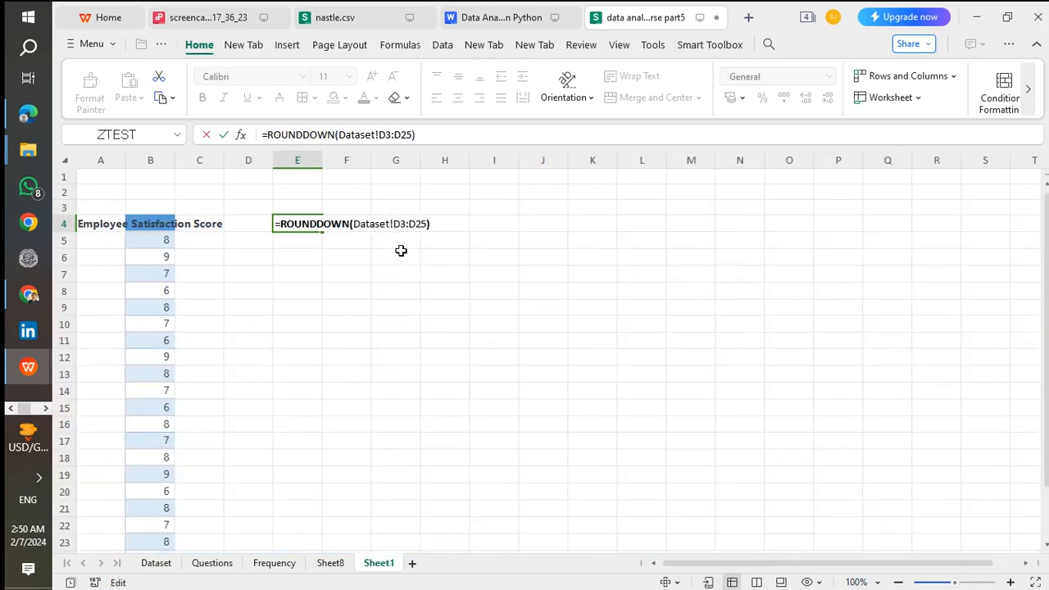
Try to shorten the formula in cell E4 to =ROUNDDOWN(Dataset!D3).
{"action": "key", "text": "Left"}
{"action": "key", "text": "BackSpace"}
{"action": "key", "text": "BackSpace"}
{"action": "key", "text": "BackSpace"}
{"action": "key", "text": "BackSpace"}
{"action": "key", "text": "Return"}
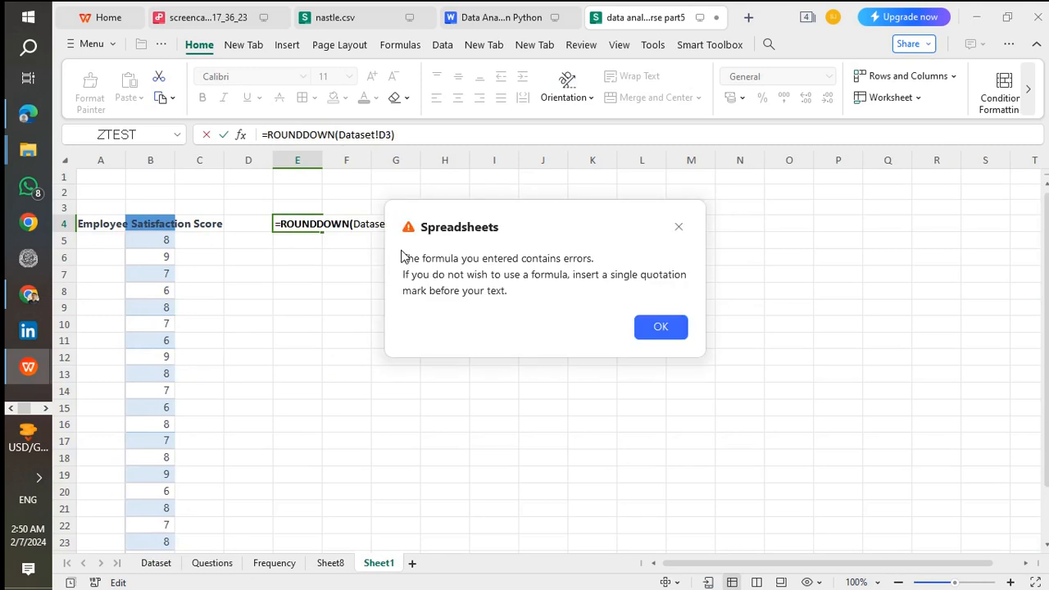
{"action": "left_click", "coordinate": [661, 327]}
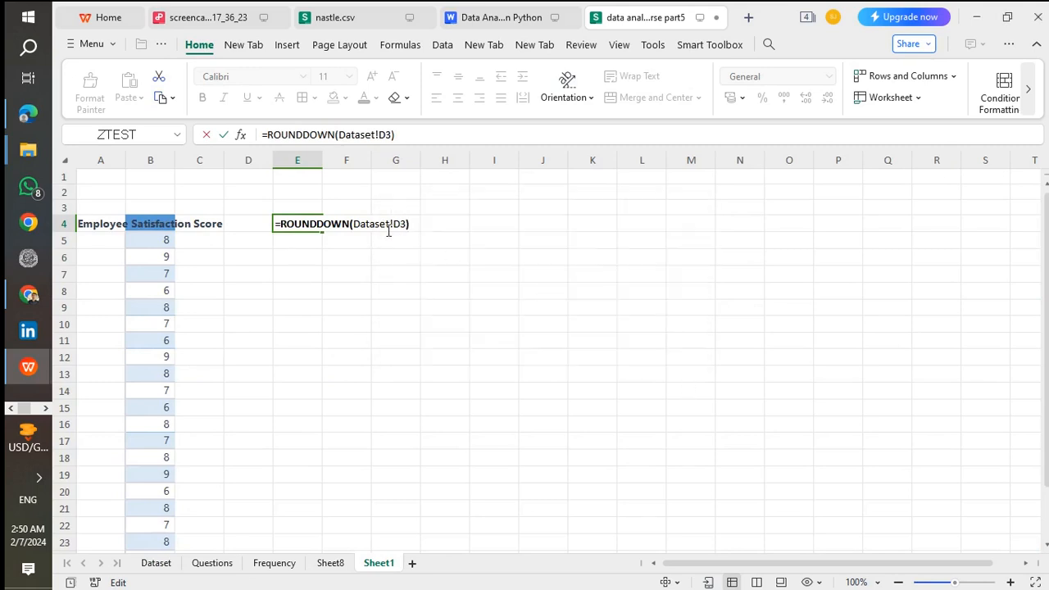
Clear the Dataset reference from inside the ROUNDDOWN parentheses in cell E4.
{"action": "key", "text": "Left"}
{"action": "key", "text": "BackSpace"}
{"action": "key", "text": "BackSpace"}
{"action": "key", "text": "BackSpace"}
{"action": "key", "text": "BackSpace"}
{"action": "key", "text": "BackSpace"}
{"action": "key", "text": "BackSpace"}
{"action": "key", "text": "BackSpace"}
{"action": "key", "text": "BackSpace"}
{"action": "key", "text": "BackSpace"}
{"action": "key", "text": "BackSpace"}
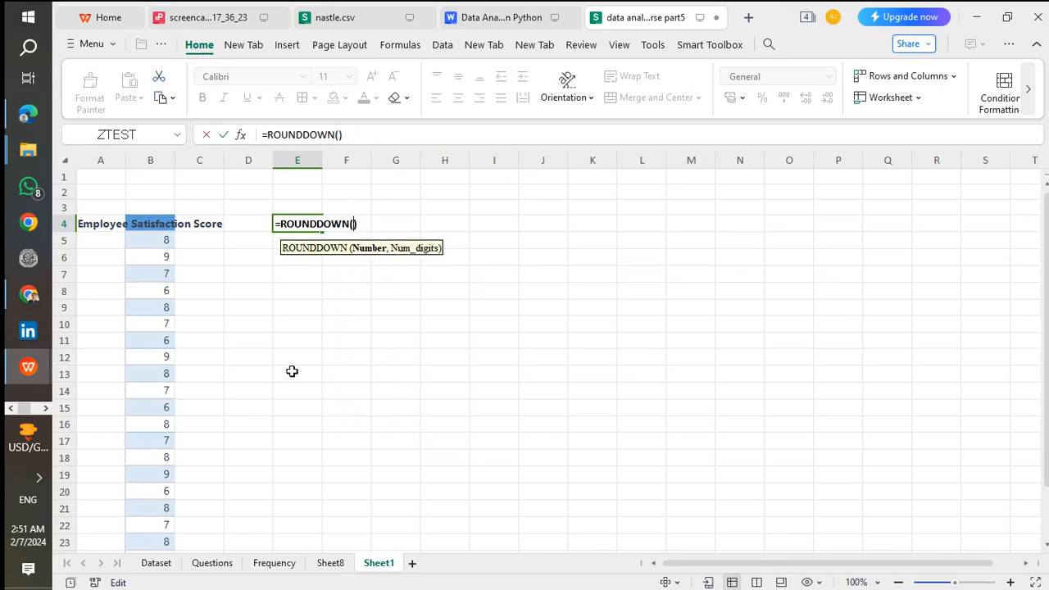
Complete the formula in cell E4 as =ROUNDDOWN(Dataset!D3:D25,Dataset!D4).
{"action": "left_click", "coordinate": [156, 563]}
{"action": "left_click", "coordinate": [520, 207]}
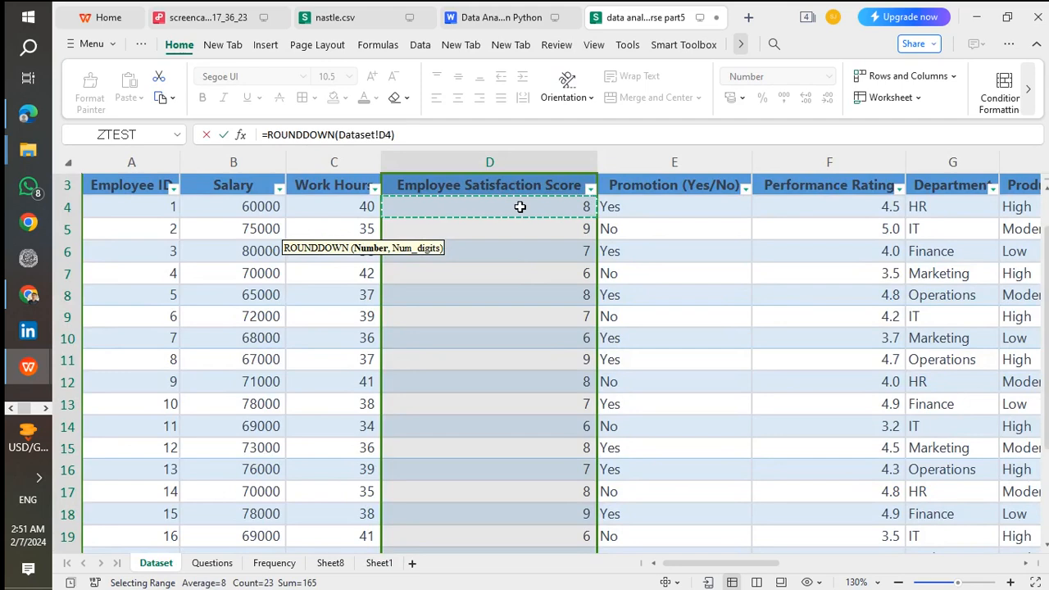
{"action": "key", "text": "ctrl+Down"}
{"action": "key", "text": "ctrl+shift+Up"}
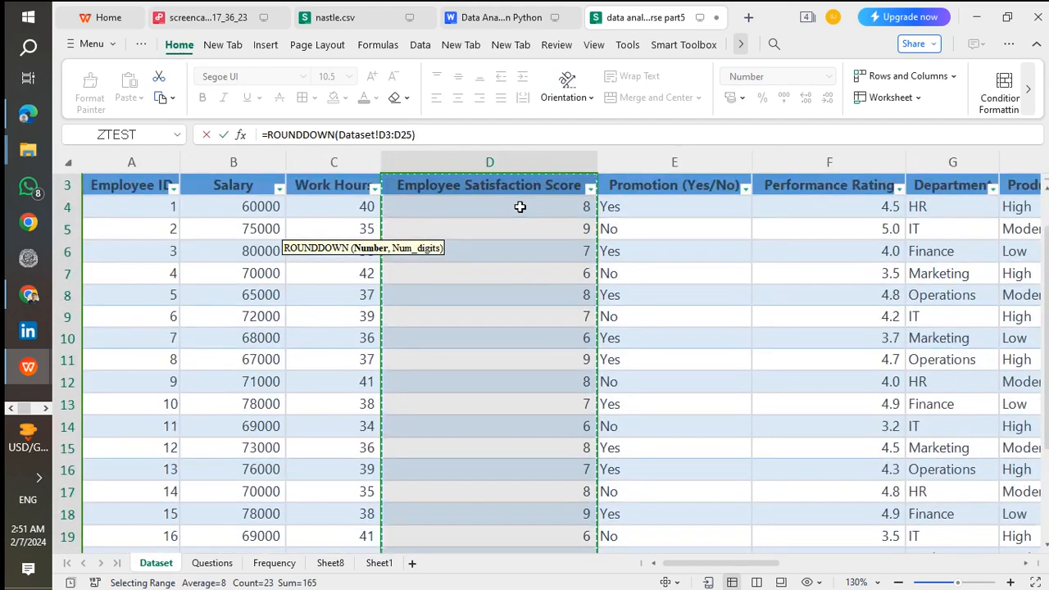
{"action": "type", "text": ","}
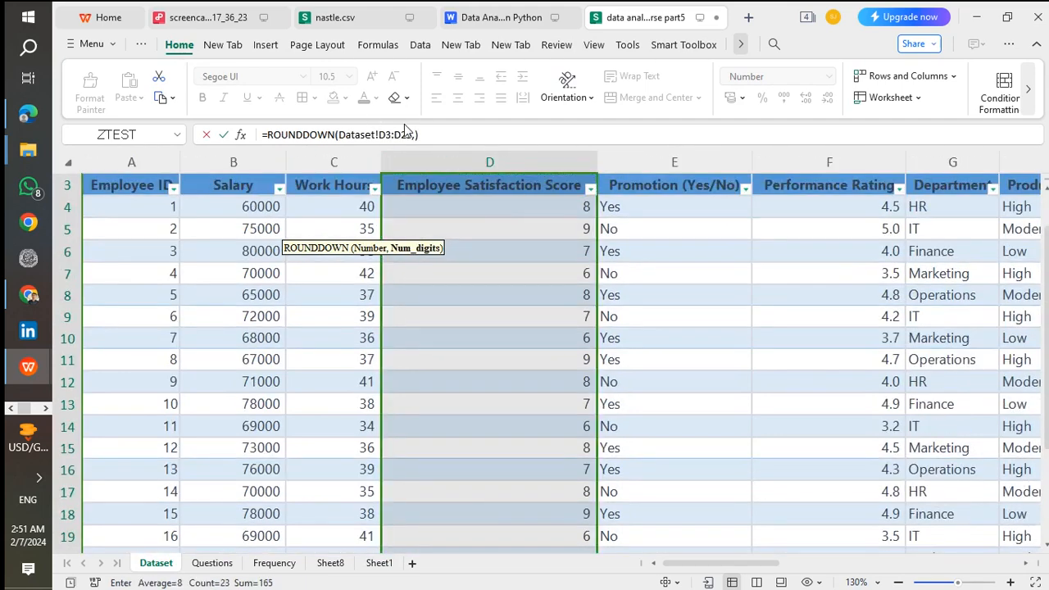
{"action": "left_click", "coordinate": [476, 206]}
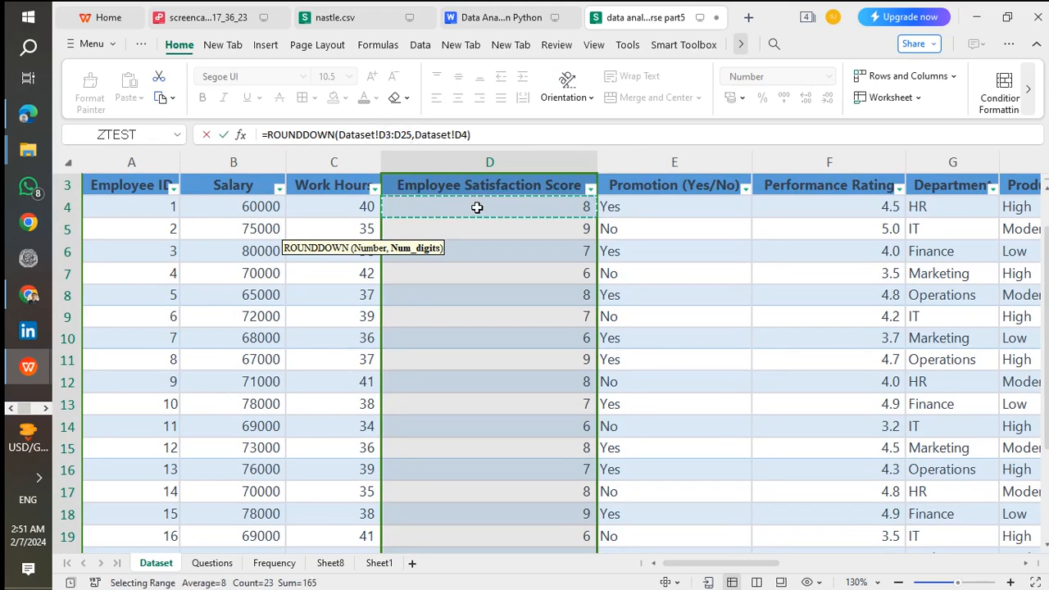
{"action": "key", "text": "Return"}
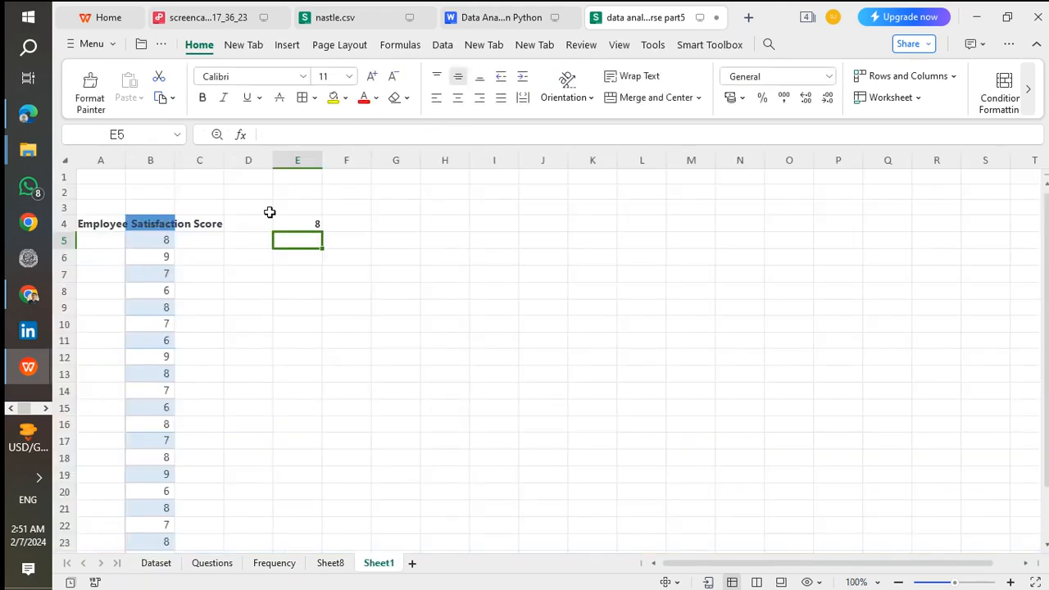
Fill the ROUNDDOWN formula from cell E4 down column E to row 31.
{"action": "left_click", "coordinate": [312, 227]}
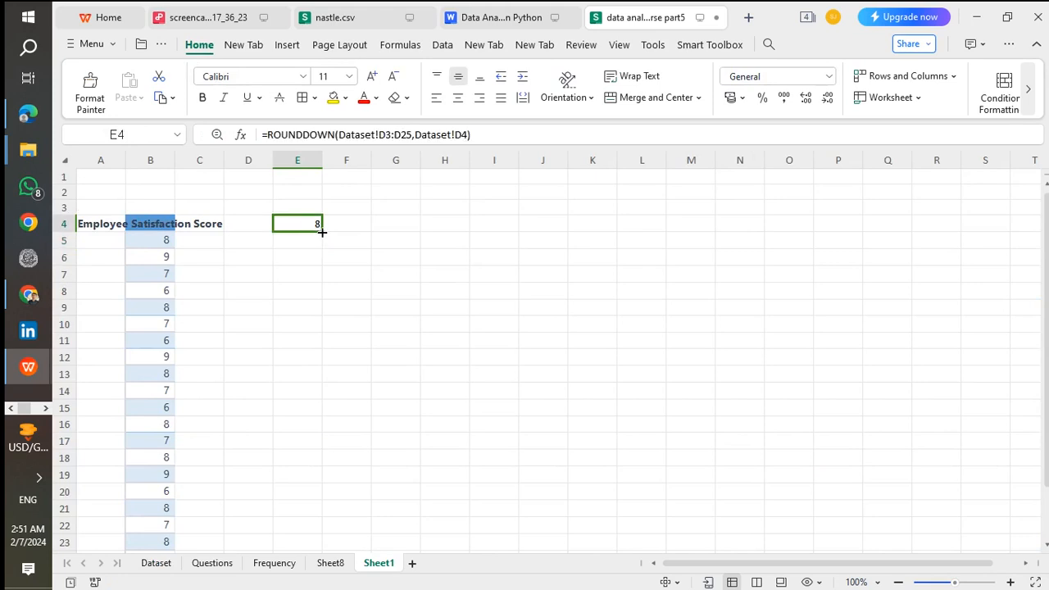
{"action": "left_click_drag", "start_coordinate": [323, 233], "coordinate": [329, 567]}
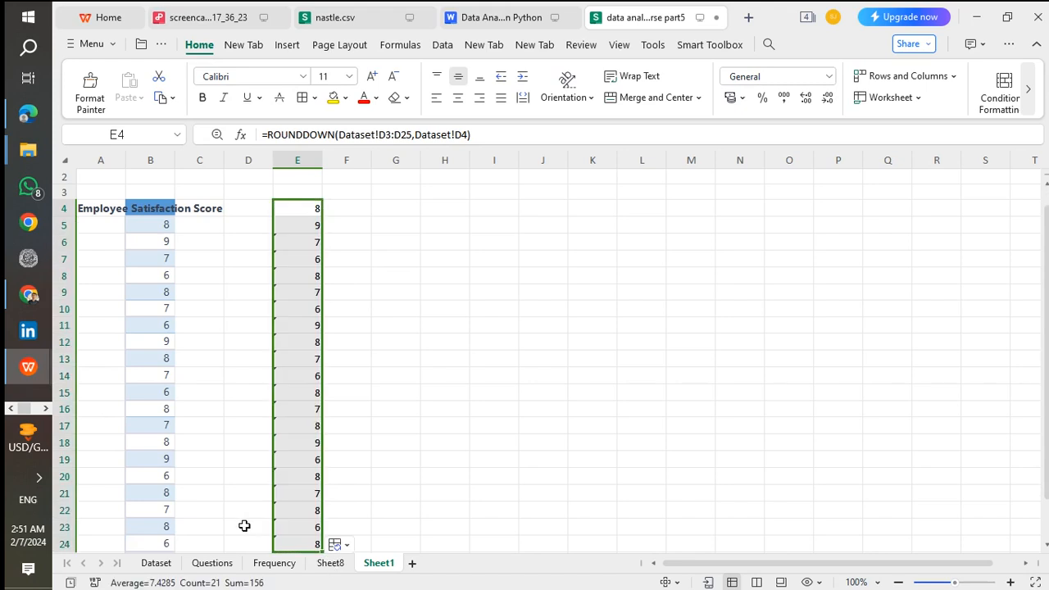
{"action": "scroll", "coordinate": [245, 525], "scroll_direction": "down", "scroll_amount": 3}
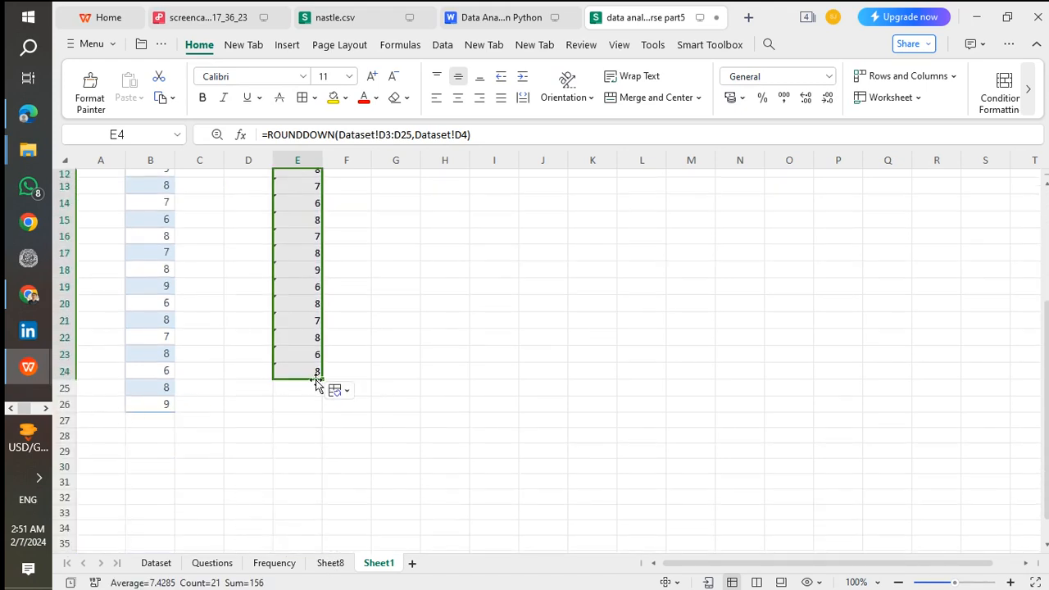
{"action": "left_click_drag", "start_coordinate": [323, 379], "coordinate": [320, 488]}
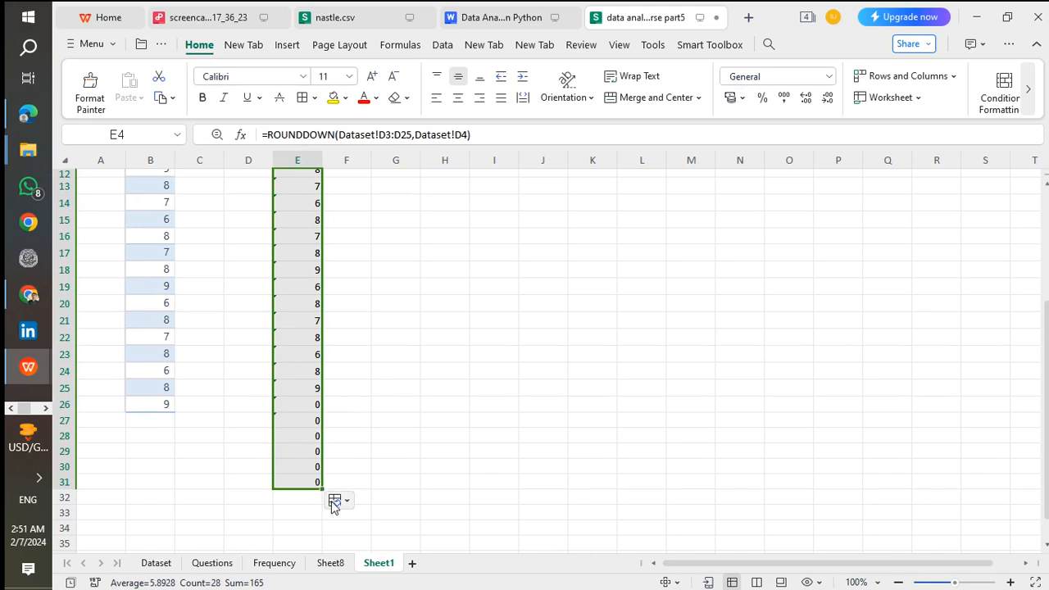
Trim the ROUNDDOWN fill in column E so that it ends at row 25.
{"action": "left_click_drag", "start_coordinate": [324, 489], "coordinate": [320, 397]}
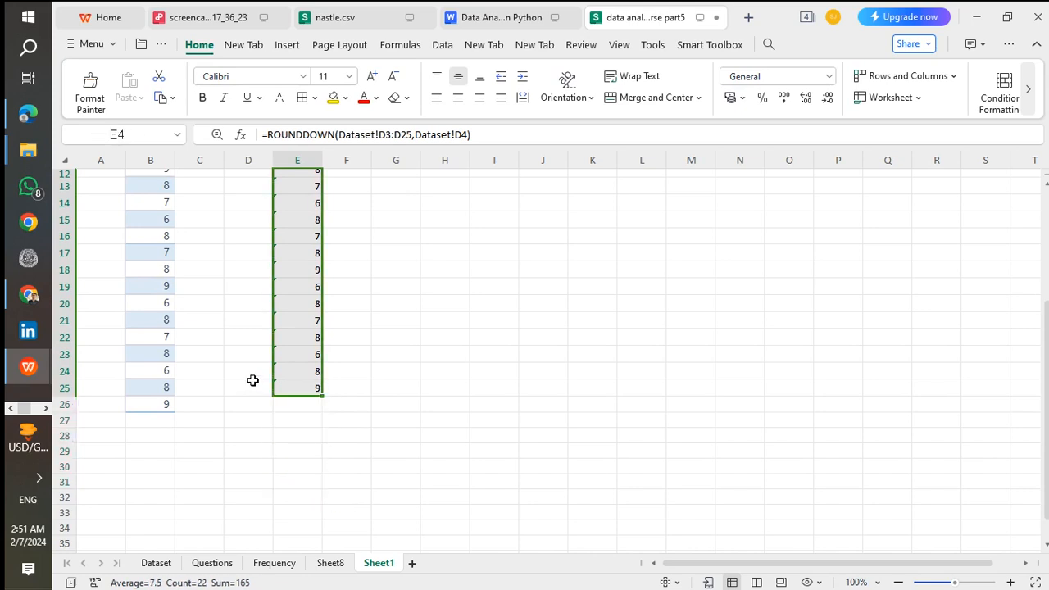
{"action": "scroll", "coordinate": [253, 381], "scroll_direction": "up", "scroll_amount": 3}
{"action": "left_click", "coordinate": [373, 242]}
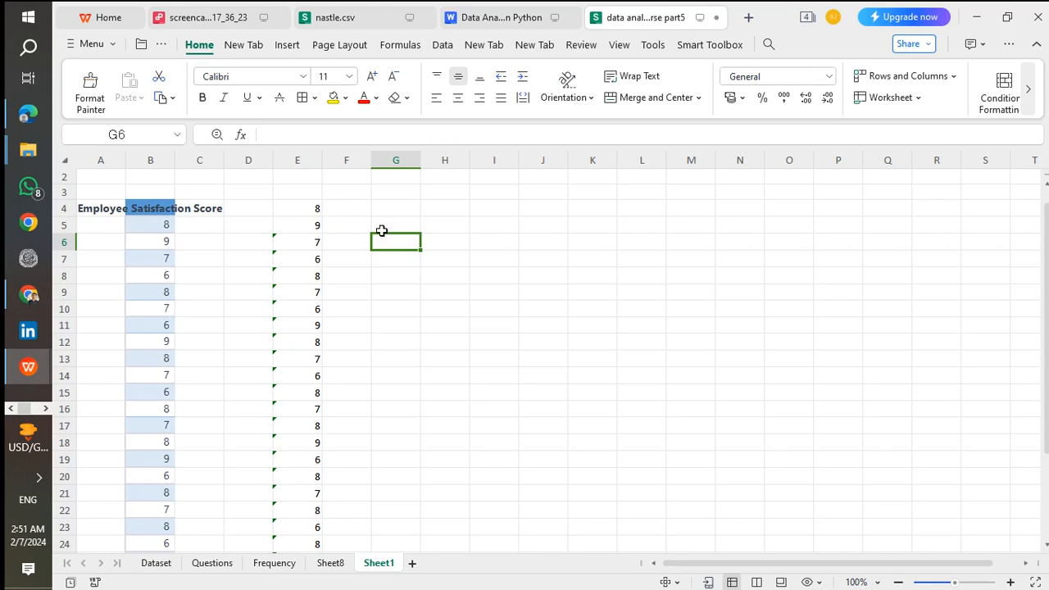
Review the ROUNDDOWN formula in cell E4 without changing it.
{"action": "left_click", "coordinate": [298, 216]}
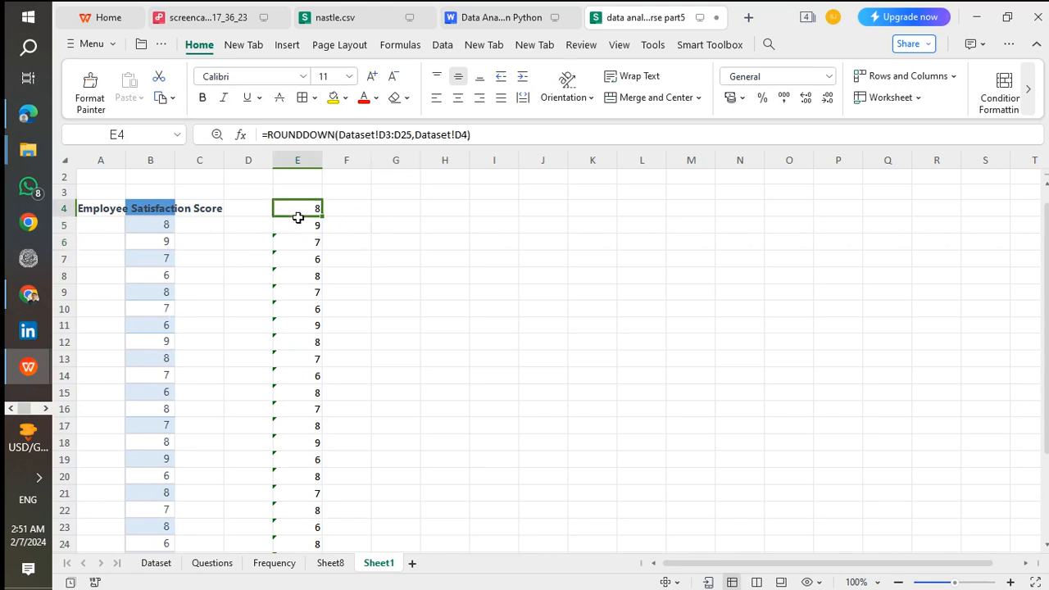
{"action": "double_click", "coordinate": [301, 213]}
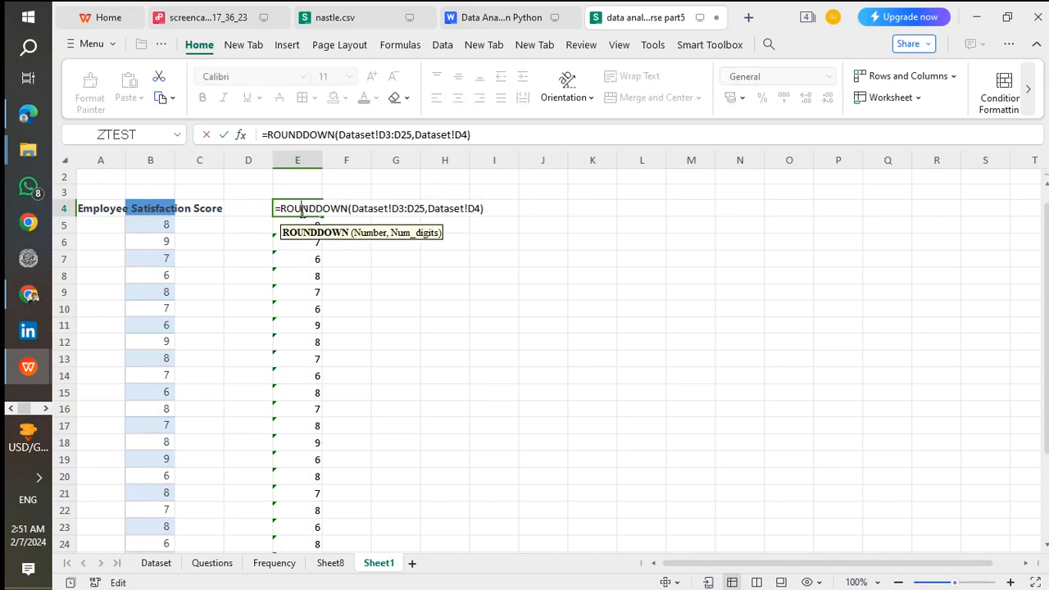
{"action": "key", "text": "Return"}
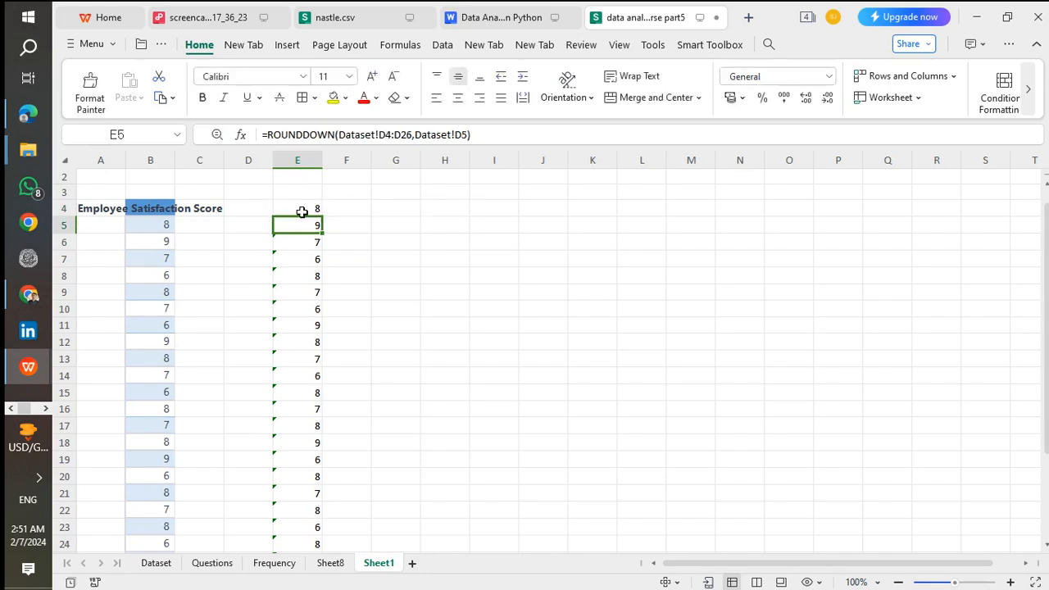
Enter the formula =UNIQUE(E4:E25) in cell G5.
{"action": "left_click", "coordinate": [408, 231]}
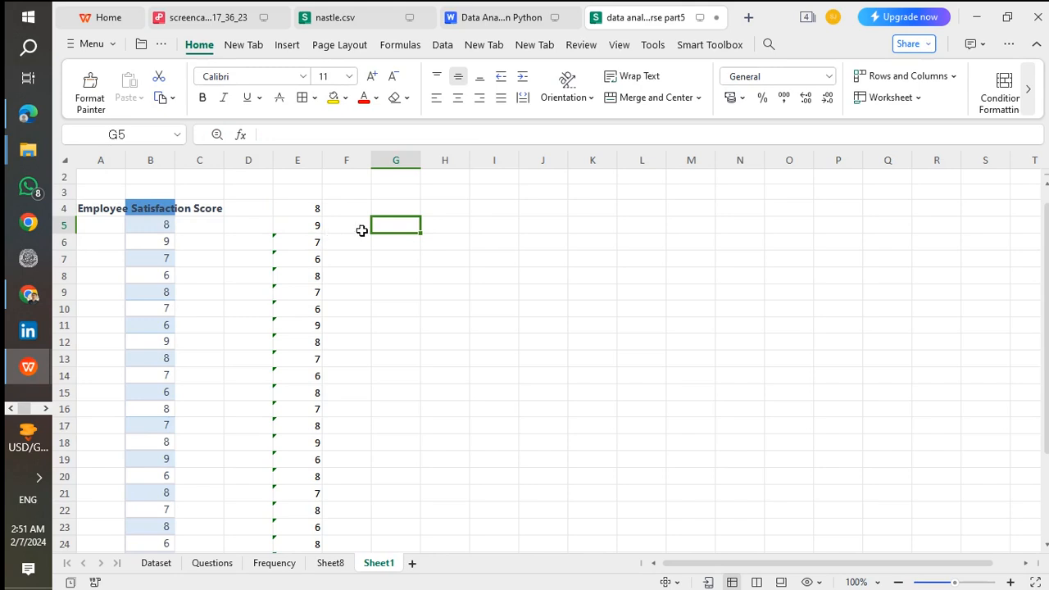
{"action": "type", "text": "="}
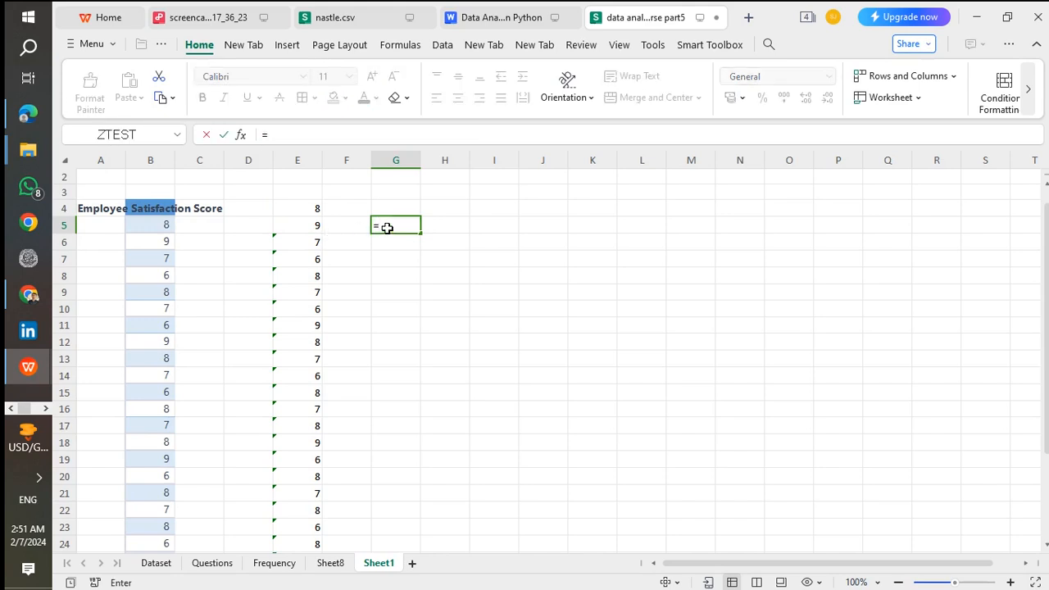
{"action": "type", "text": "uni"}
{"action": "double_click", "coordinate": [428, 289]}
{"action": "left_click", "coordinate": [313, 212]}
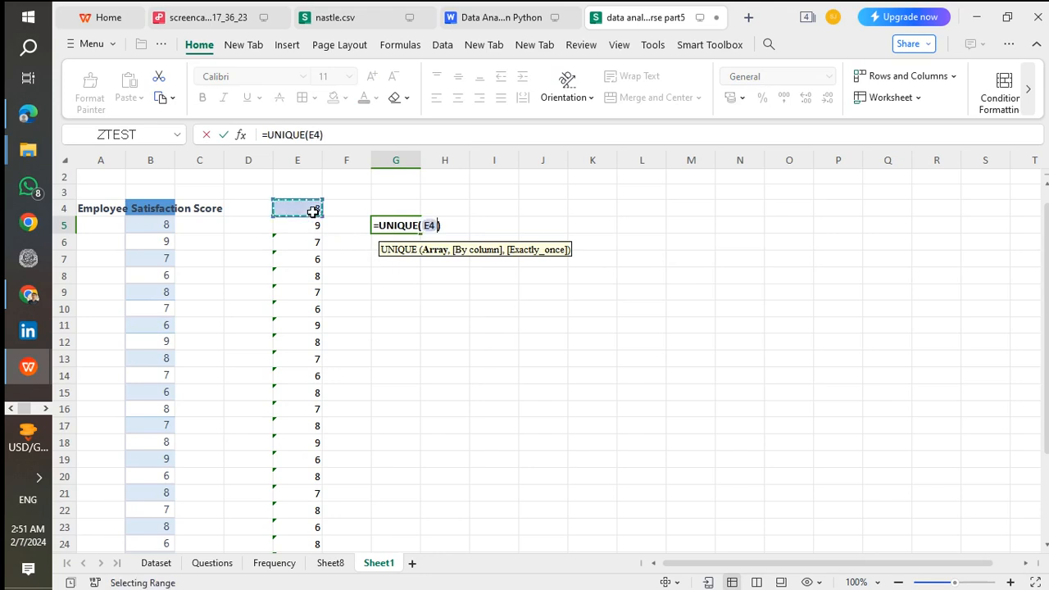
{"action": "key", "text": "ctrl+shift+Down"}
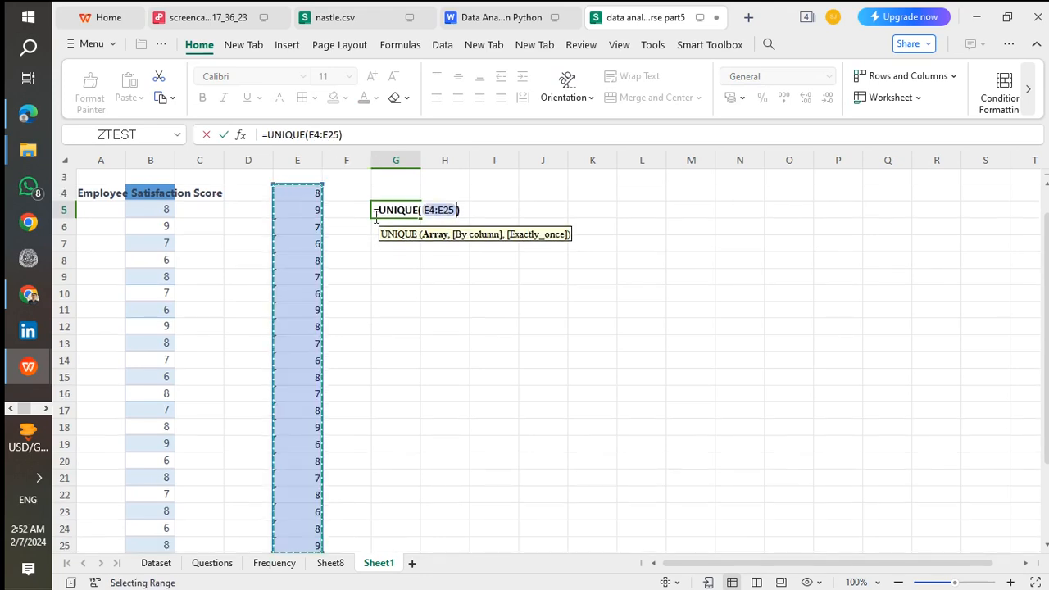
{"action": "key", "text": "Return"}
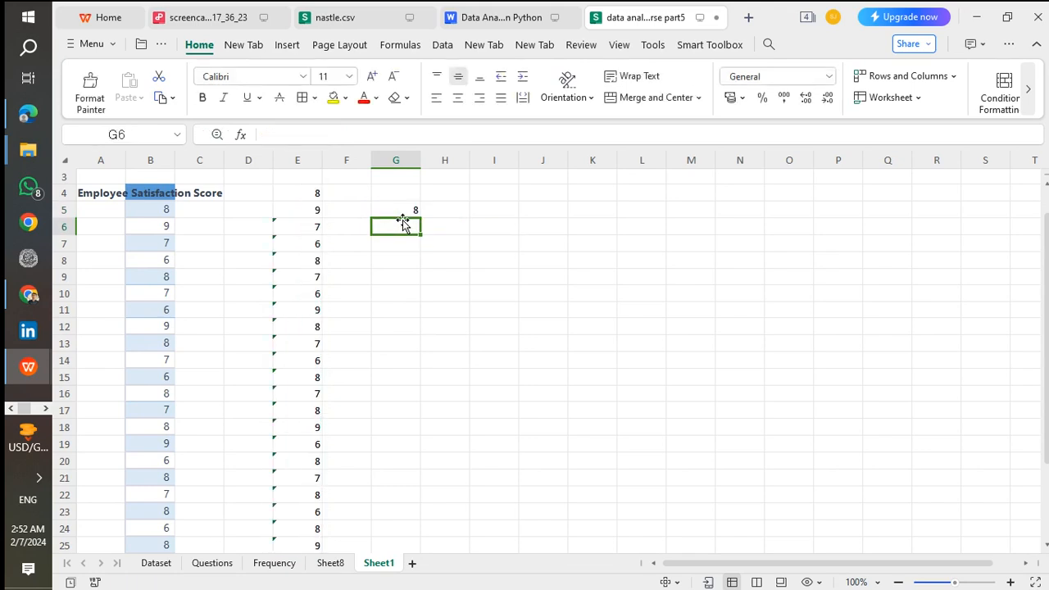
Fill the UNIQUE formula from cell G5 down to G8.
{"action": "left_click", "coordinate": [409, 211]}
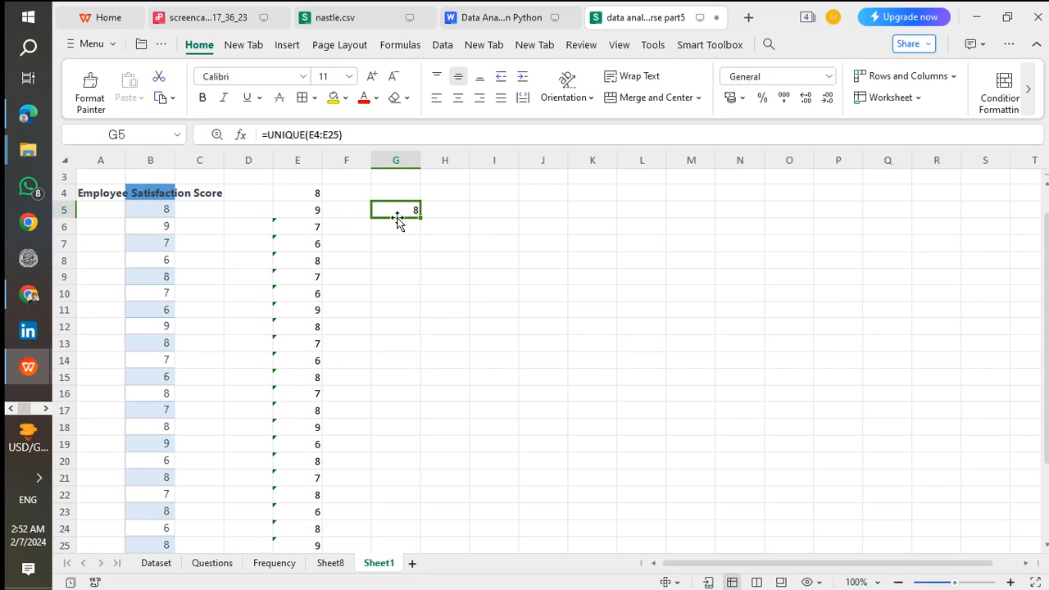
{"action": "left_click_drag", "start_coordinate": [420, 219], "coordinate": [422, 300]}
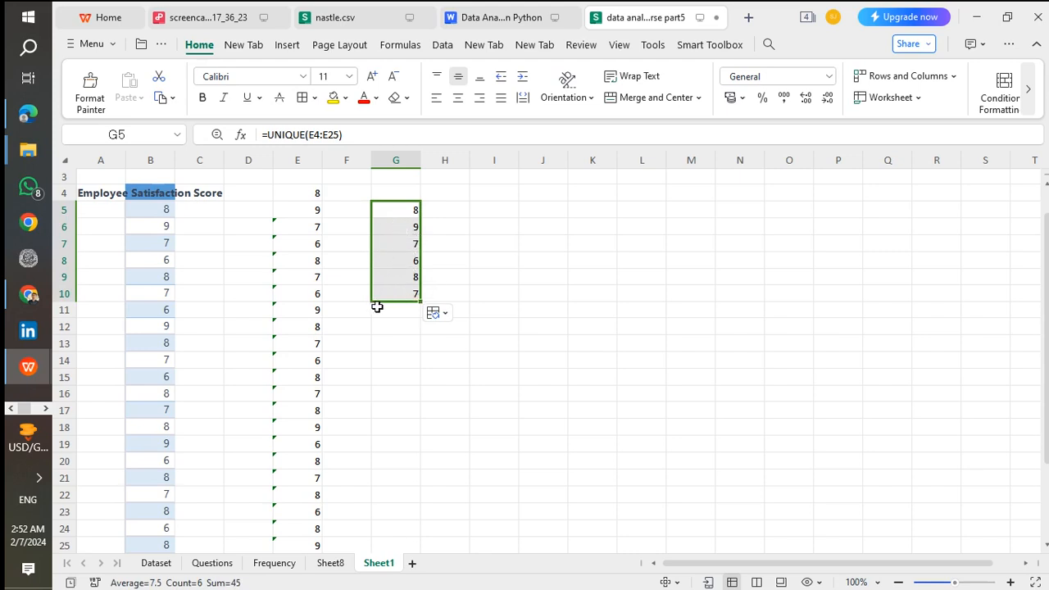
{"action": "left_click_drag", "start_coordinate": [419, 300], "coordinate": [425, 273]}
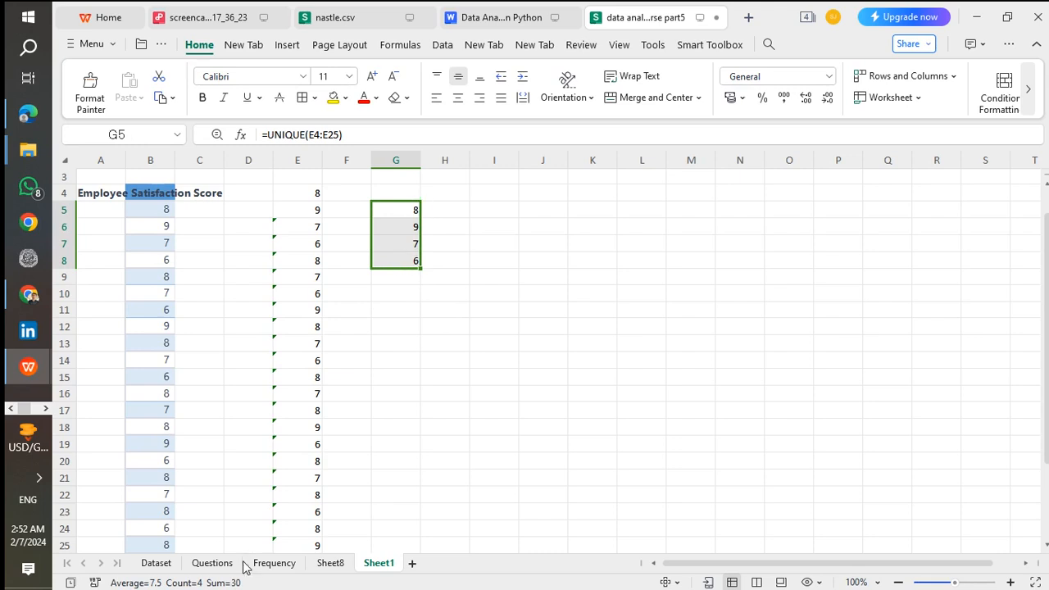
Check the distinct Employee Satisfaction Score values in the Dataset sheet's column filter and return to Sheet1.
{"action": "left_click", "coordinate": [154, 564]}
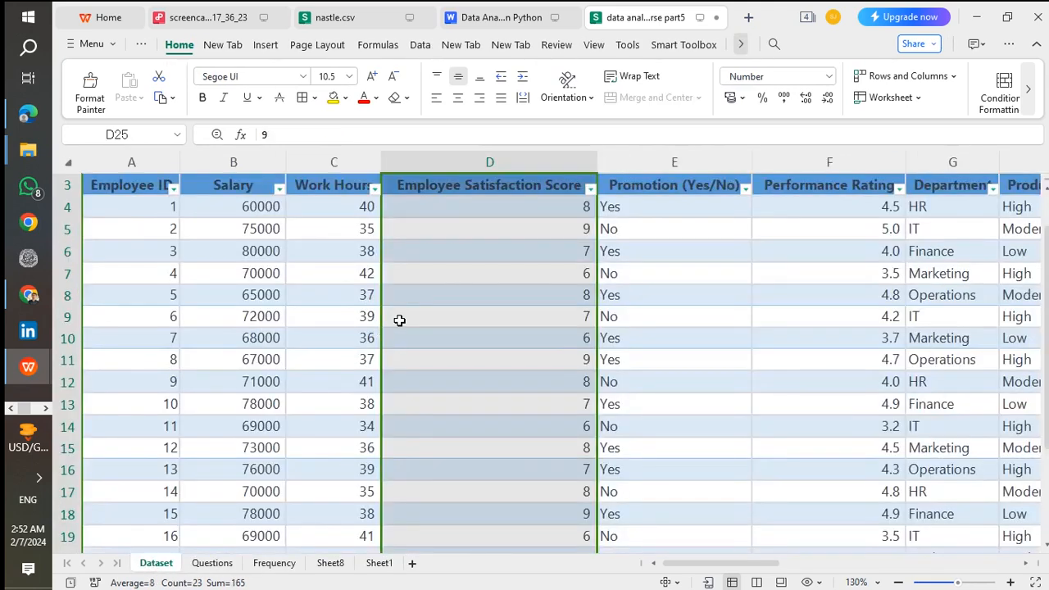
{"action": "left_click", "coordinate": [592, 189]}
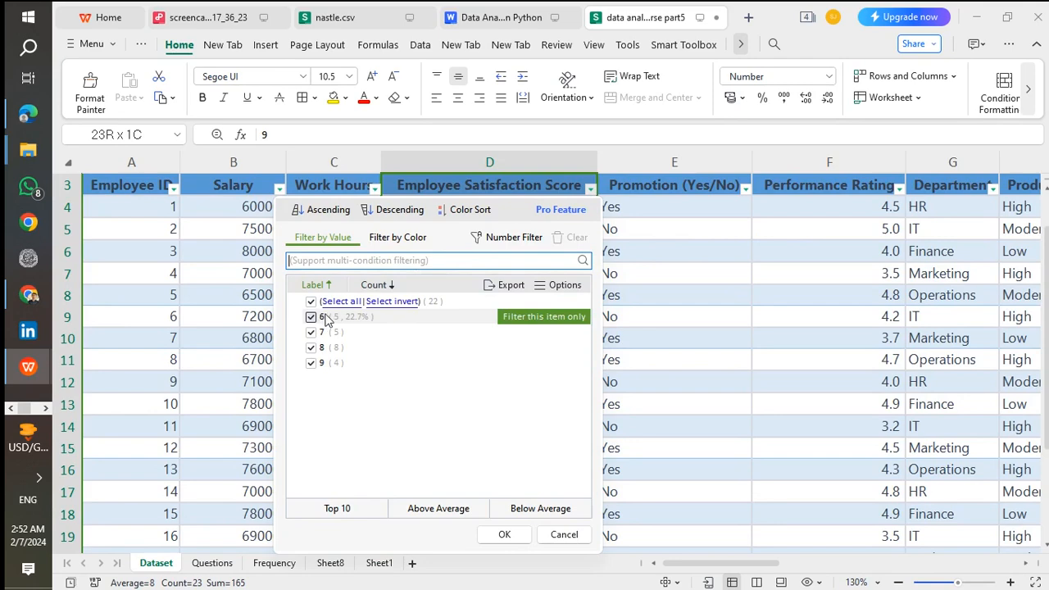
{"action": "left_click", "coordinate": [324, 569]}
{"action": "left_click", "coordinate": [374, 565]}
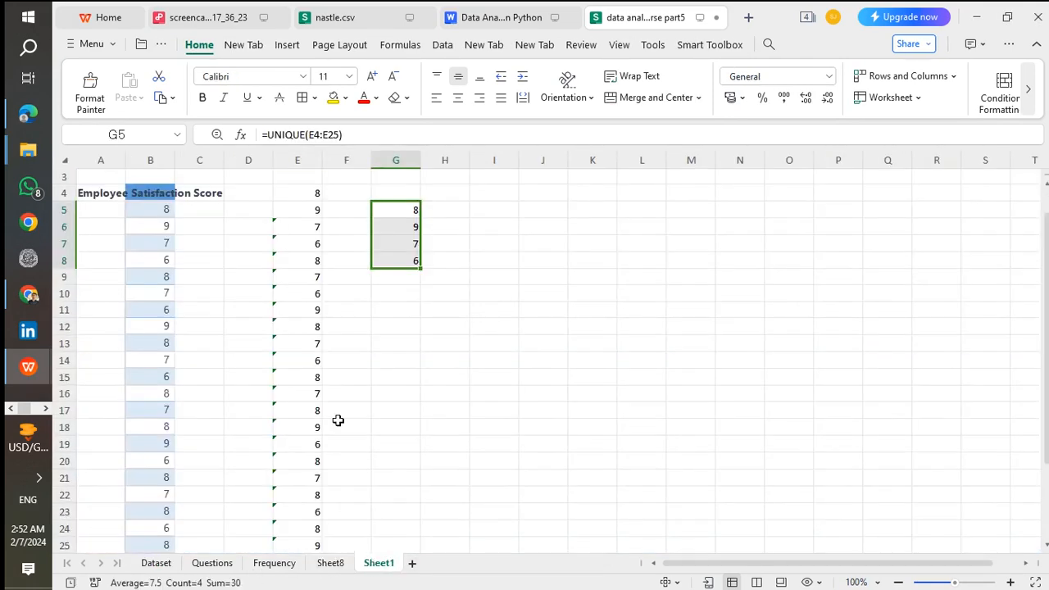
Enter the formula =COUNTIF(E4:E25,G5) in cell H5.
{"action": "left_click", "coordinate": [446, 213]}
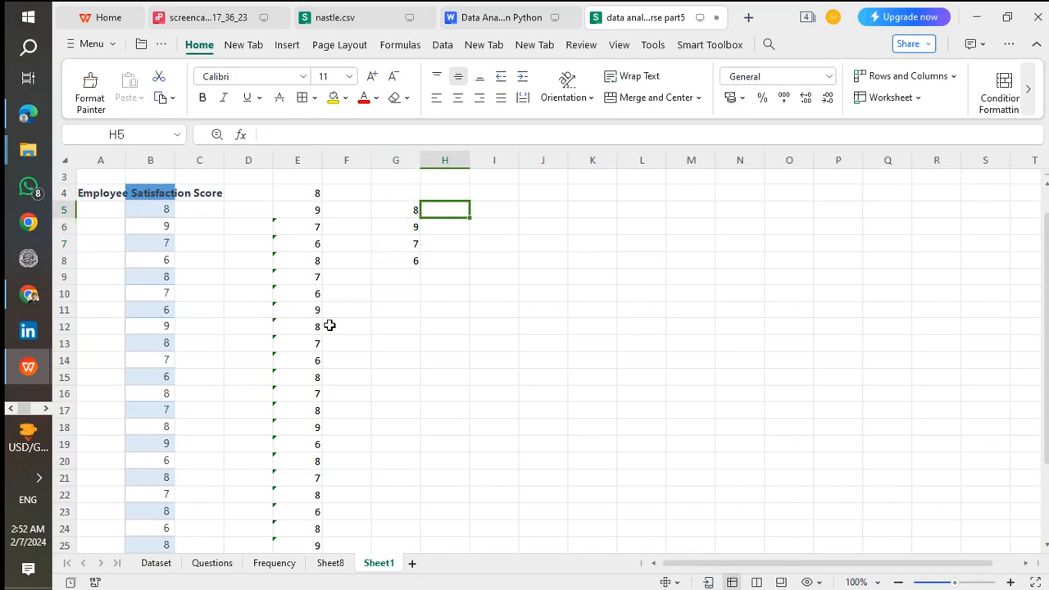
{"action": "type", "text": "="}
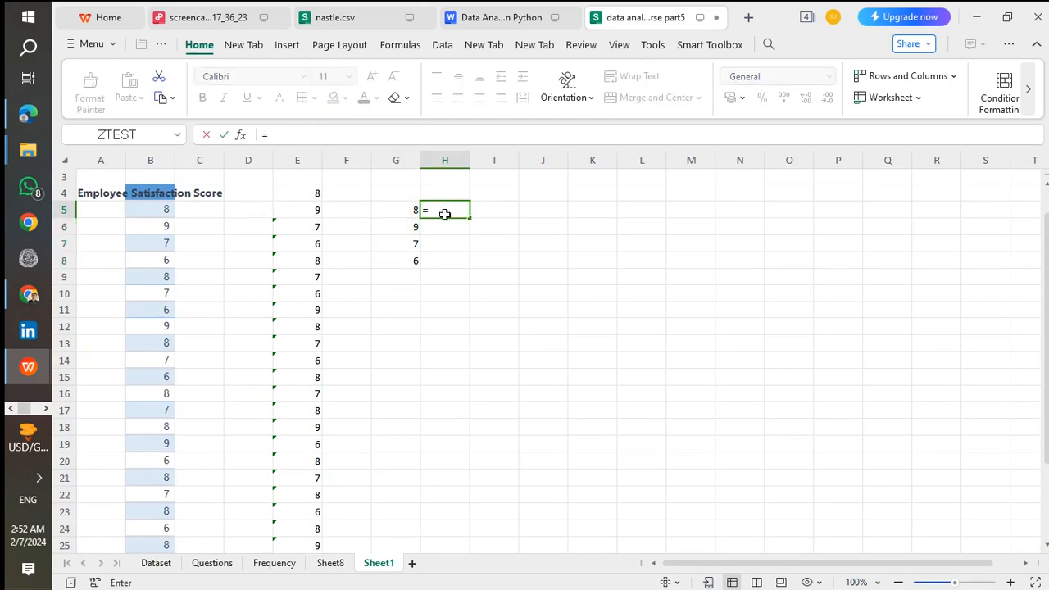
{"action": "type", "text": "coun"}
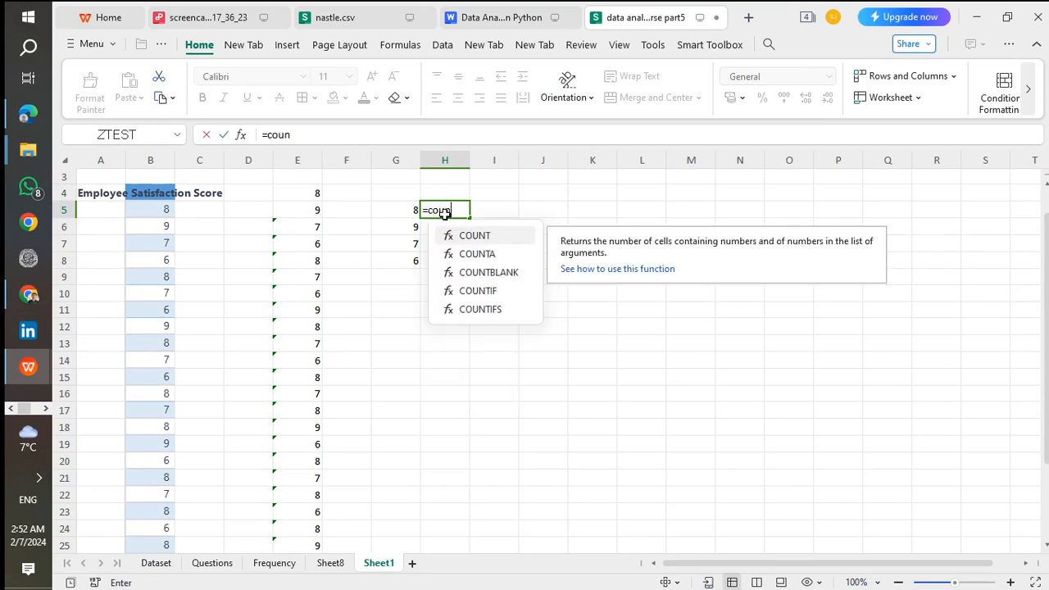
{"action": "double_click", "coordinate": [478, 292]}
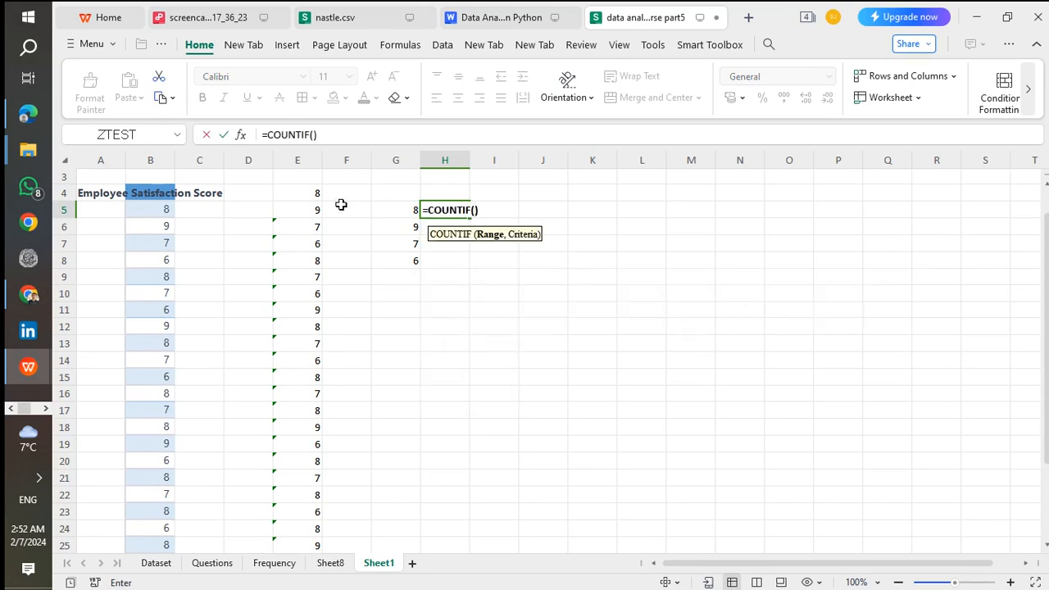
{"action": "left_click", "coordinate": [305, 198]}
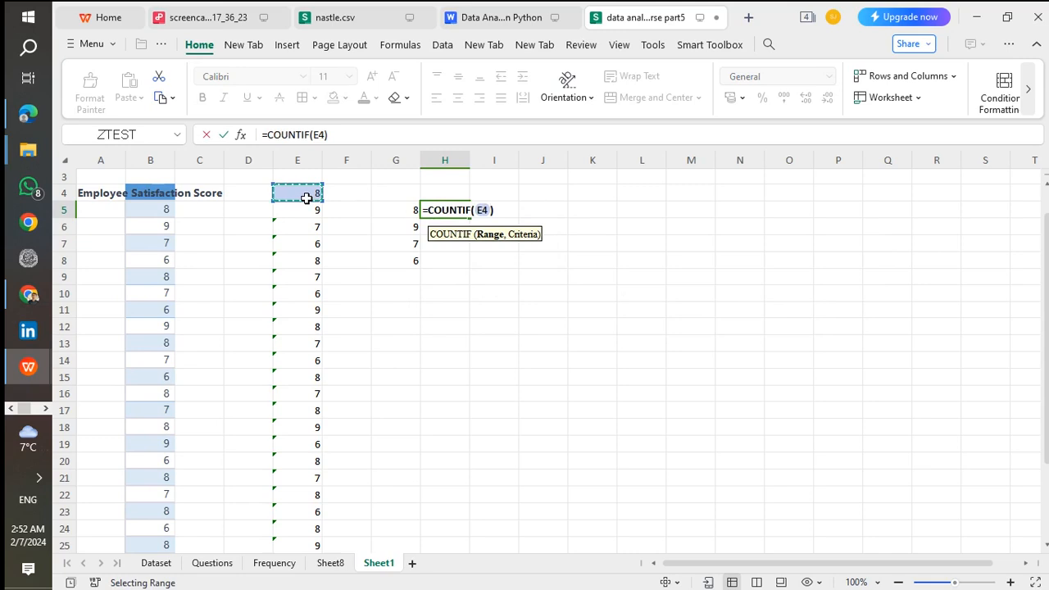
{"action": "key", "text": "ctrl+shift+Down"}
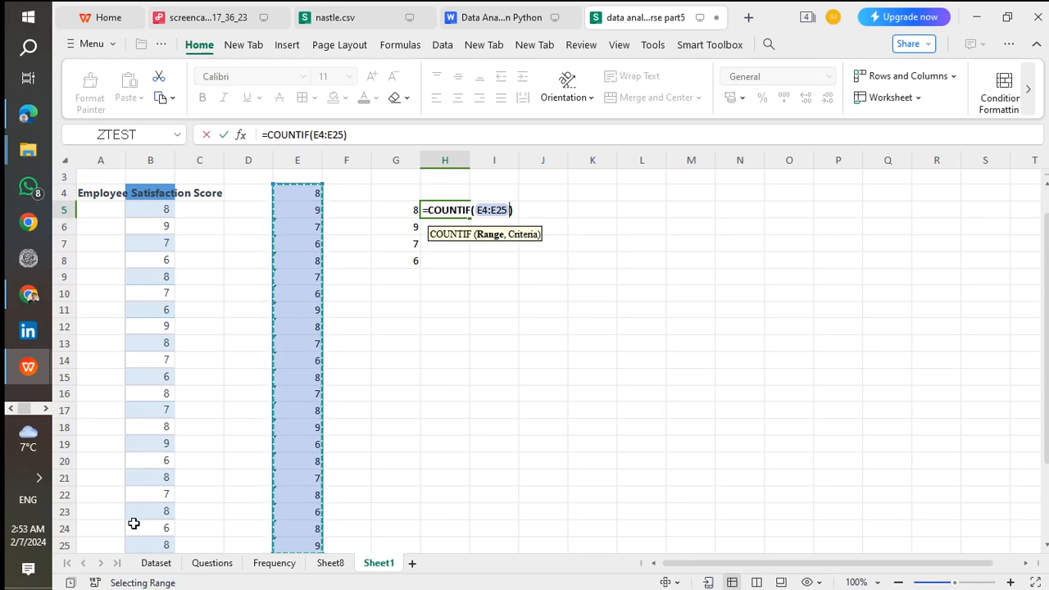
{"action": "left_click", "coordinate": [152, 563]}
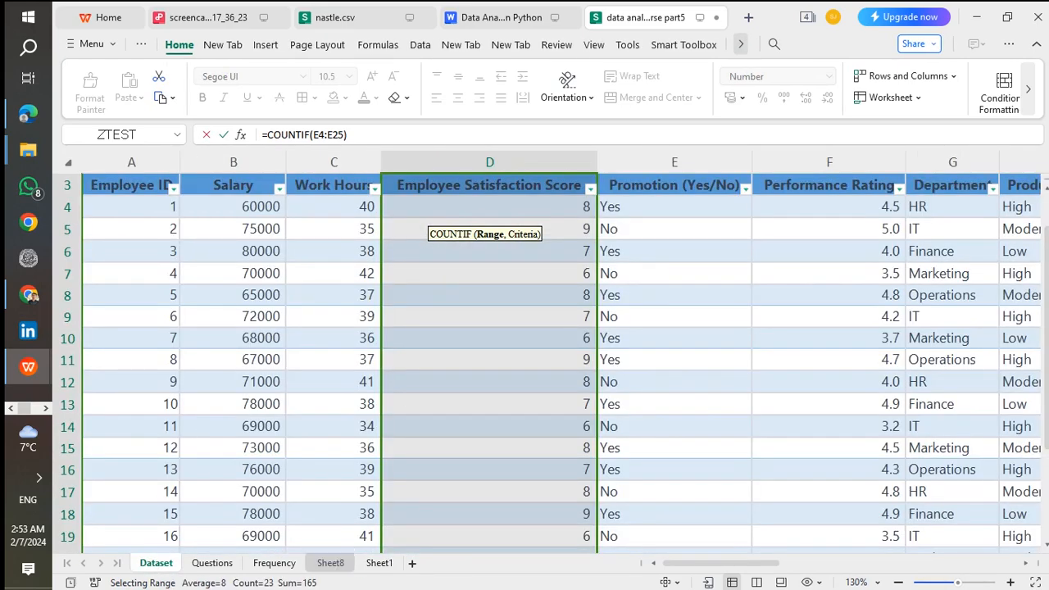
{"action": "left_click", "coordinate": [373, 564]}
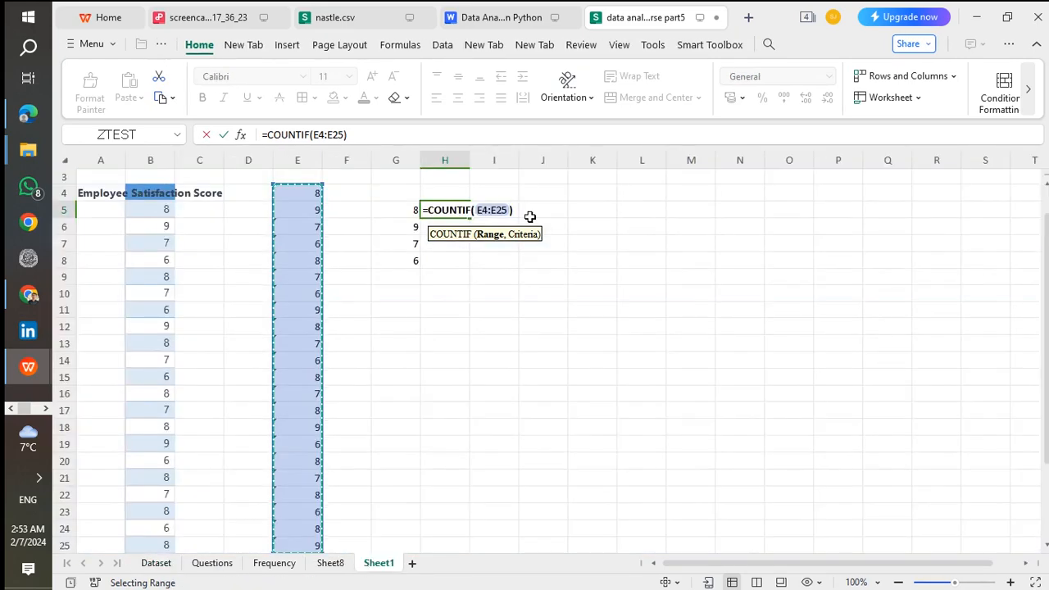
{"action": "type", "text": ","}
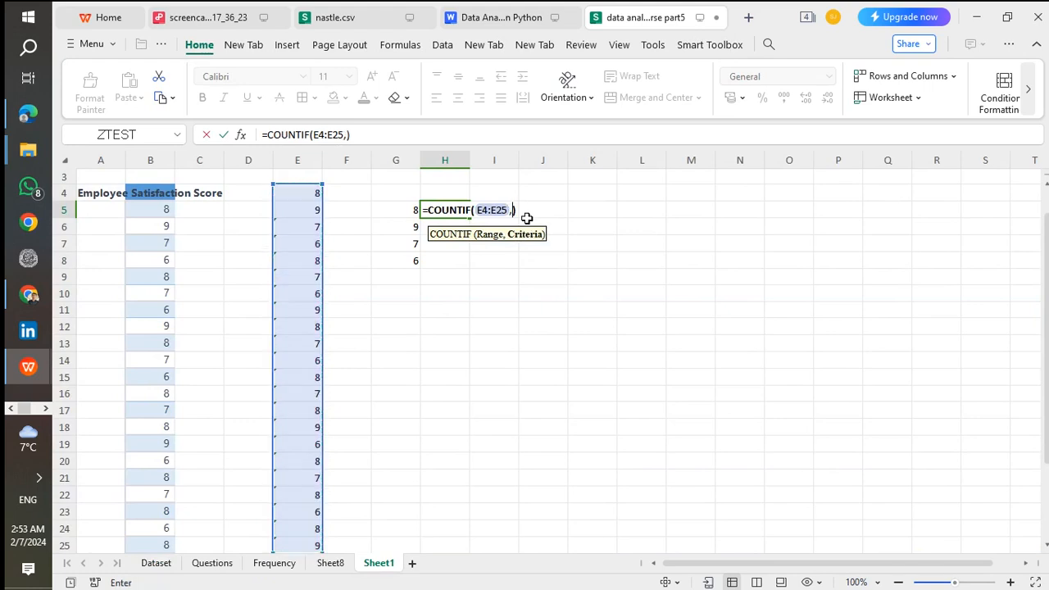
{"action": "left_click", "coordinate": [410, 214]}
{"action": "key", "text": "Return"}
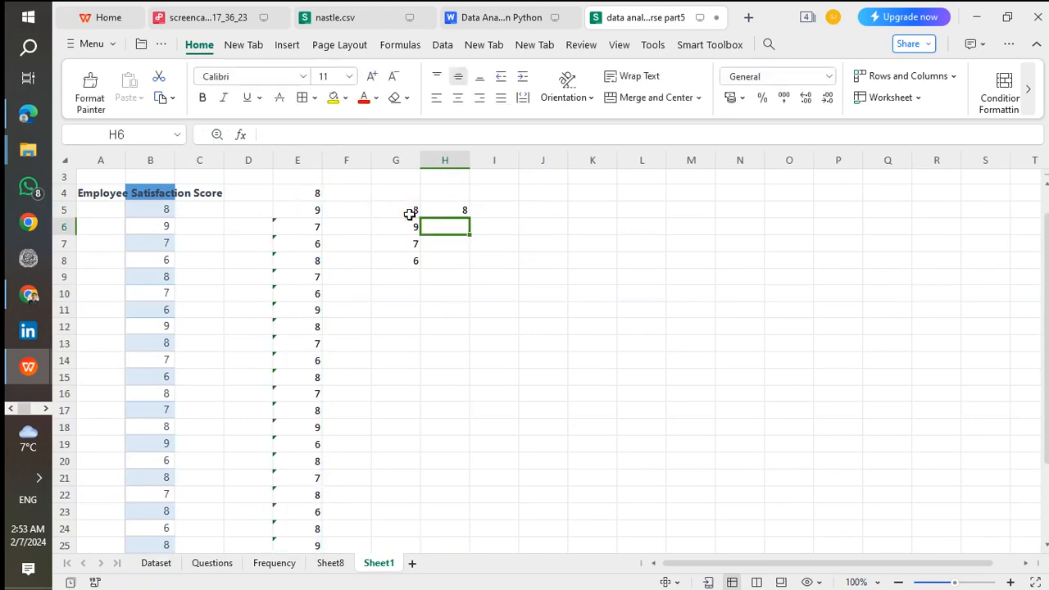
Fill the COUNTIF formula from cell H5 down to H8.
{"action": "left_click", "coordinate": [435, 212]}
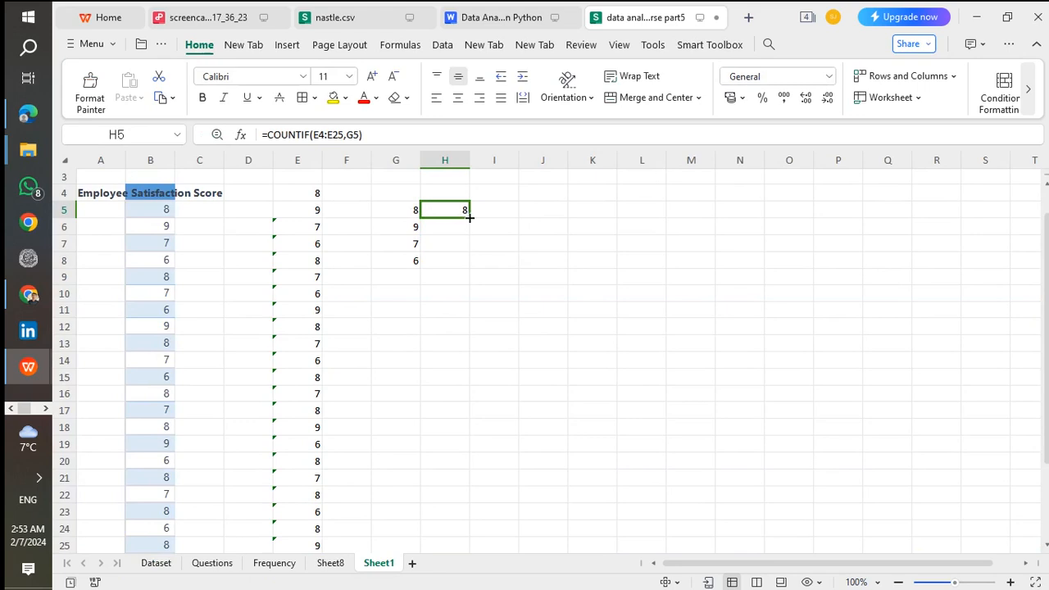
{"action": "left_click_drag", "start_coordinate": [471, 218], "coordinate": [474, 268]}
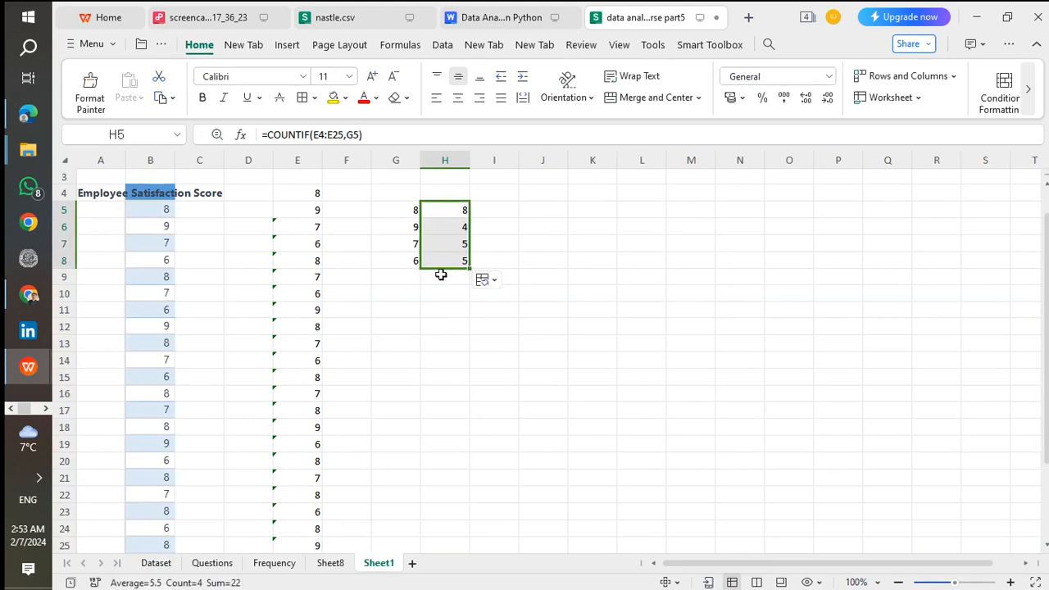
{"action": "left_click", "coordinate": [418, 279]}
Convert the unique scores and their counts in G5:H8 into a table with an added header row.
{"action": "left_click_drag", "start_coordinate": [409, 212], "coordinate": [452, 281]}
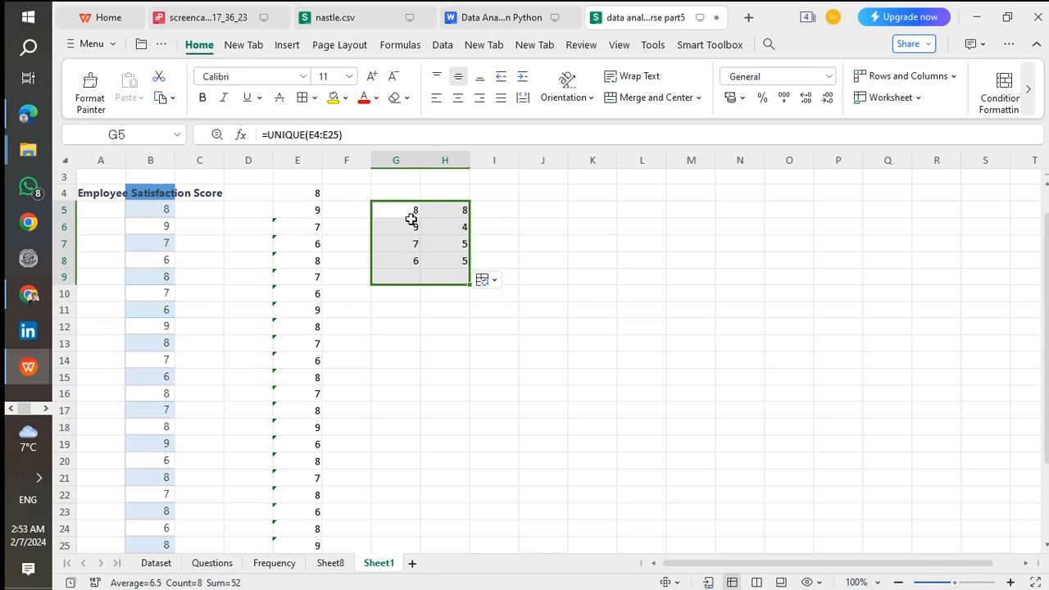
{"action": "left_click_drag", "start_coordinate": [409, 211], "coordinate": [454, 263]}
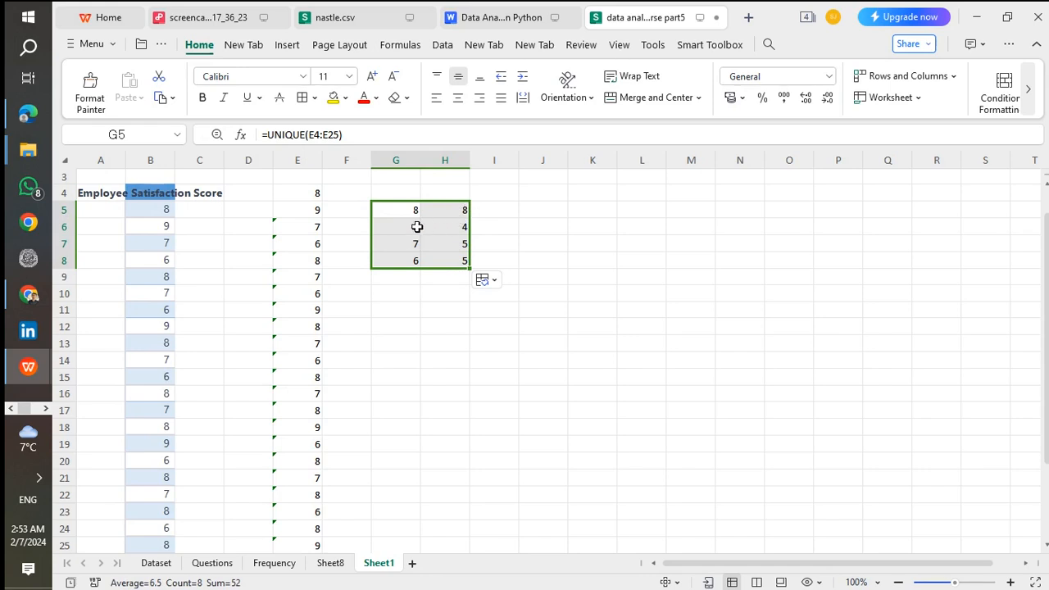
{"action": "left_click_drag", "start_coordinate": [410, 211], "coordinate": [453, 263]}
{"action": "key", "text": "ctrl+t"}
{"action": "left_click", "coordinate": [506, 339]}
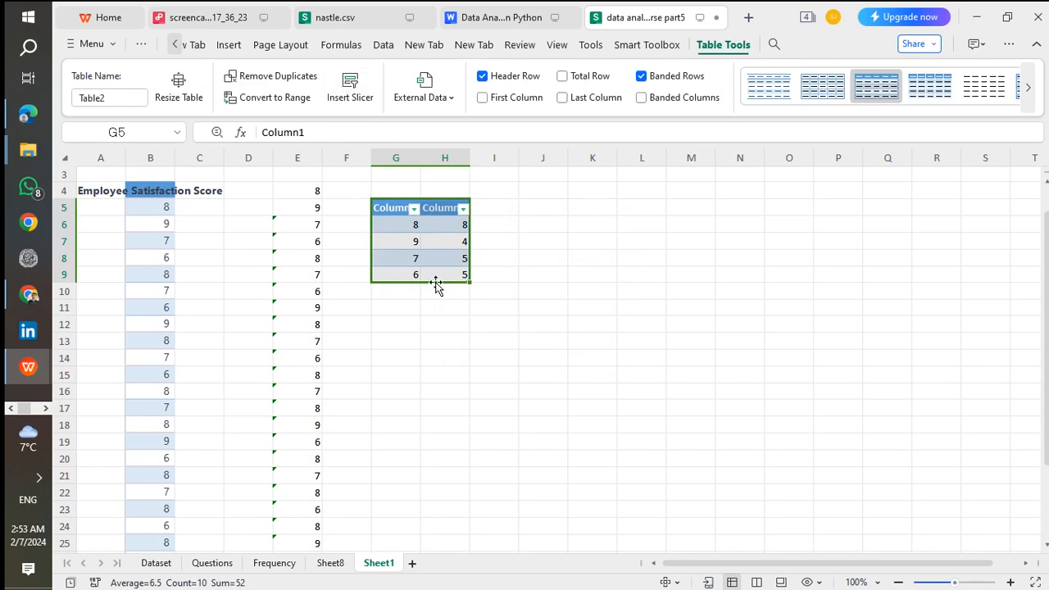
Try to create a PivotChart on a new worksheet using Sheet1!$O$8:$R$18 as the data range.
{"action": "left_click", "coordinate": [229, 47]}
{"action": "left_click", "coordinate": [147, 85]}
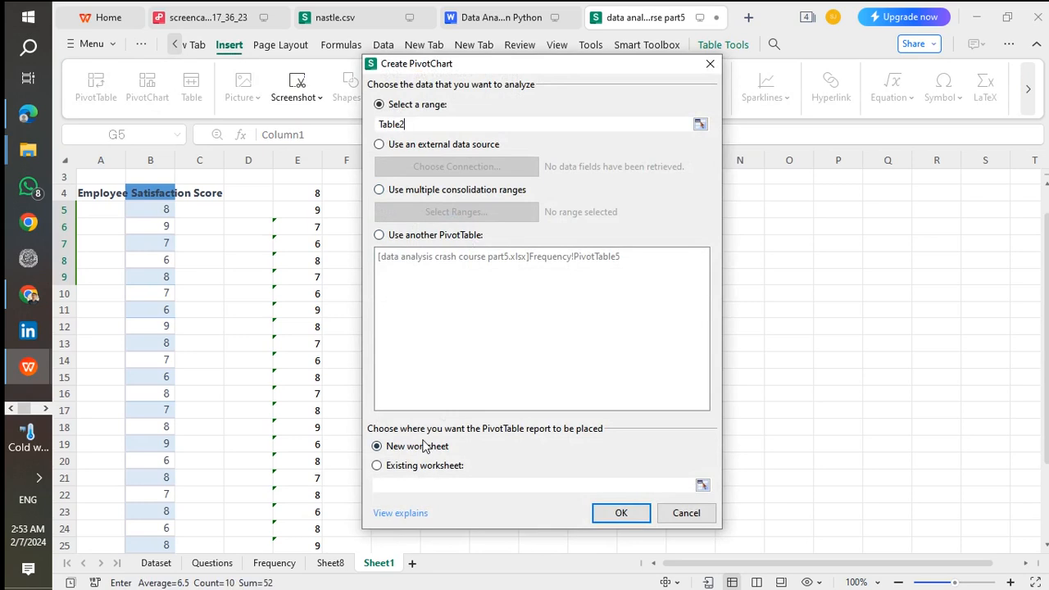
{"action": "left_click", "coordinate": [797, 258]}
{"action": "left_click_drag", "start_coordinate": [830, 298], "coordinate": [957, 435]}
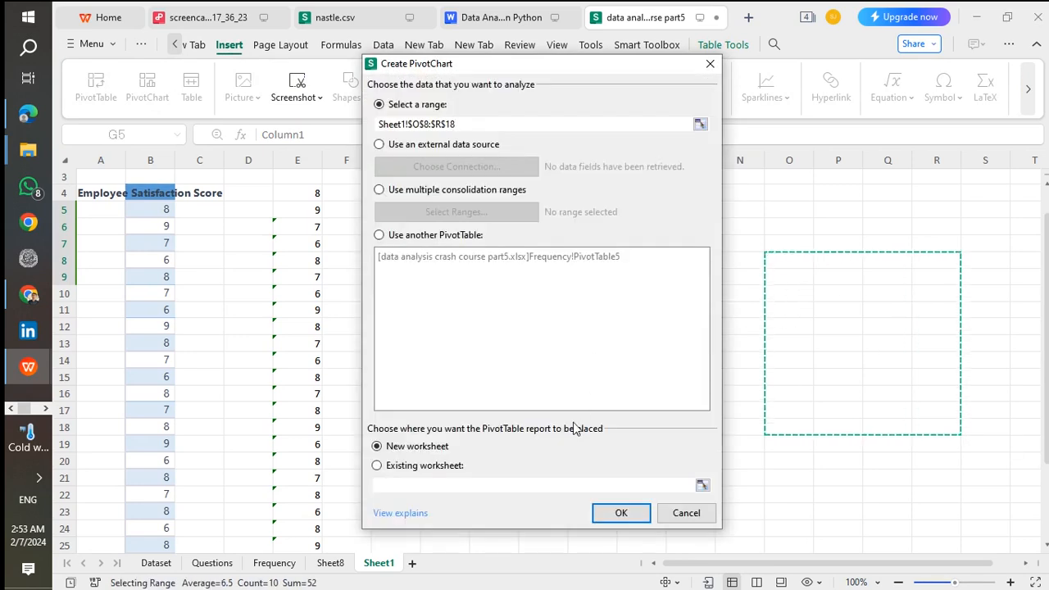
{"action": "left_click", "coordinate": [617, 513]}
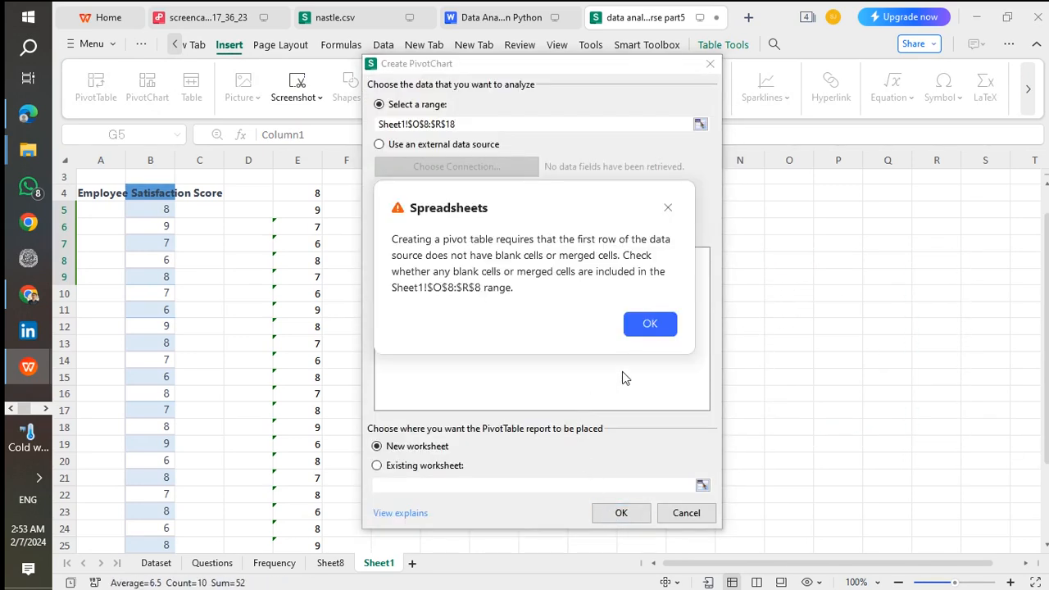
{"action": "left_click", "coordinate": [639, 337]}
{"action": "left_click", "coordinate": [377, 466]}
{"action": "left_click", "coordinate": [744, 246]}
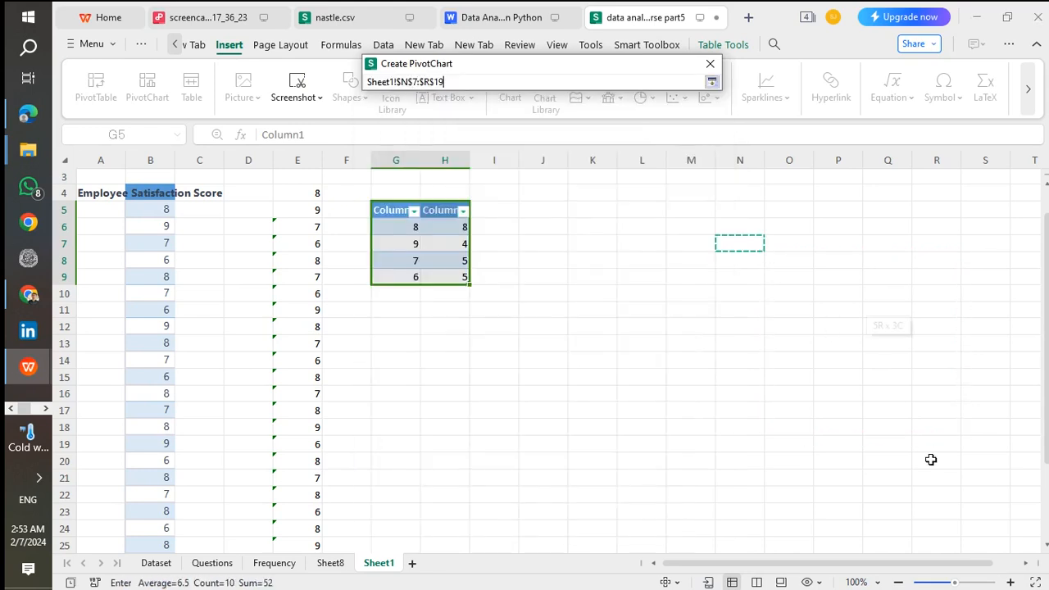
{"action": "left_click_drag", "start_coordinate": [926, 449], "coordinate": [927, 462]}
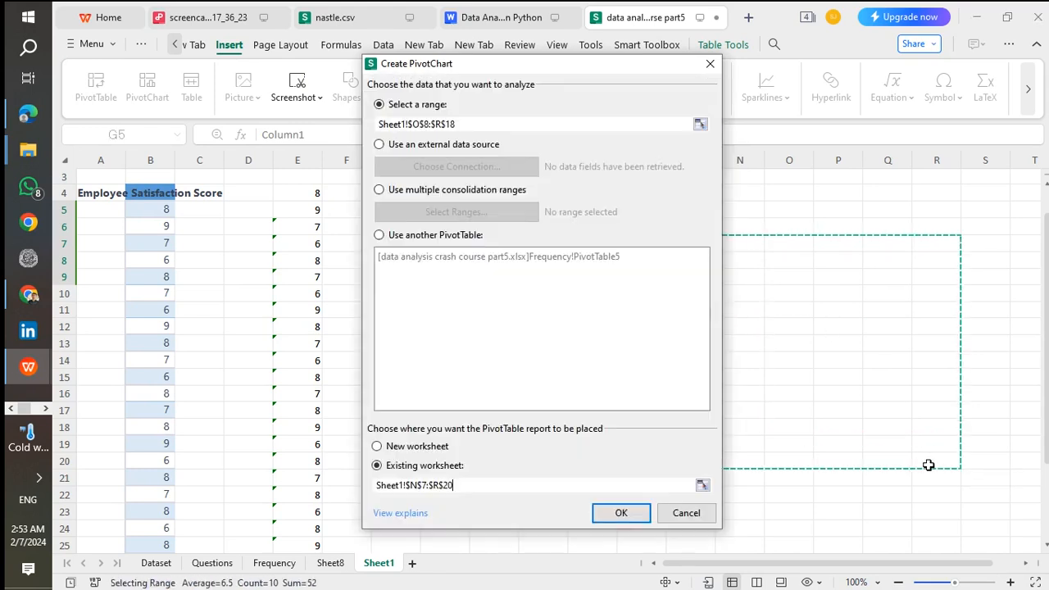
{"action": "left_click", "coordinate": [623, 521]}
{"action": "left_click", "coordinate": [643, 326]}
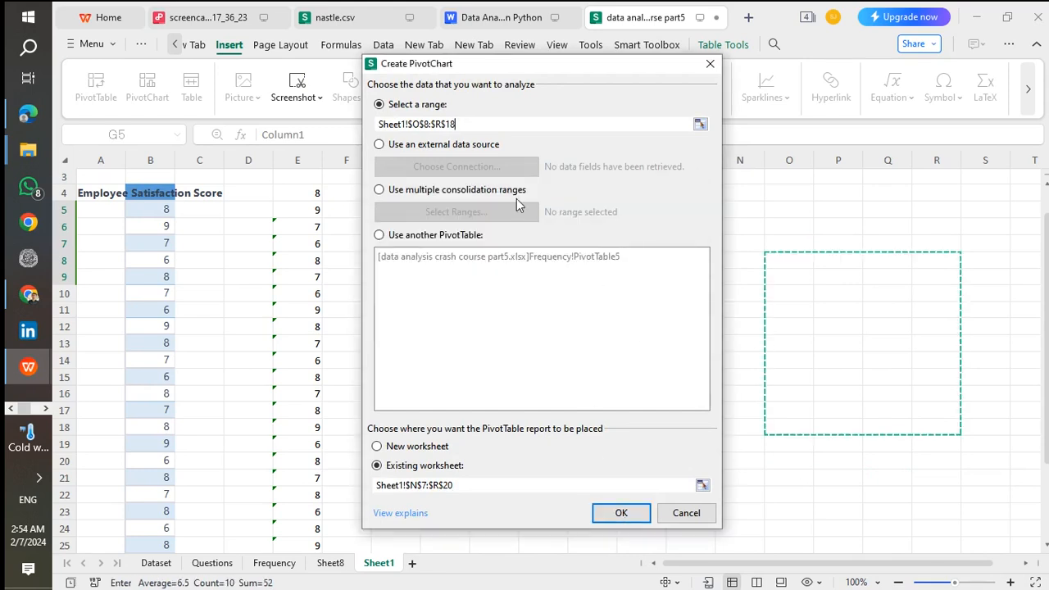
{"action": "left_click", "coordinate": [710, 64]}
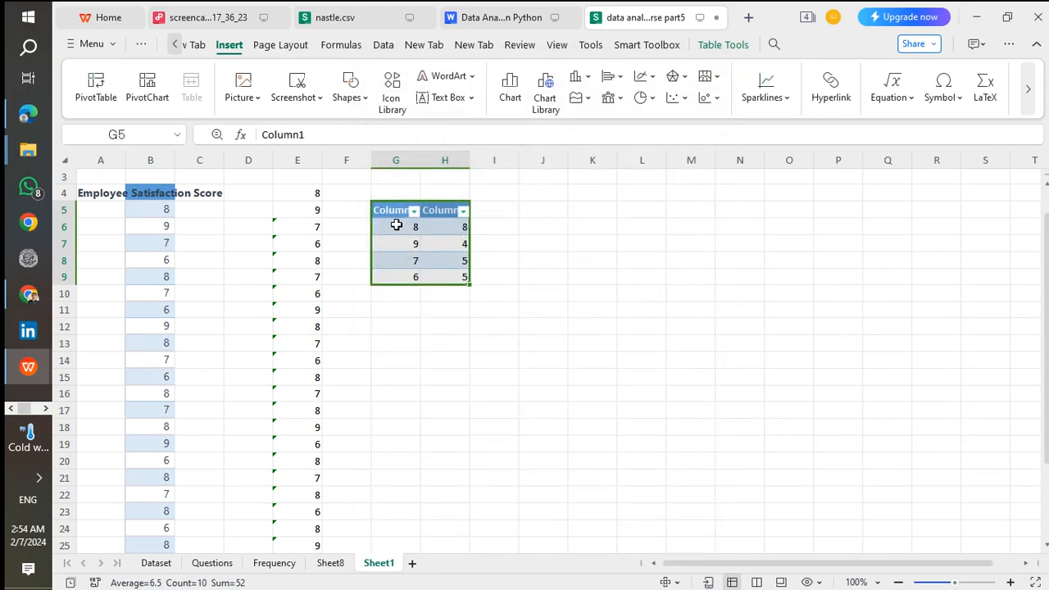
Create a PivotChart from Table2 on existing Sheet1, starting at cell O9, and position the empty chart below the score table.
{"action": "left_click", "coordinate": [133, 96]}
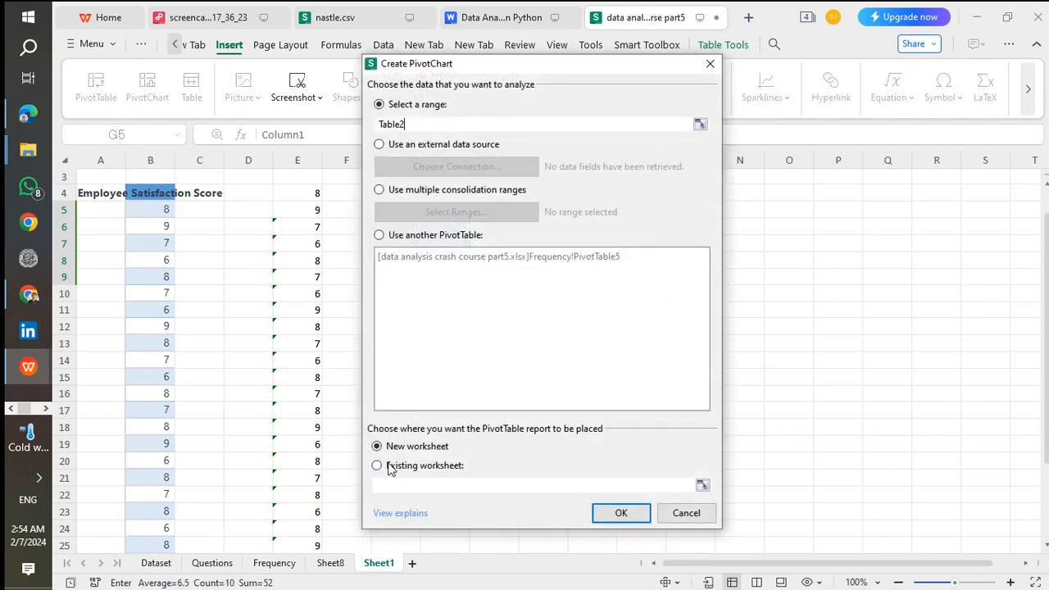
{"action": "left_click_drag", "start_coordinate": [776, 273], "coordinate": [888, 434]}
{"action": "left_click", "coordinate": [622, 512]}
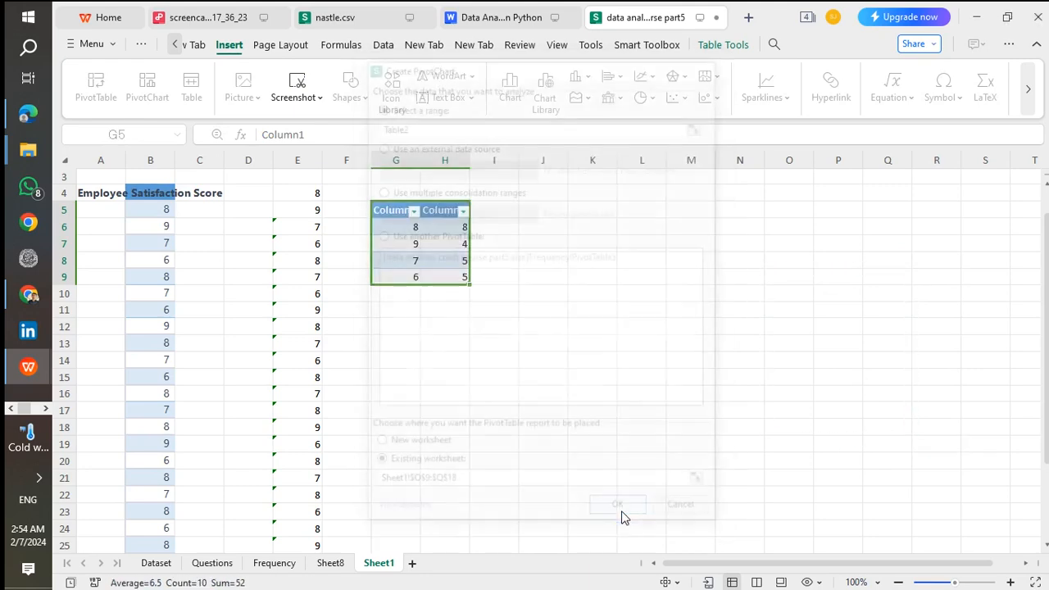
{"action": "left_click_drag", "start_coordinate": [533, 266], "coordinate": [541, 351]}
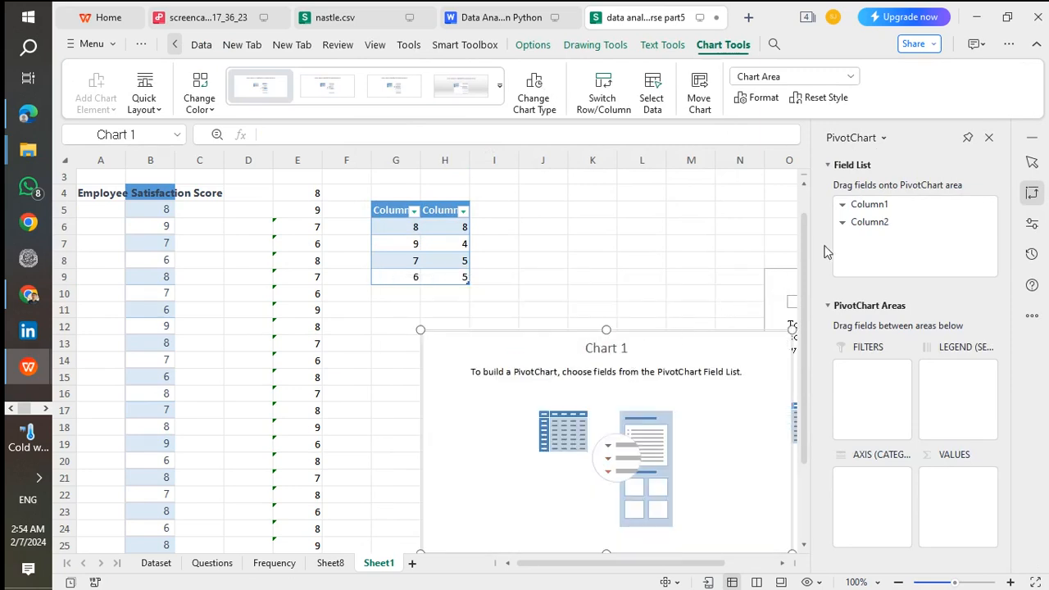
Use Column1 as the PivotChart's axis categories and the sum of Column2 as its values, and move the chart beside the score table.
{"action": "left_click_drag", "start_coordinate": [867, 210], "coordinate": [863, 492]}
{"action": "left_click_drag", "start_coordinate": [878, 232], "coordinate": [944, 491]}
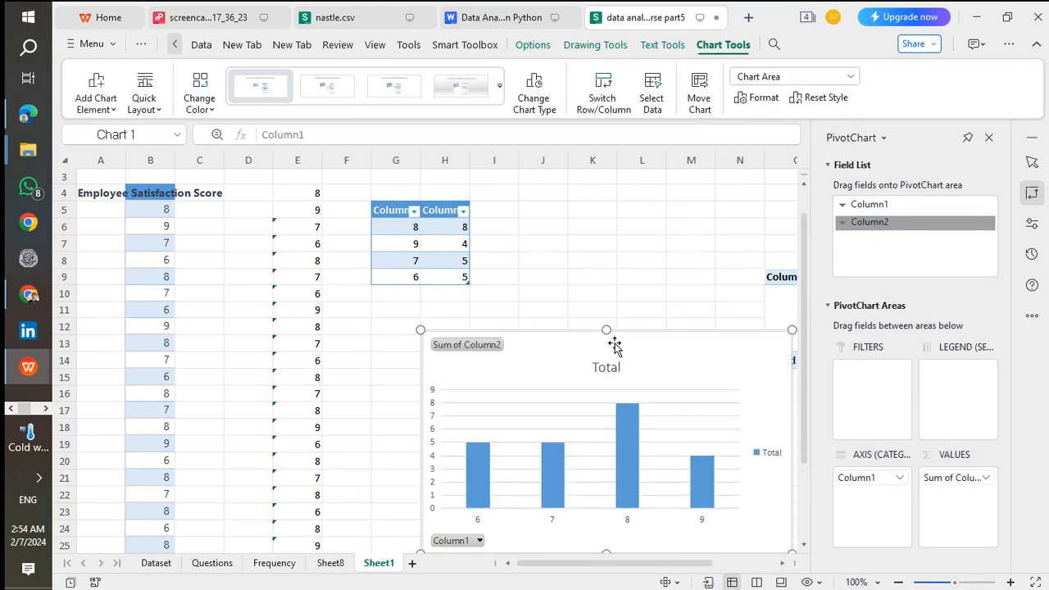
{"action": "left_click_drag", "start_coordinate": [550, 361], "coordinate": [602, 255]}
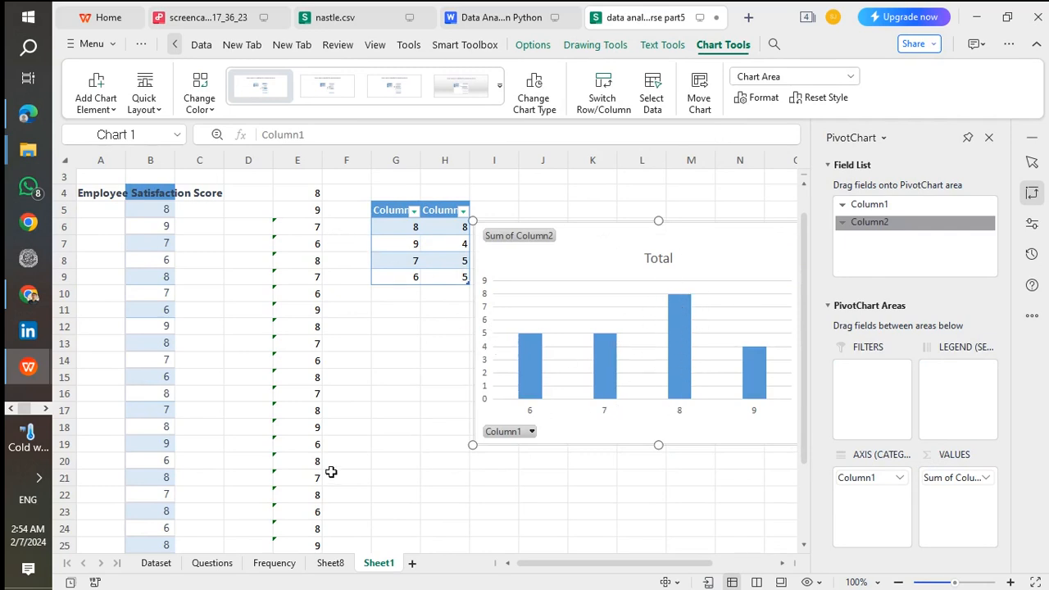
Inspect the stored value of the satisfaction distribution answer in cell H7 on the Questions sheet.
{"action": "left_click", "coordinate": [213, 563]}
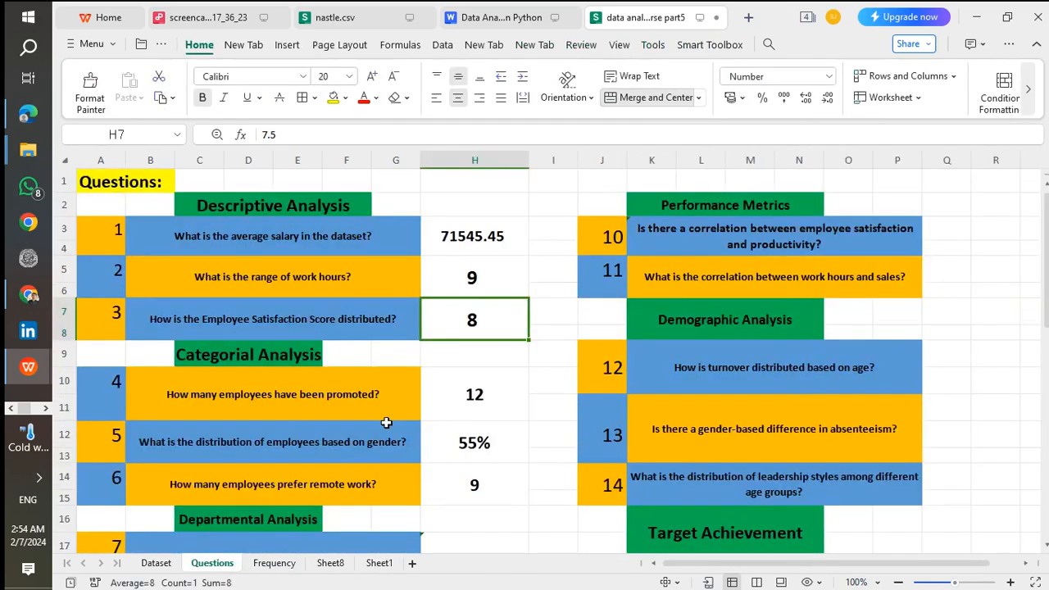
{"action": "double_click", "coordinate": [474, 320]}
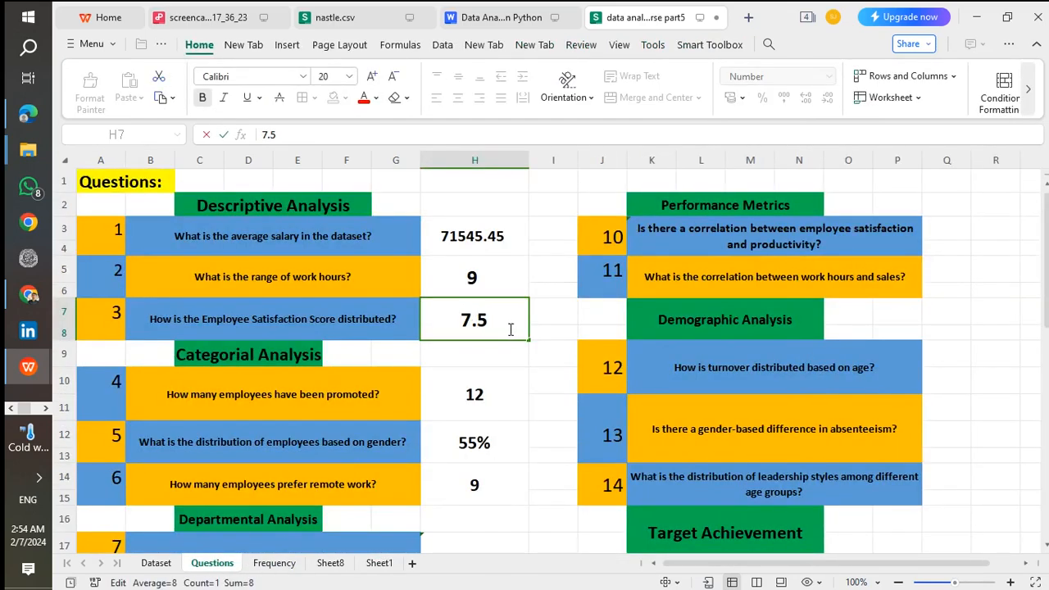
{"action": "key", "text": "Return"}
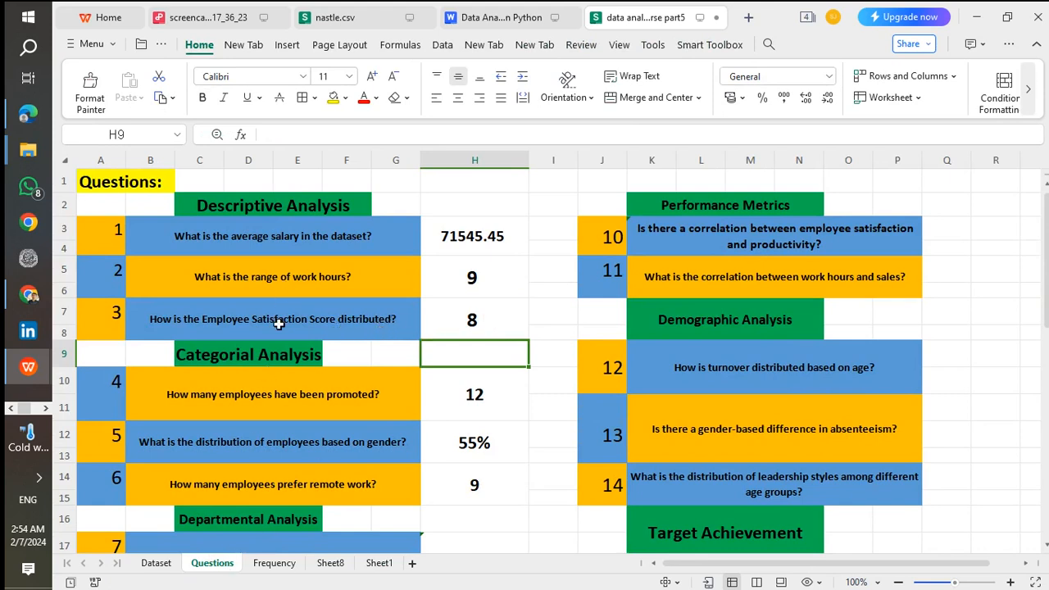
{"action": "double_click", "coordinate": [475, 323]}
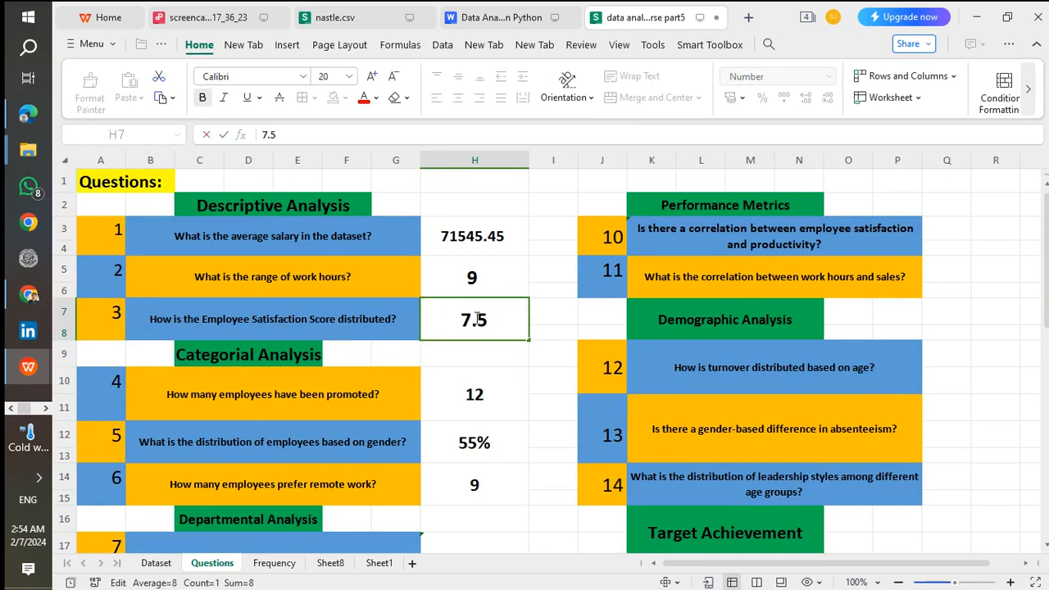
{"action": "key", "text": "Return"}
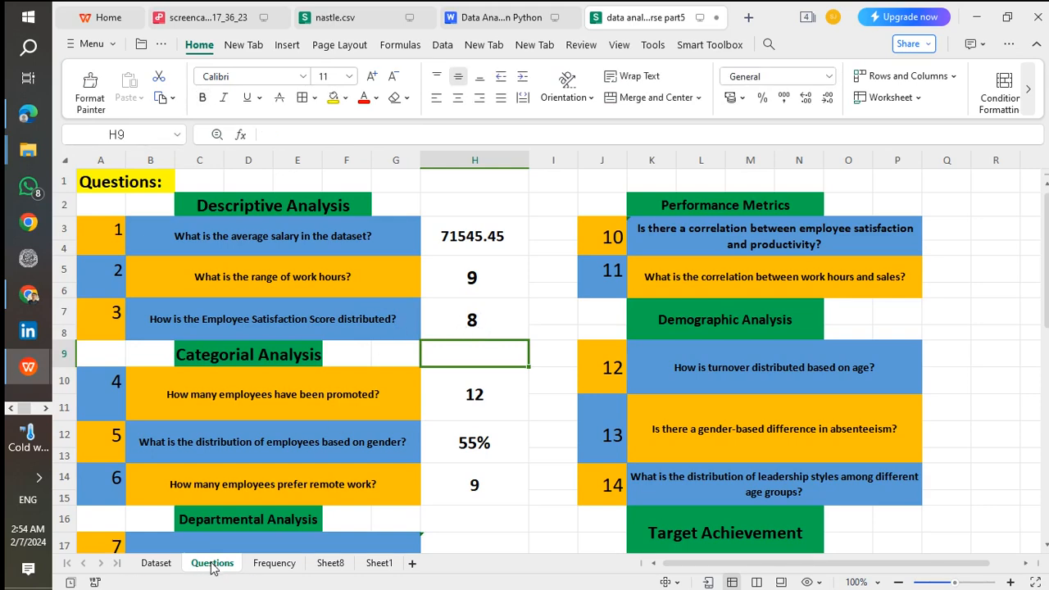
Review the Employee Satisfaction Scores in D4:D25 on the Dataset sheet and the unique scores in G6:G9 on Sheet1.
{"action": "left_click", "coordinate": [160, 564]}
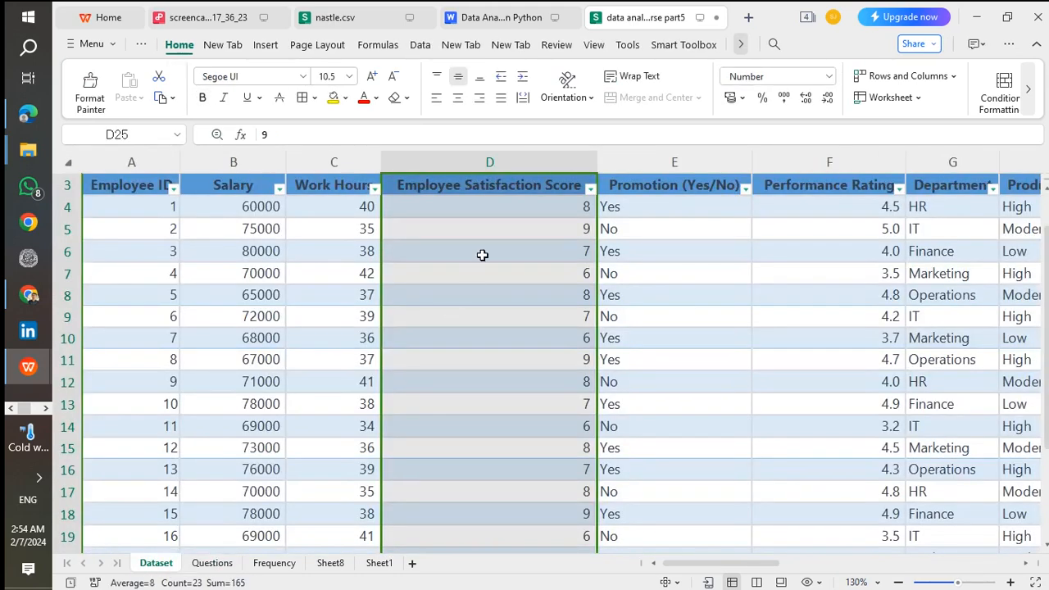
{"action": "left_click", "coordinate": [514, 205]}
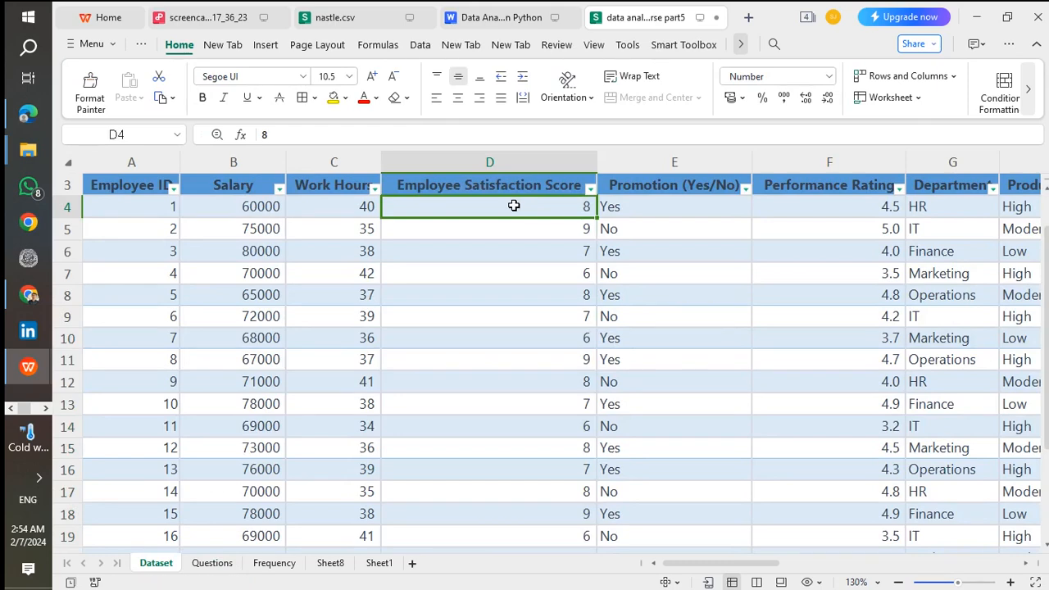
{"action": "key", "text": "ctrl+shift+Down"}
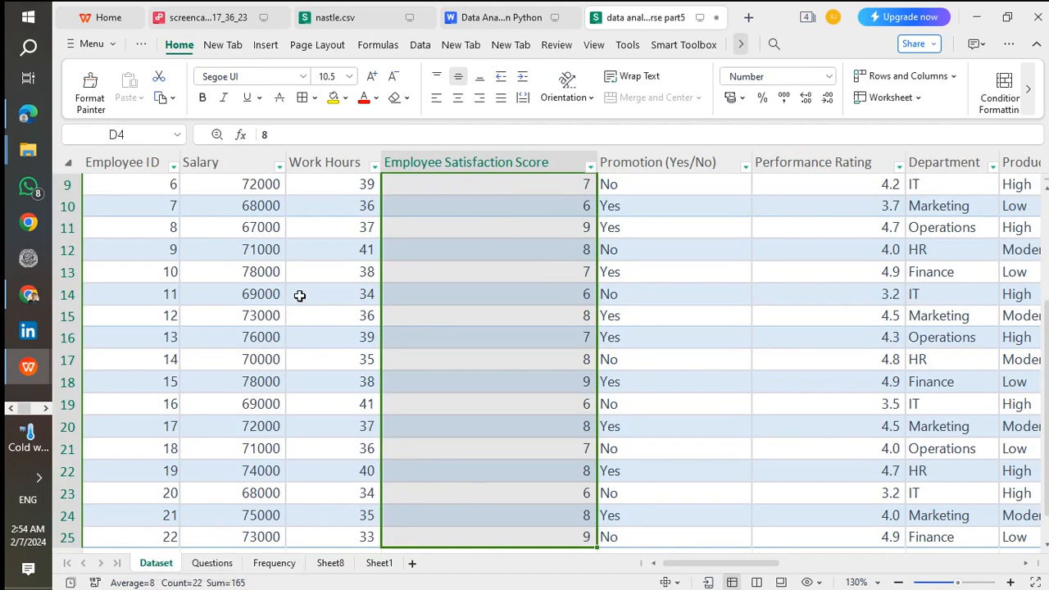
{"action": "left_click", "coordinate": [379, 564]}
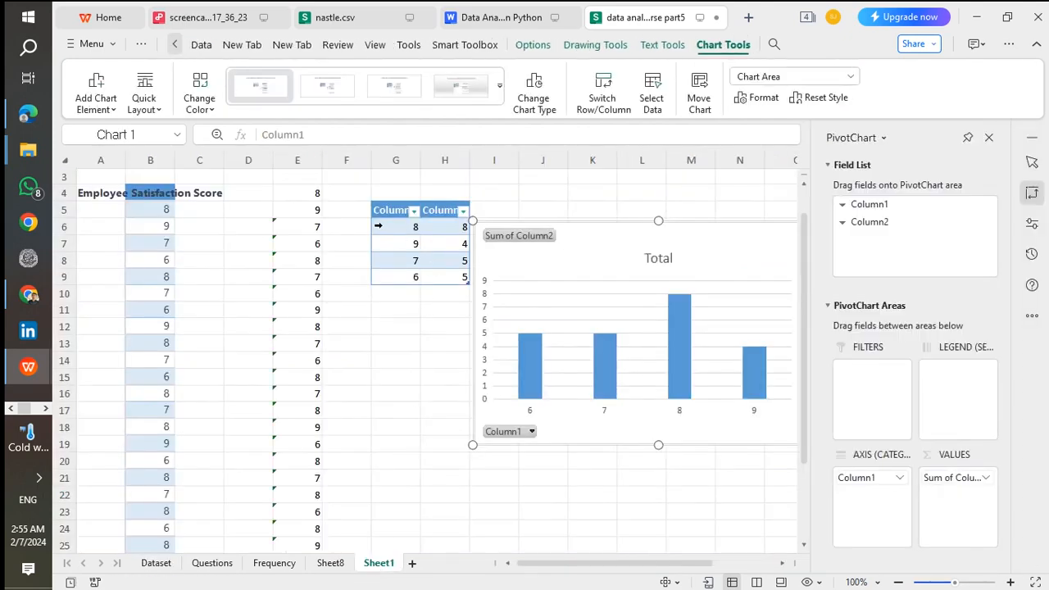
{"action": "left_click_drag", "start_coordinate": [393, 226], "coordinate": [402, 274]}
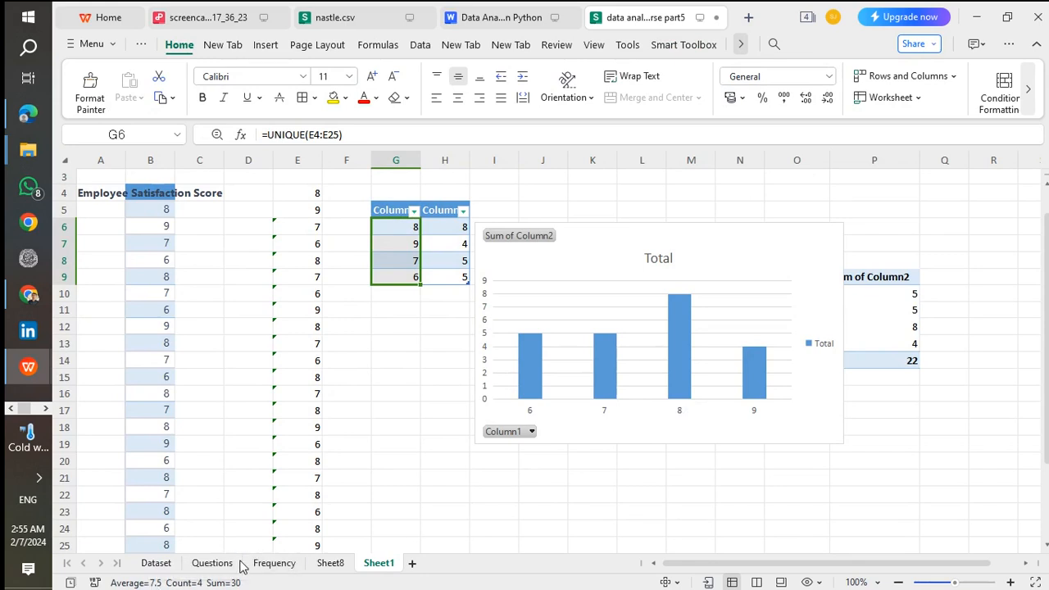
Look through the analysis questions and their answers on the Questions sheet, from Descriptive Analysis to Historical Trends.
{"action": "left_click", "coordinate": [213, 563]}
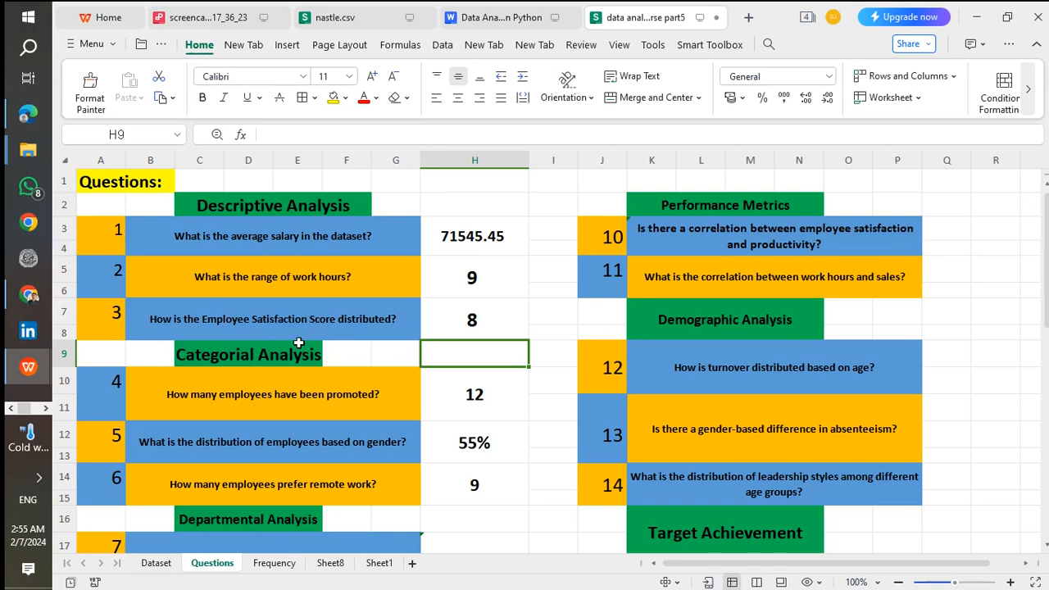
{"action": "scroll", "coordinate": [304, 353], "scroll_direction": "down", "scroll_amount": 1}
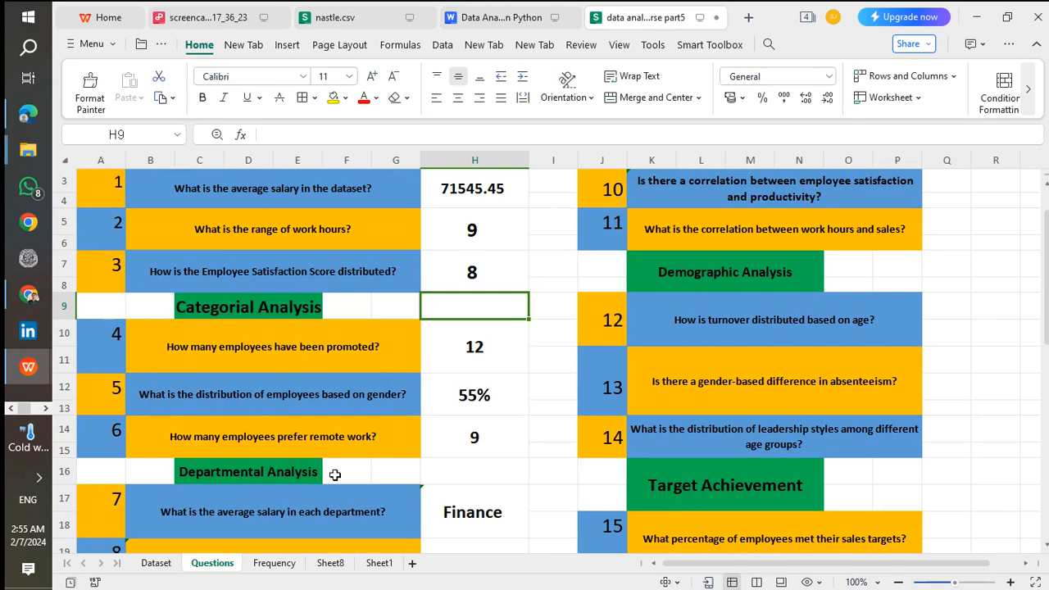
{"action": "scroll", "coordinate": [340, 472], "scroll_direction": "down", "scroll_amount": 6}
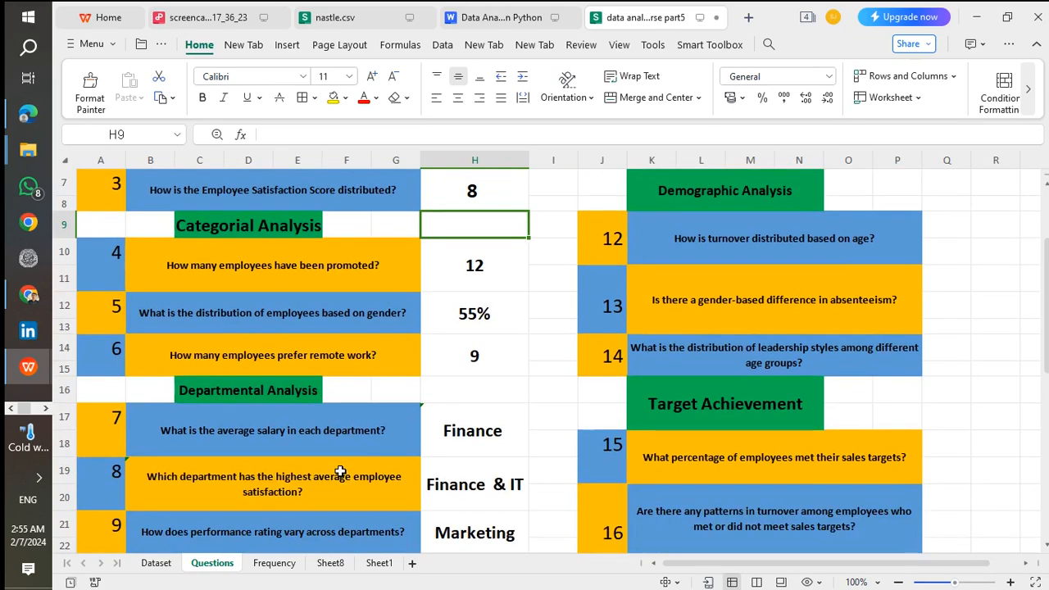
{"action": "scroll", "coordinate": [340, 472], "scroll_direction": "up", "scroll_amount": 4}
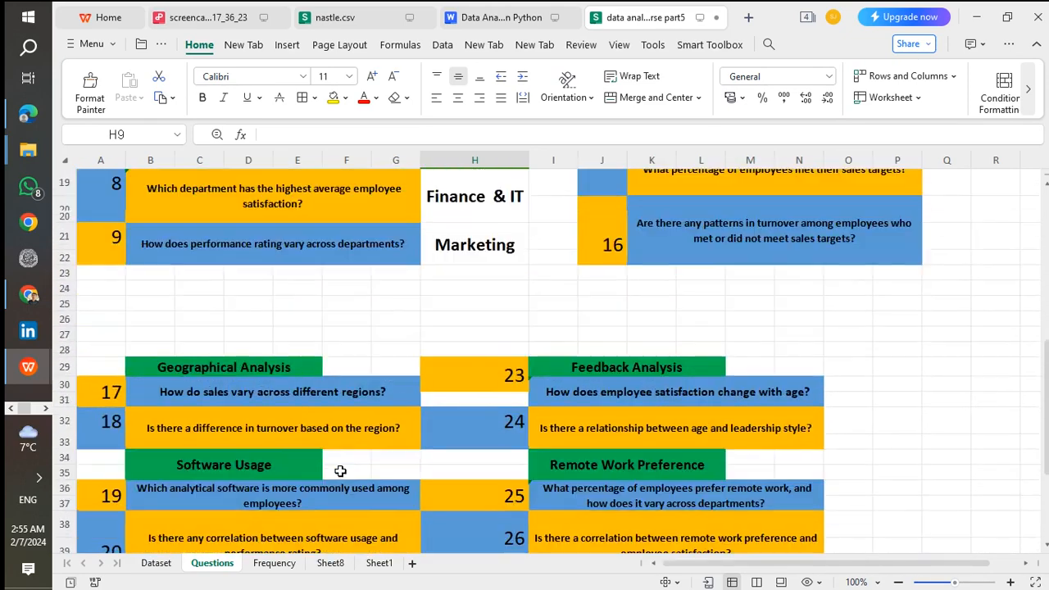
{"action": "scroll", "coordinate": [340, 472], "scroll_direction": "up", "scroll_amount": 3}
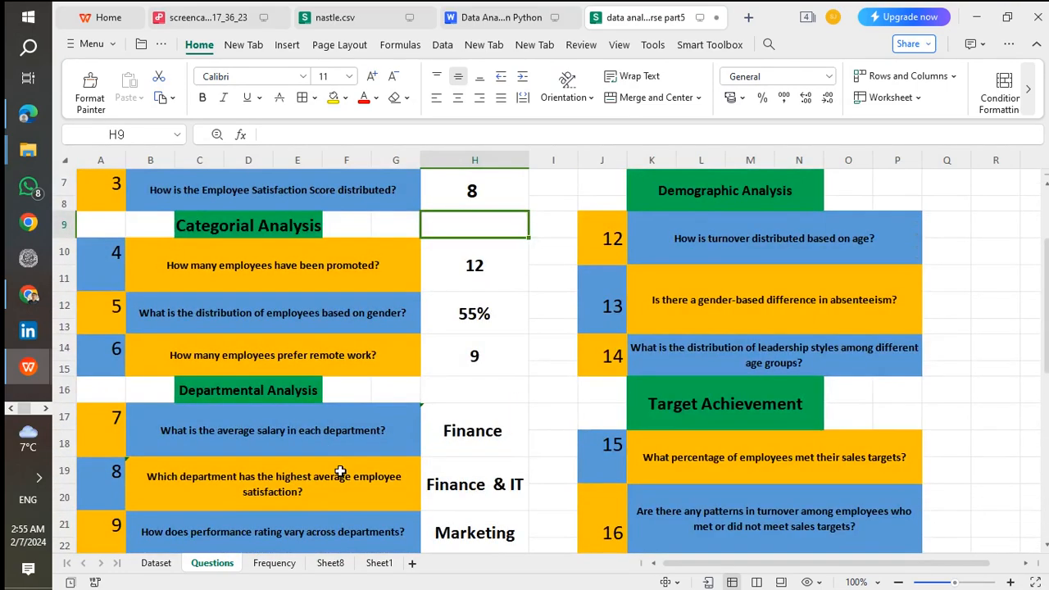
{"action": "scroll", "coordinate": [340, 471], "scroll_direction": "down", "scroll_amount": 4}
{"action": "scroll", "coordinate": [340, 472], "scroll_direction": "down", "scroll_amount": 2}
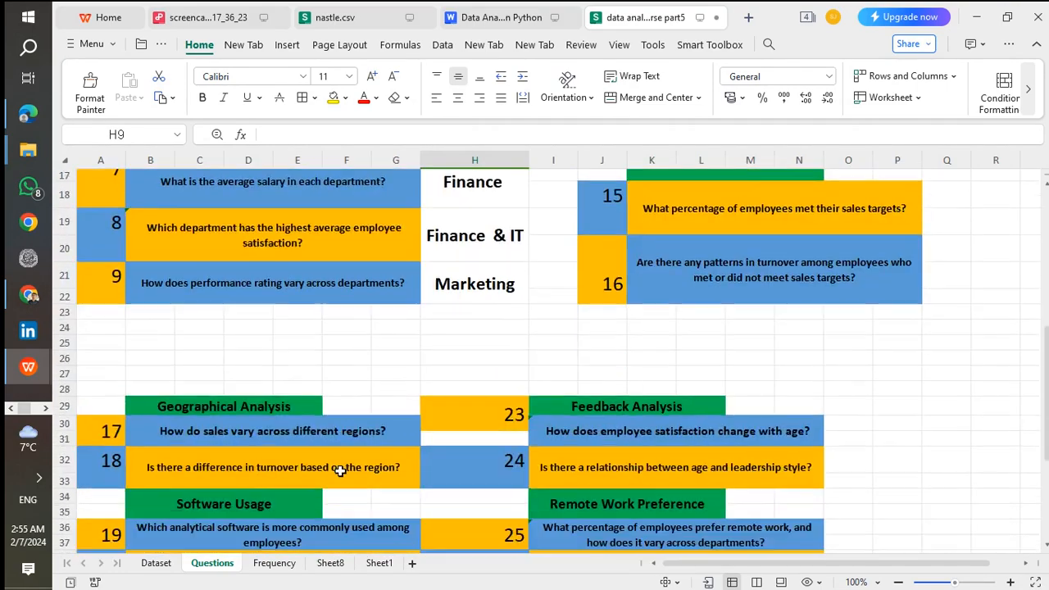
{"action": "scroll", "coordinate": [340, 472], "scroll_direction": "down", "scroll_amount": 1}
{"action": "scroll", "coordinate": [341, 471], "scroll_direction": "down", "scroll_amount": 1}
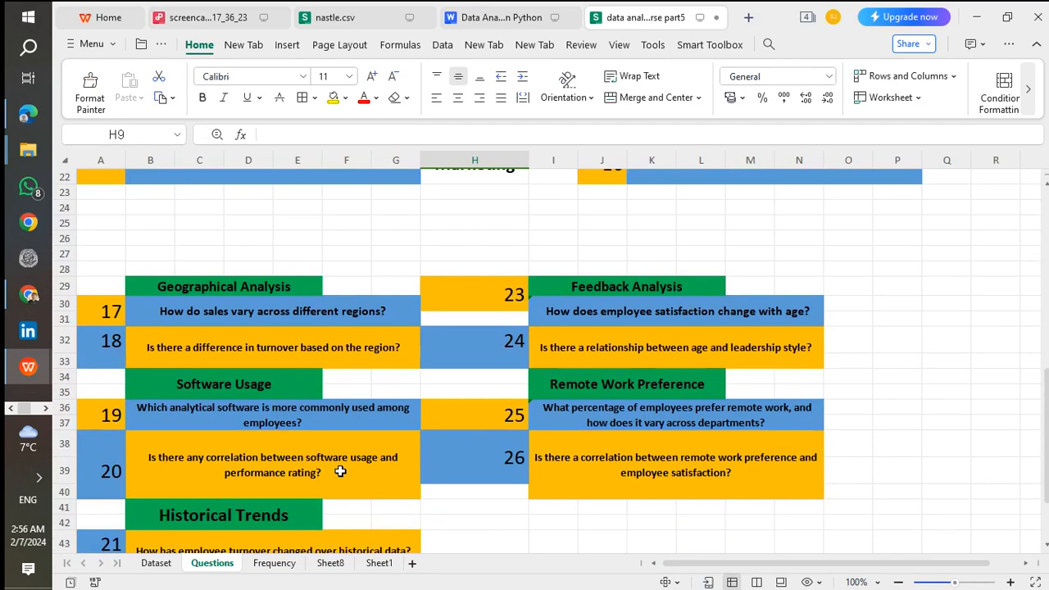
{"action": "scroll", "coordinate": [340, 471], "scroll_direction": "up", "scroll_amount": 5}
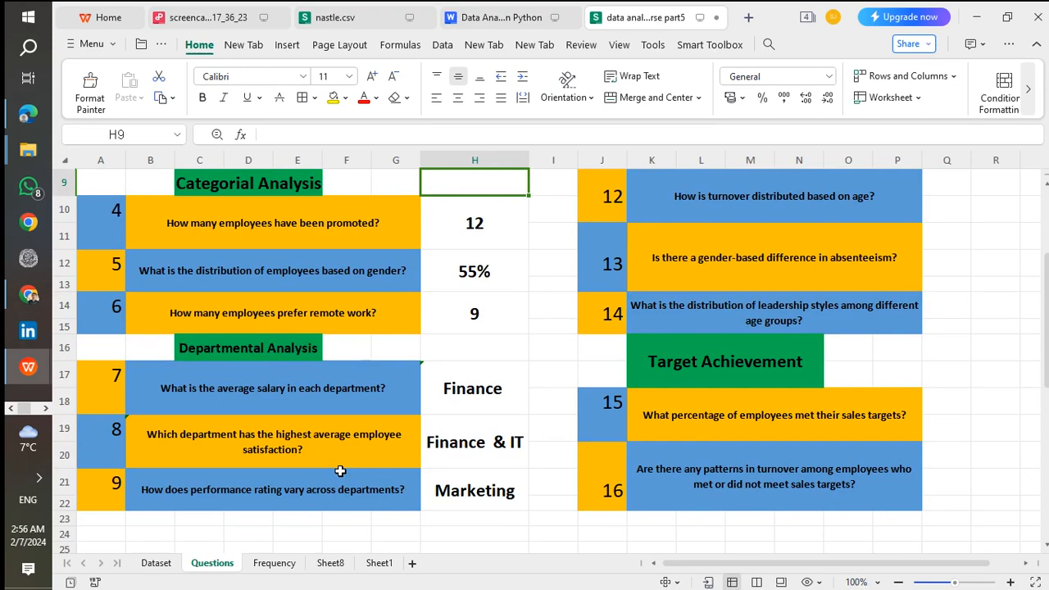
{"action": "scroll", "coordinate": [340, 471], "scroll_direction": "up", "scroll_amount": 3}
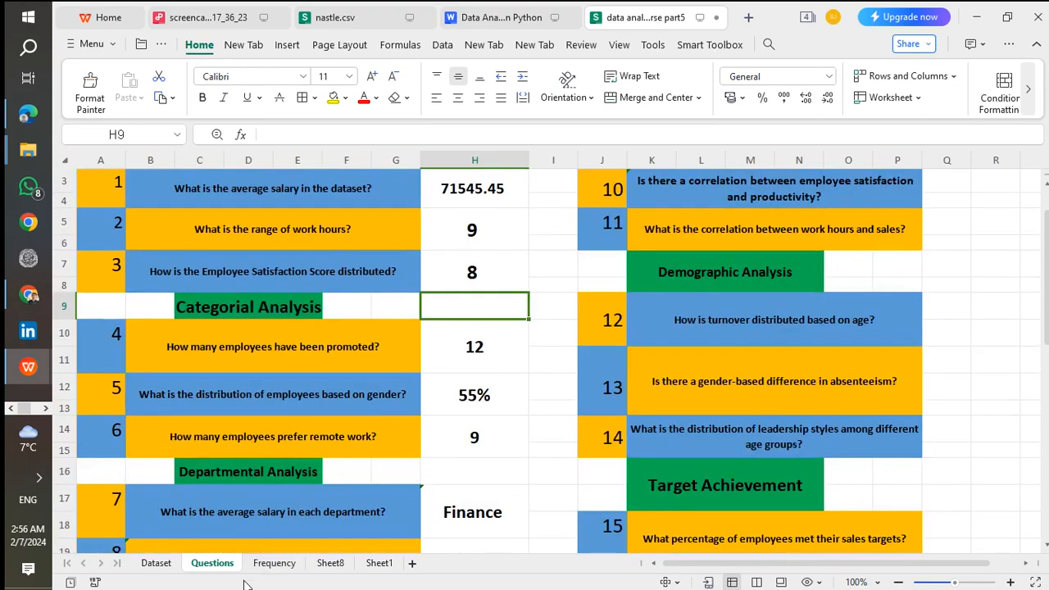